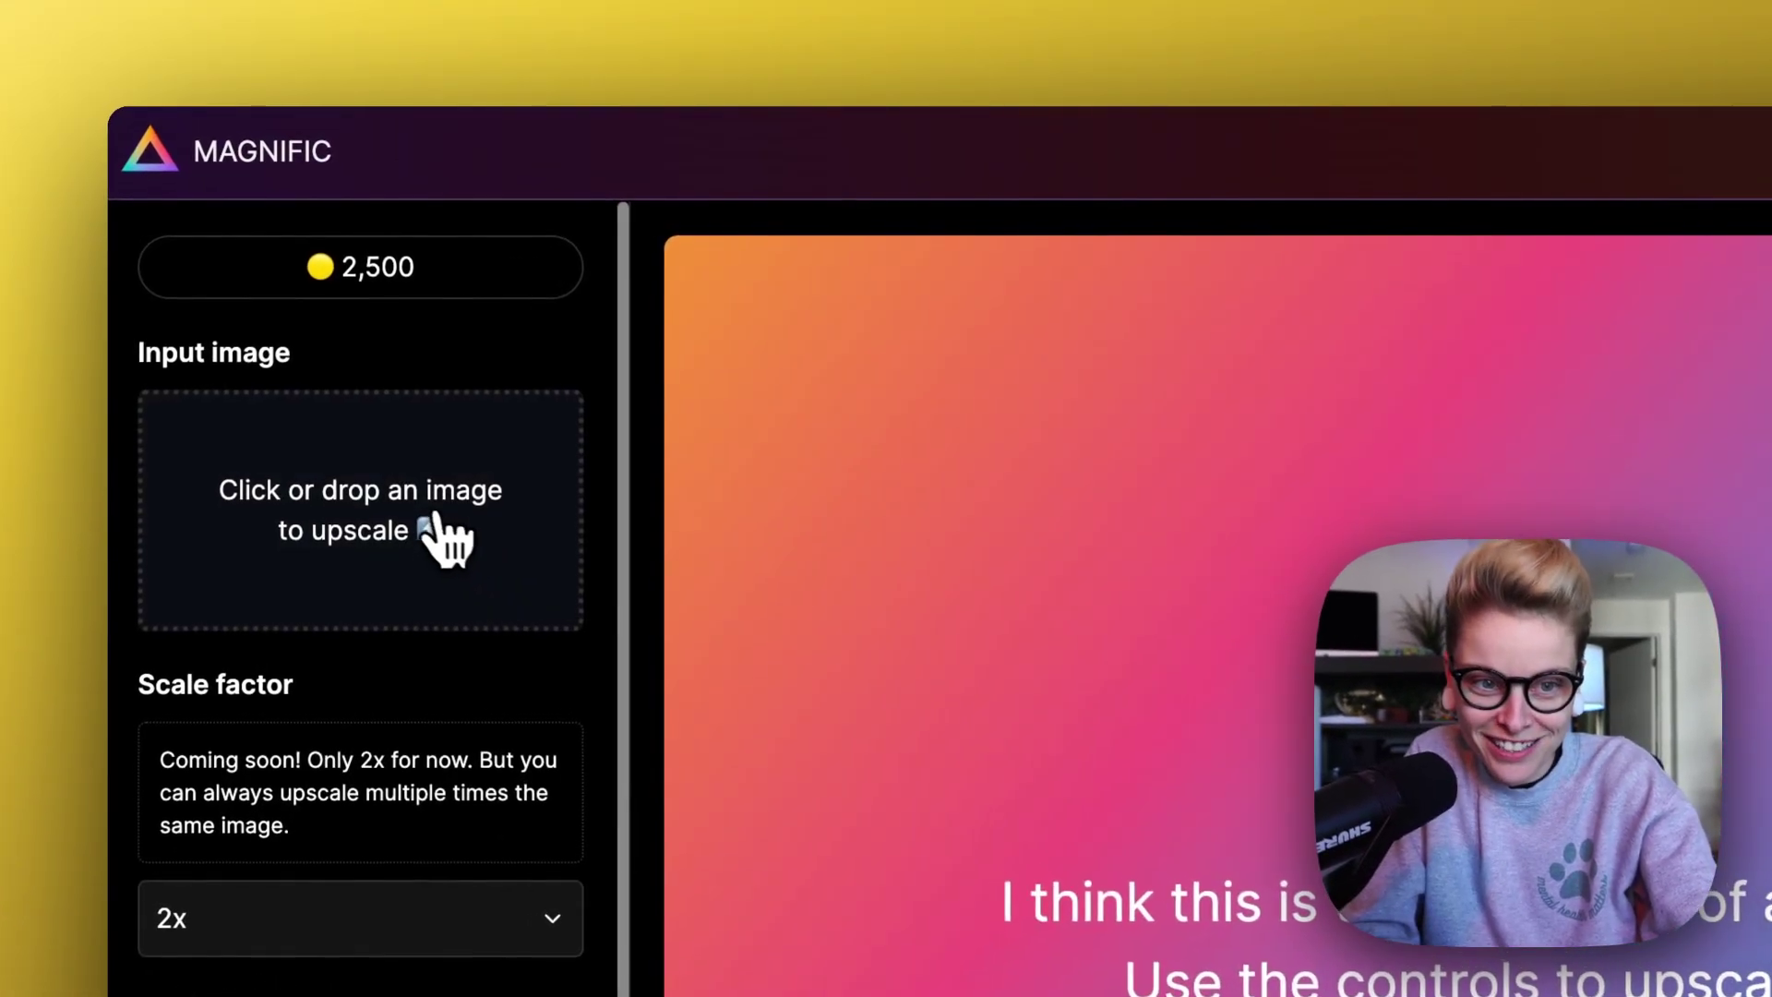
# Step: Load recent thumbnail.webp from the Desktop as input, then clear it and reopen the file picker
pyautogui.click(388, 330)
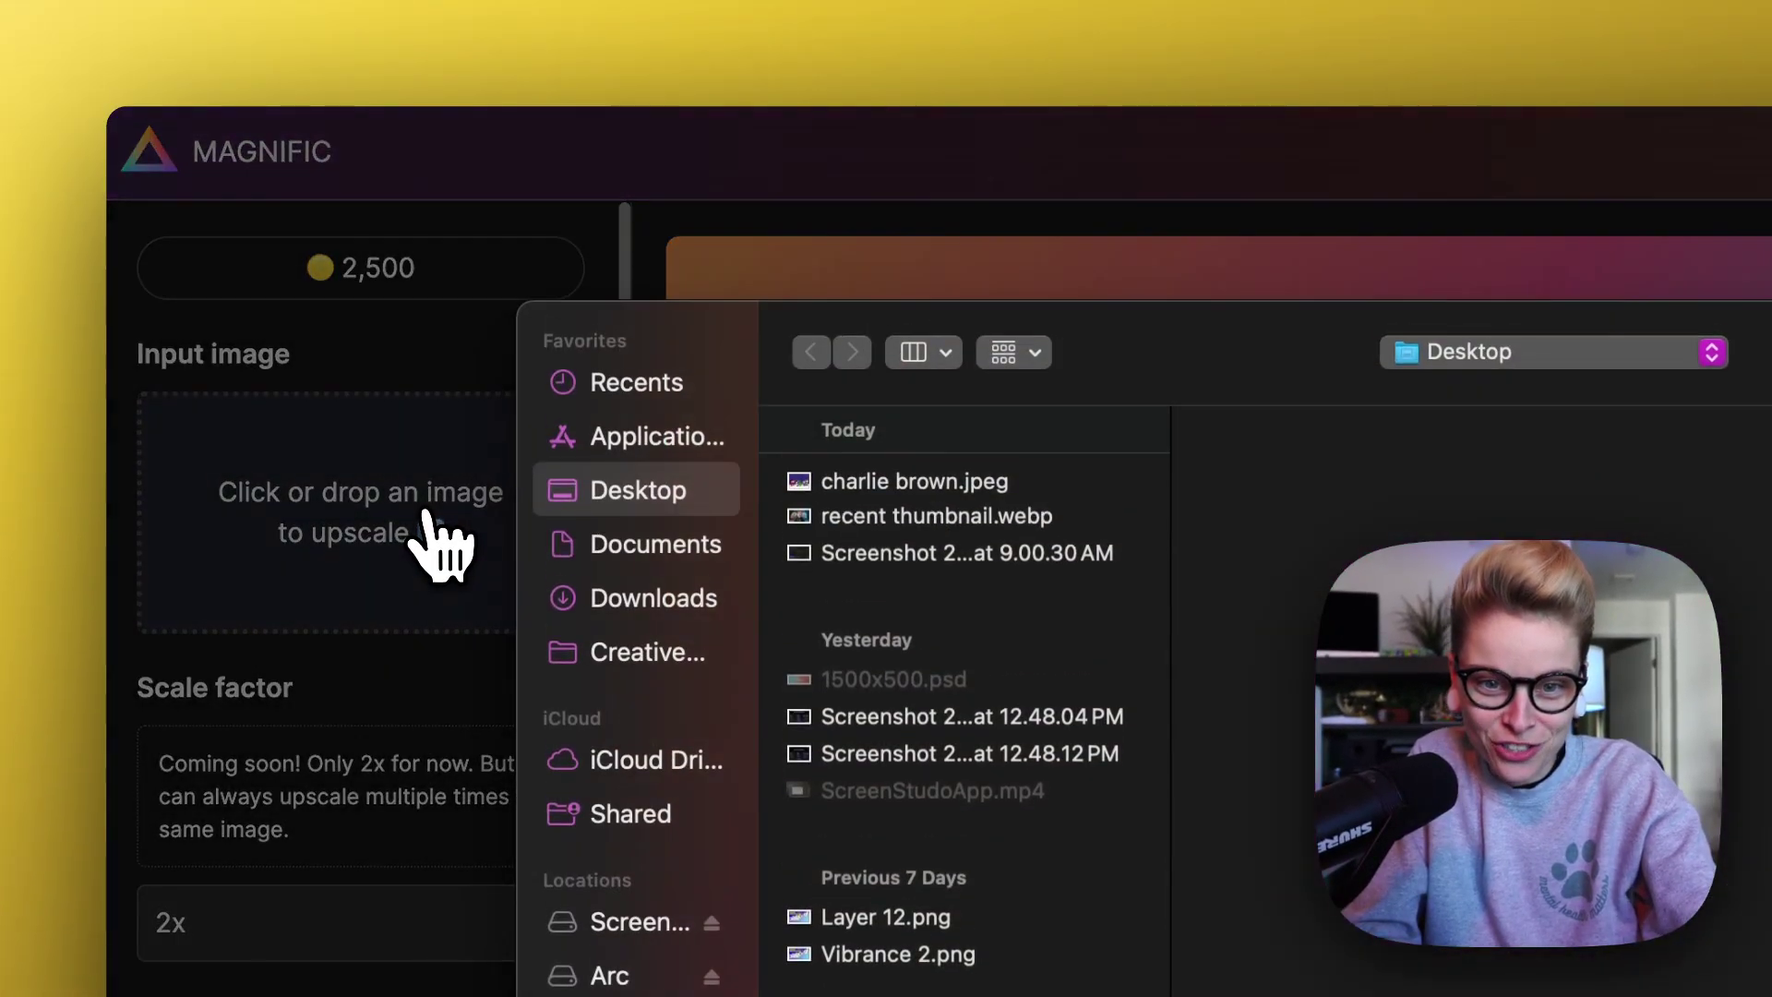
pyautogui.click(706, 519)
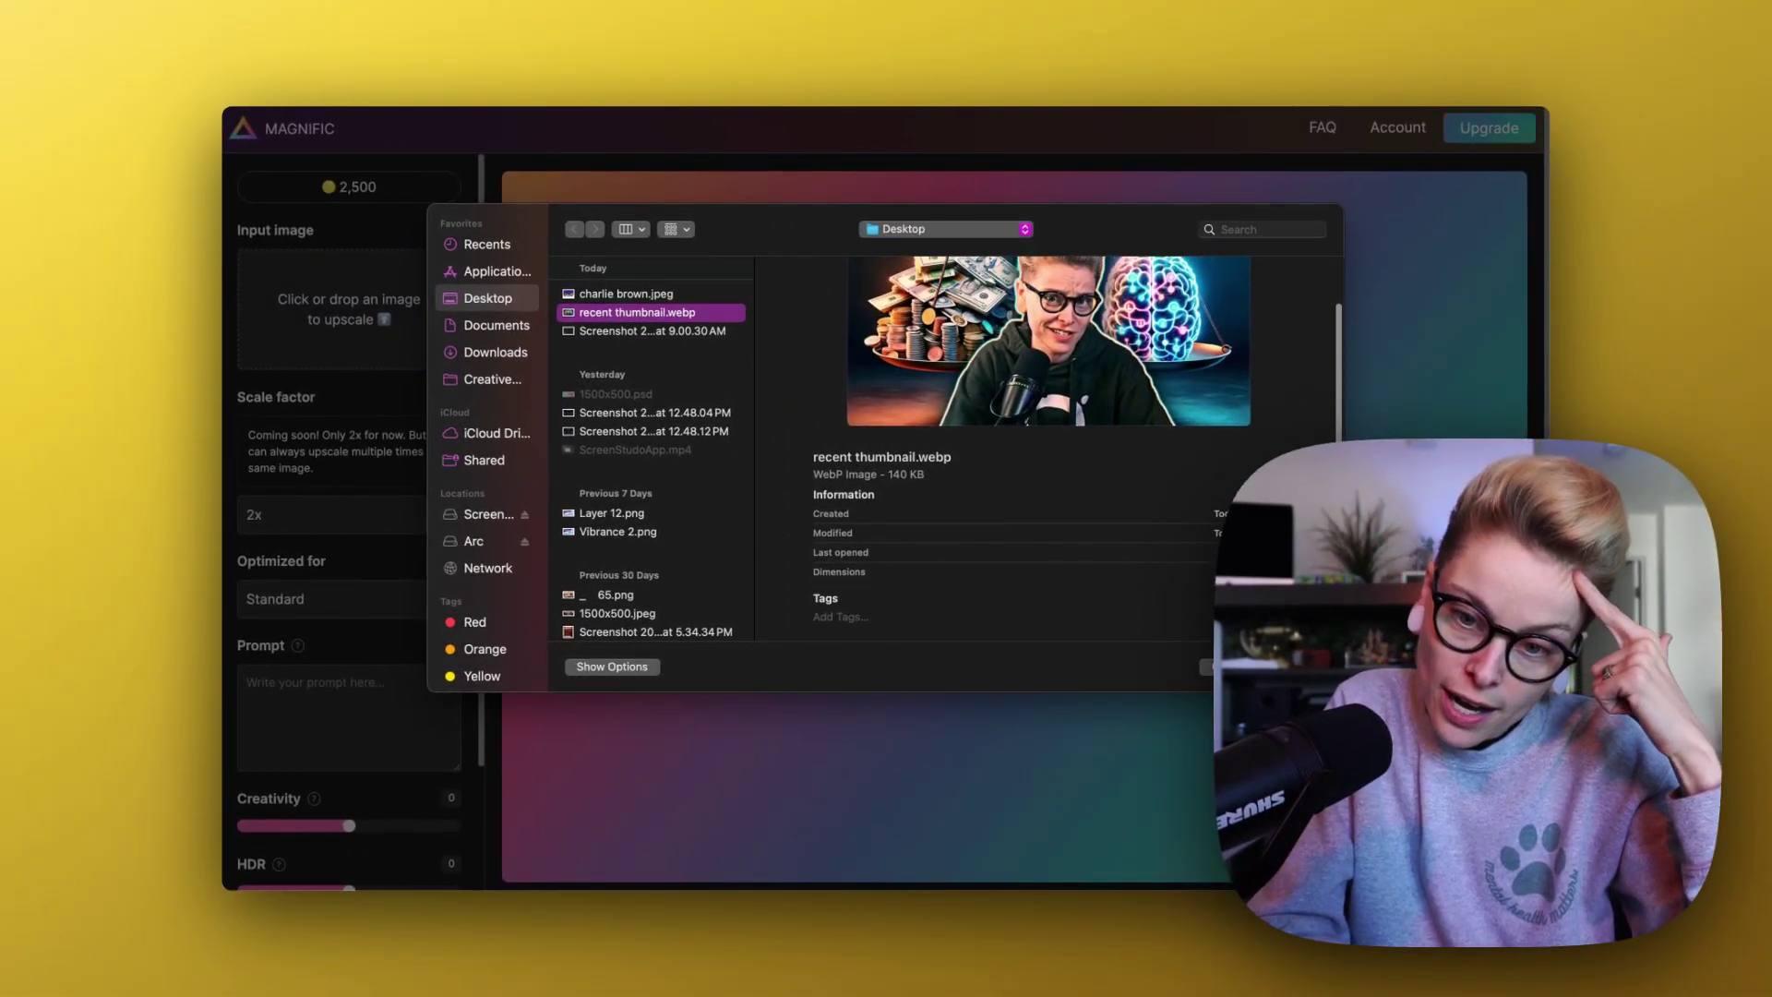
pyautogui.press('Return')
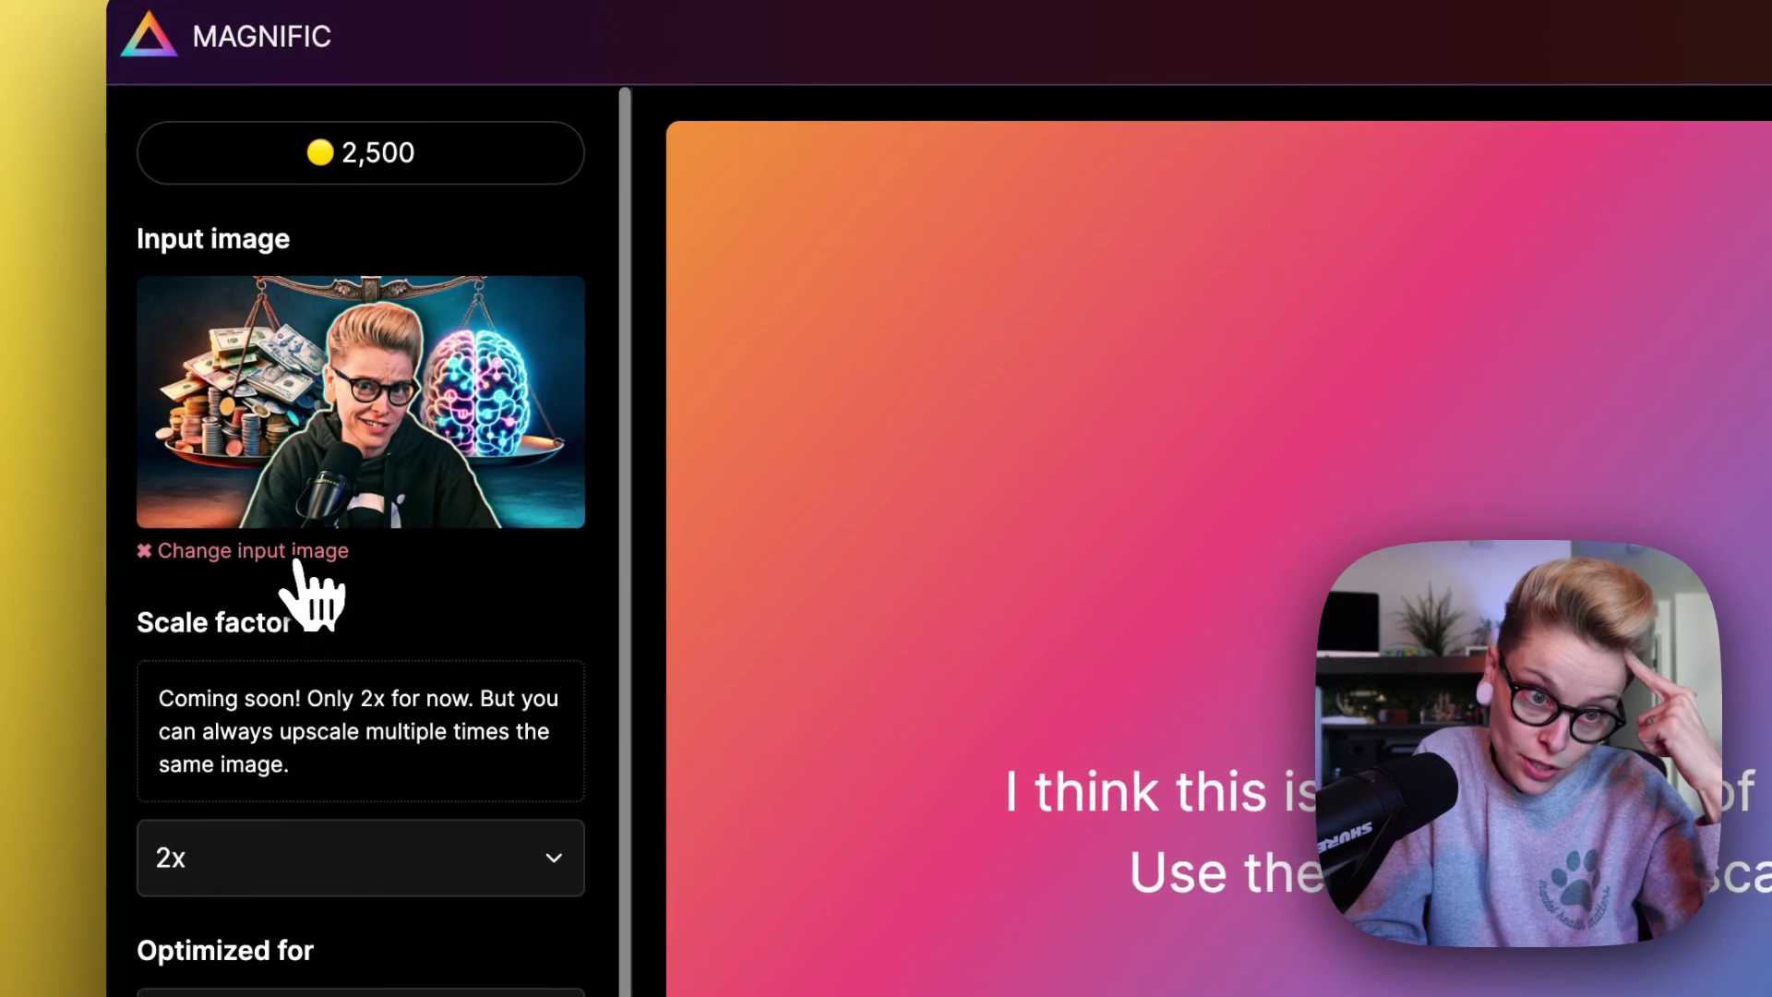
pyautogui.click(290, 554)
pyautogui.click(341, 453)
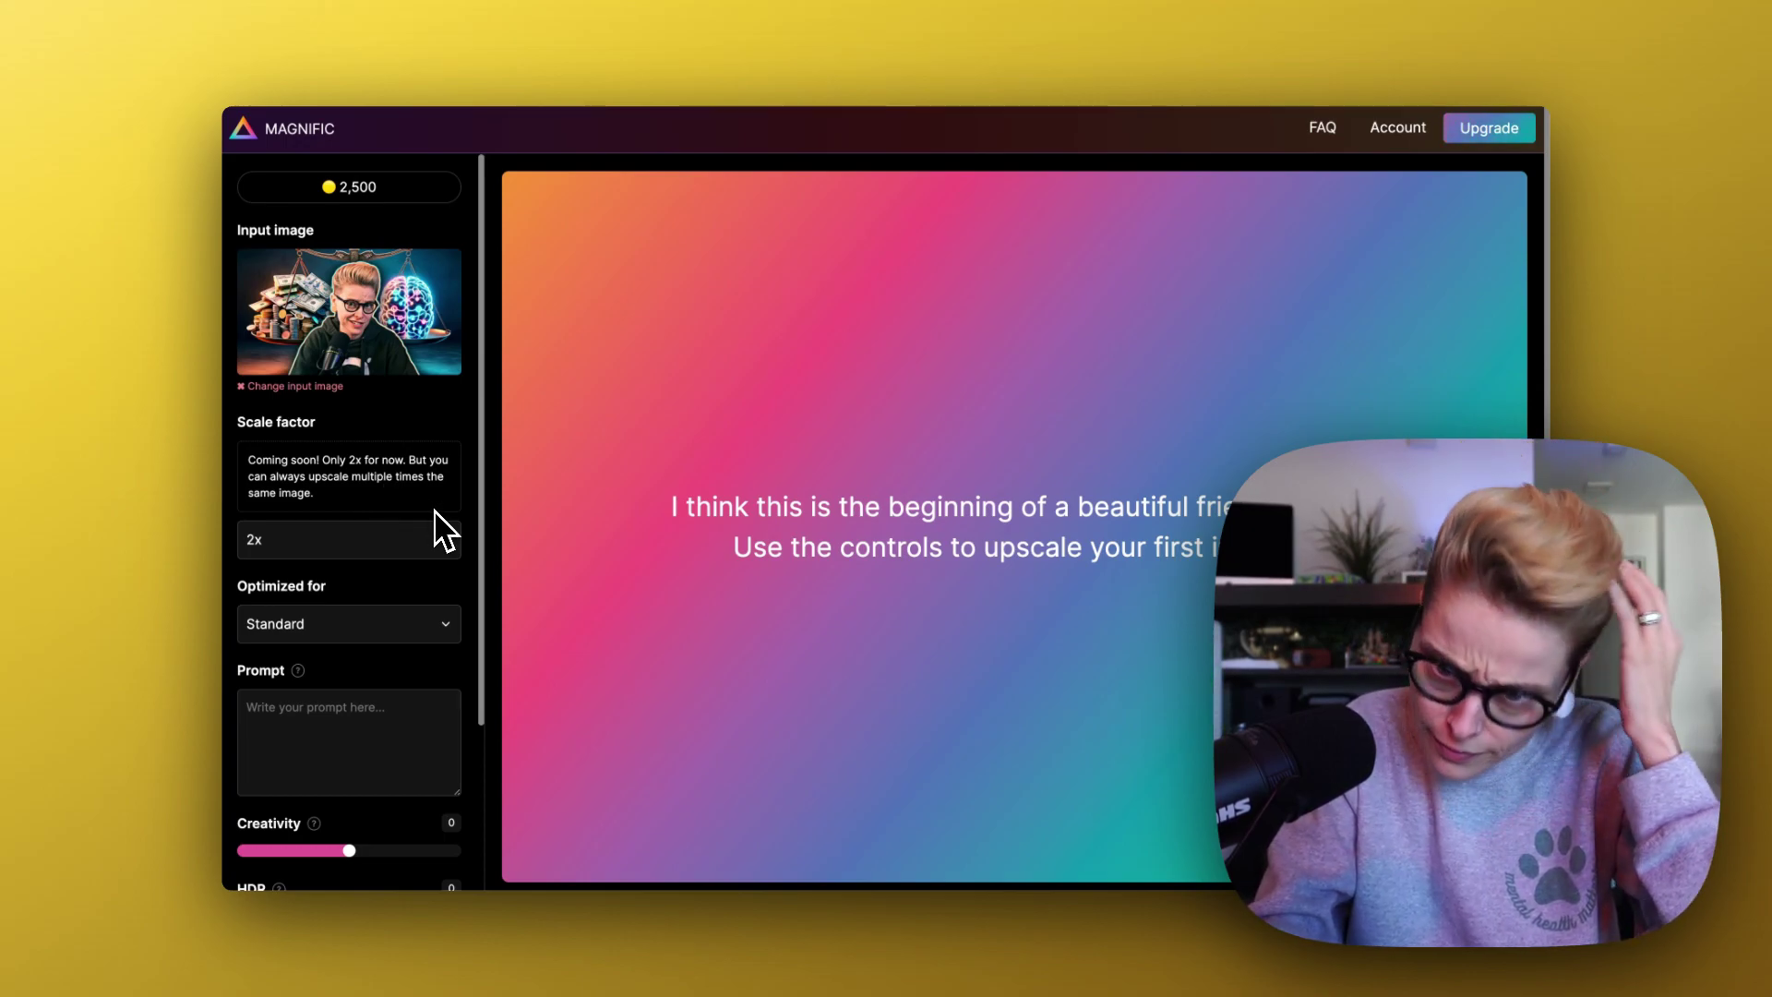
# Step: With the thumbnail at 2x and Standard, raise Creativity to 1 and view the Prompt explanation
pyautogui.scroll(-3, 424, 530)
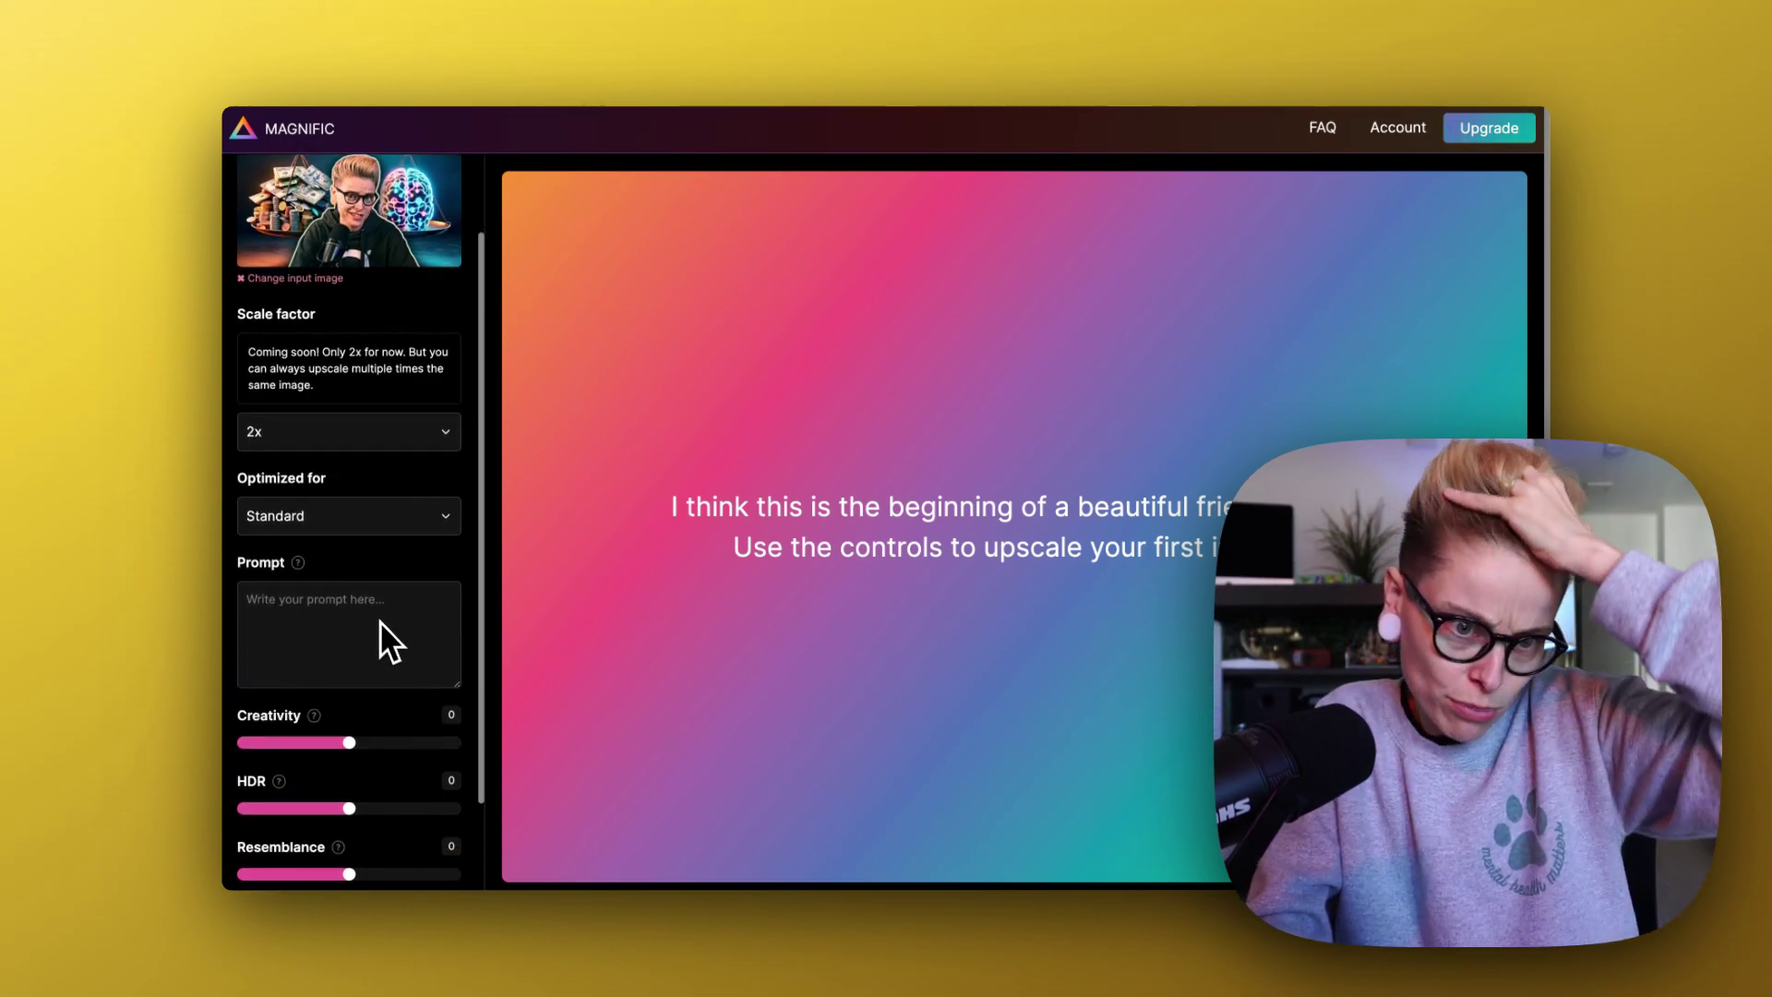
pyautogui.scroll(-2, 381, 632)
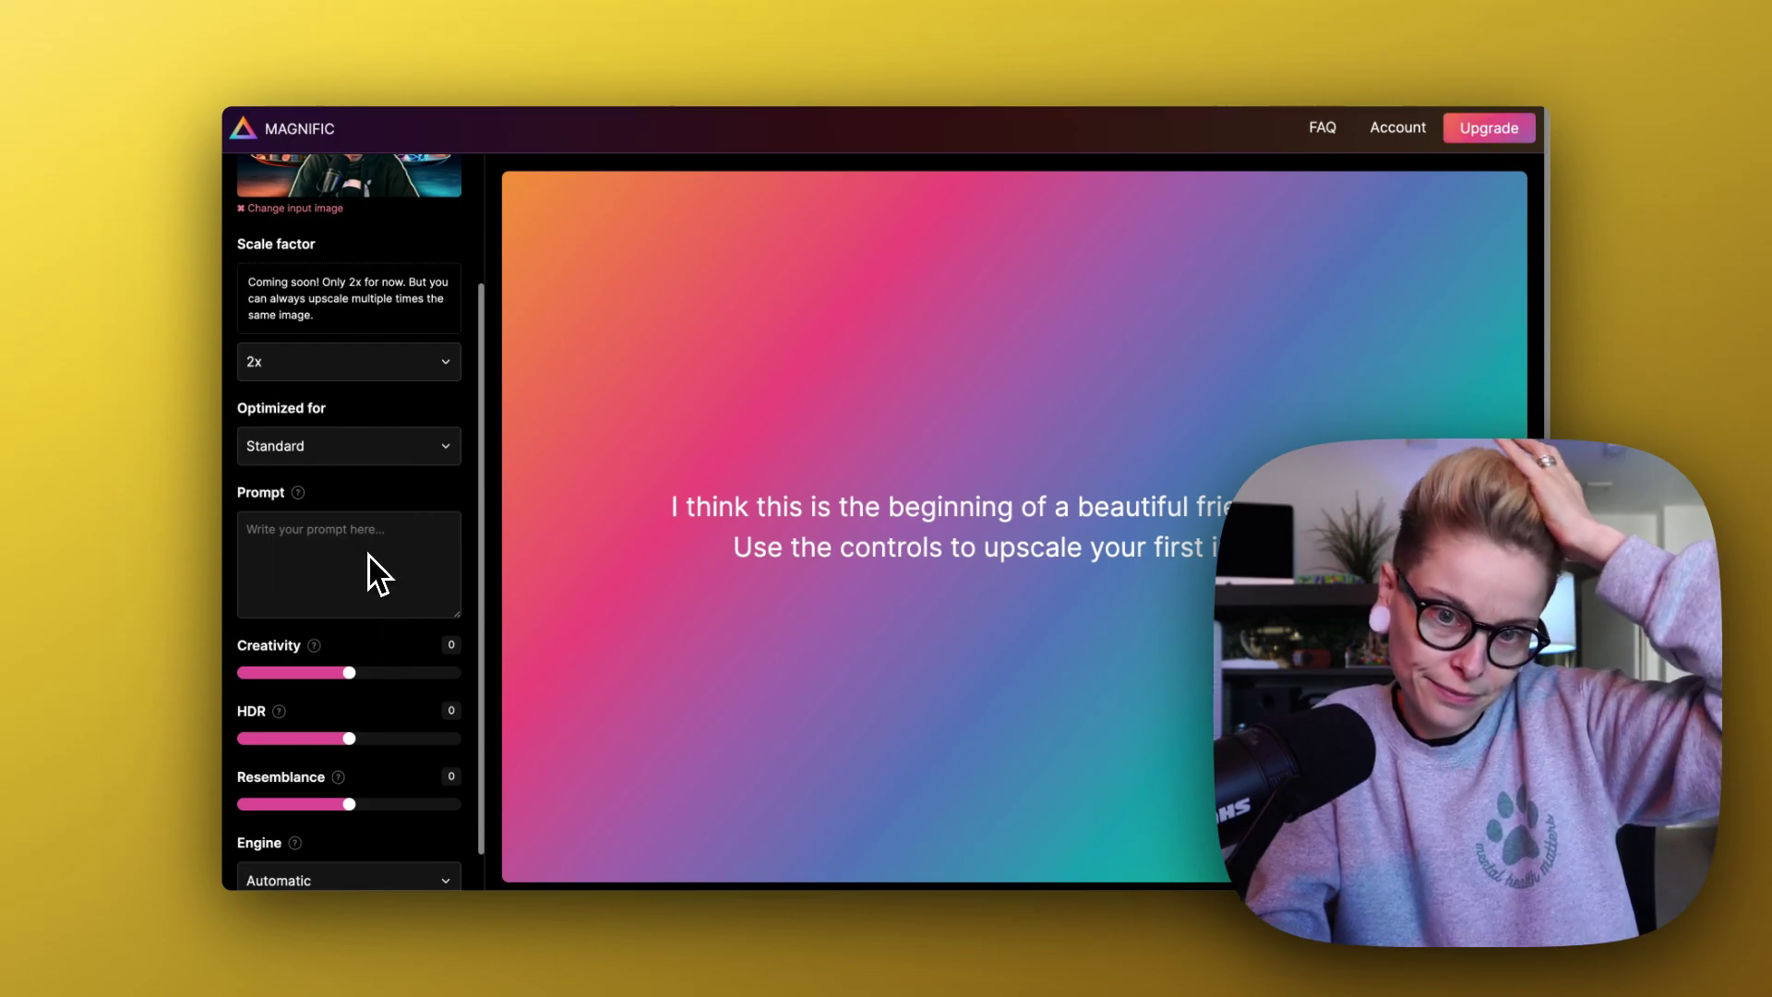
pyautogui.scroll(-2, 378, 574)
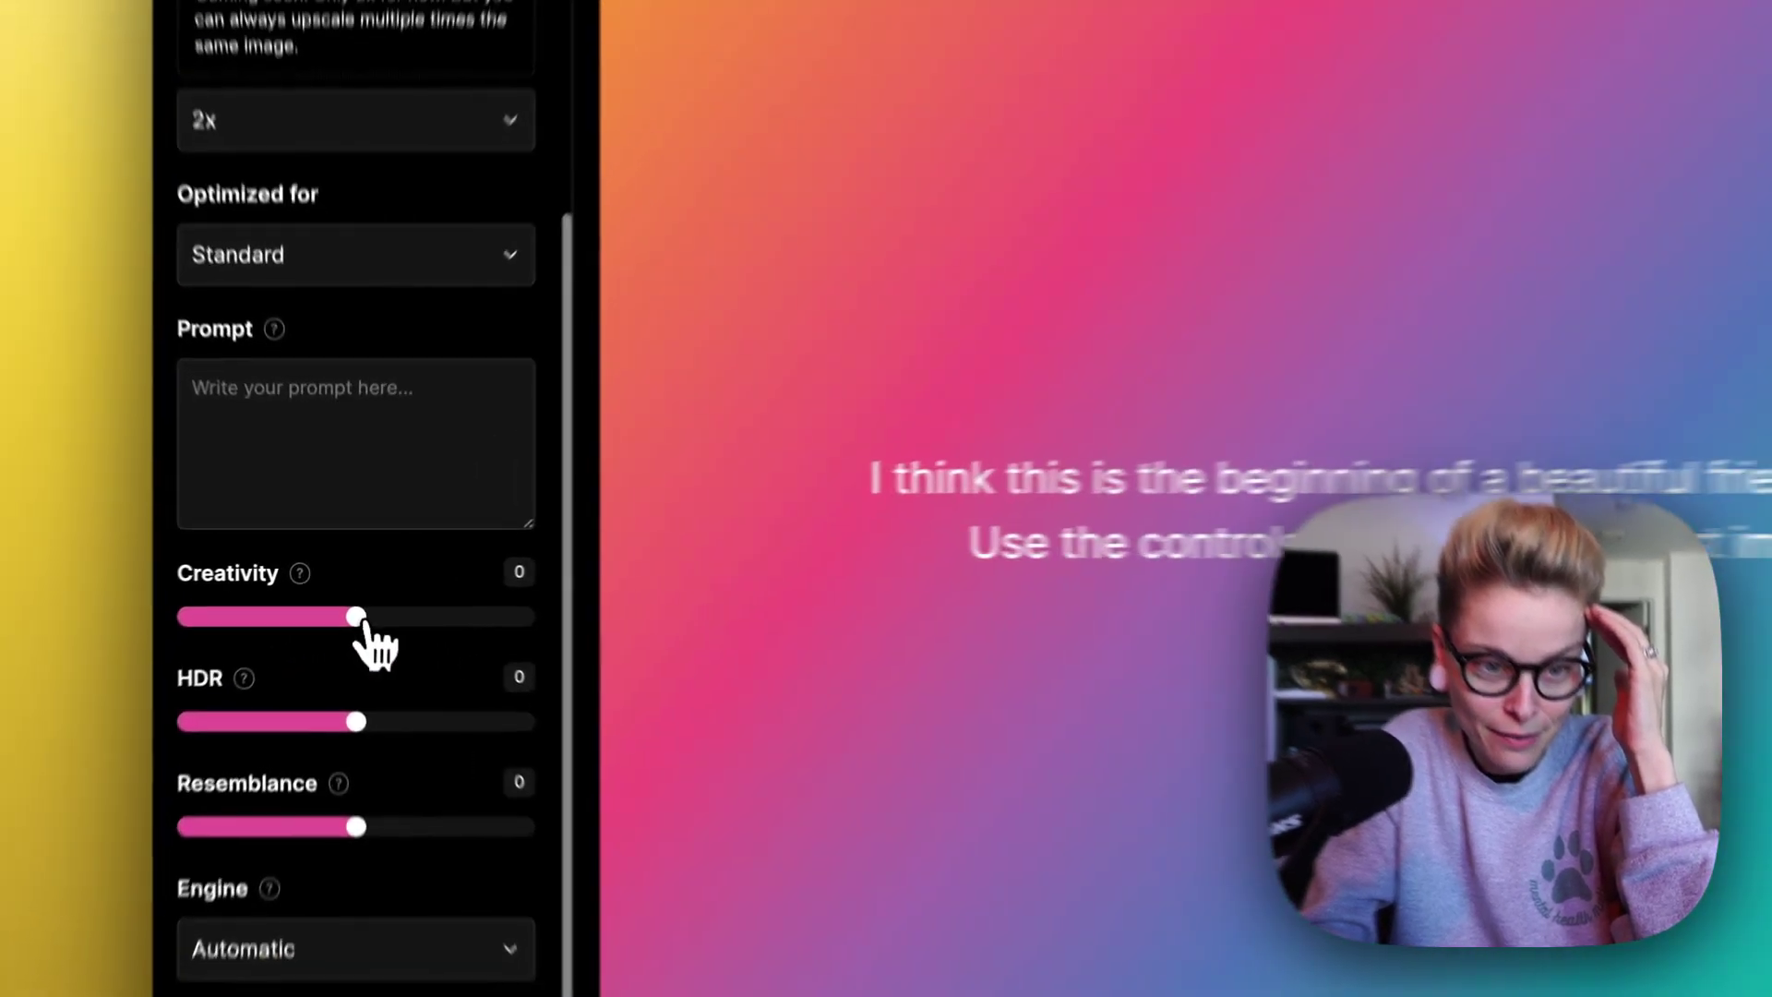
pyautogui.click(359, 593)
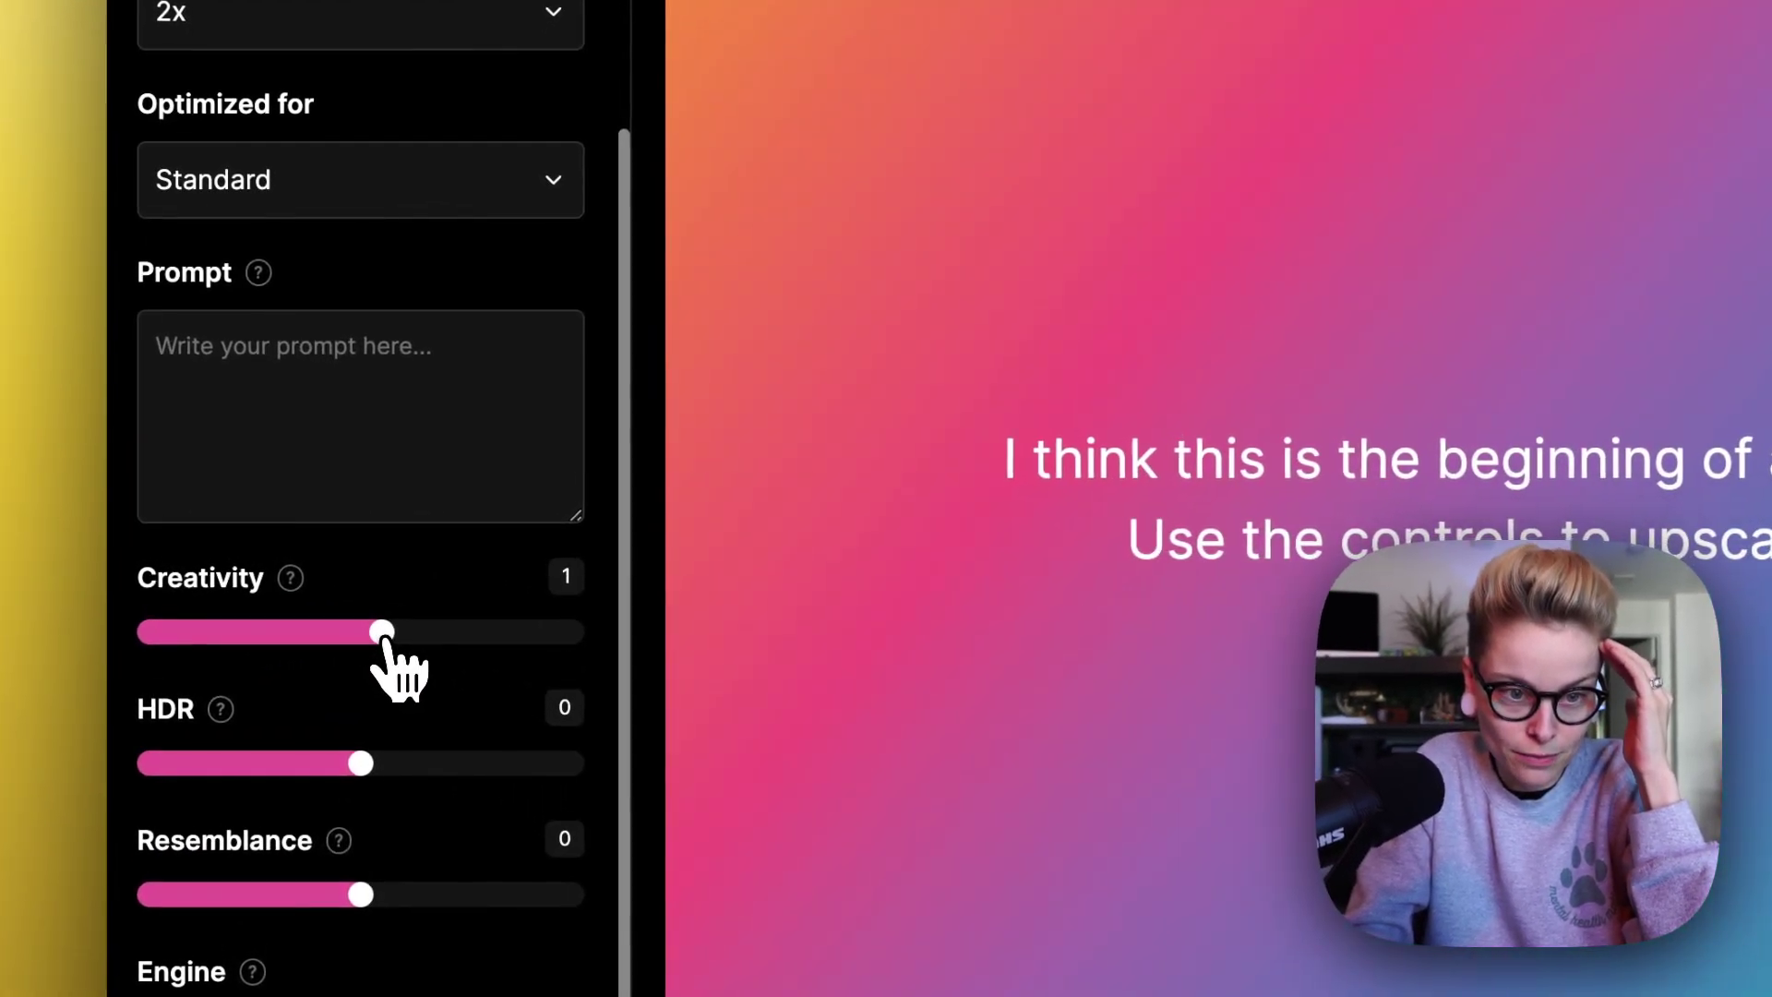
pyautogui.scroll(8, 360, 508)
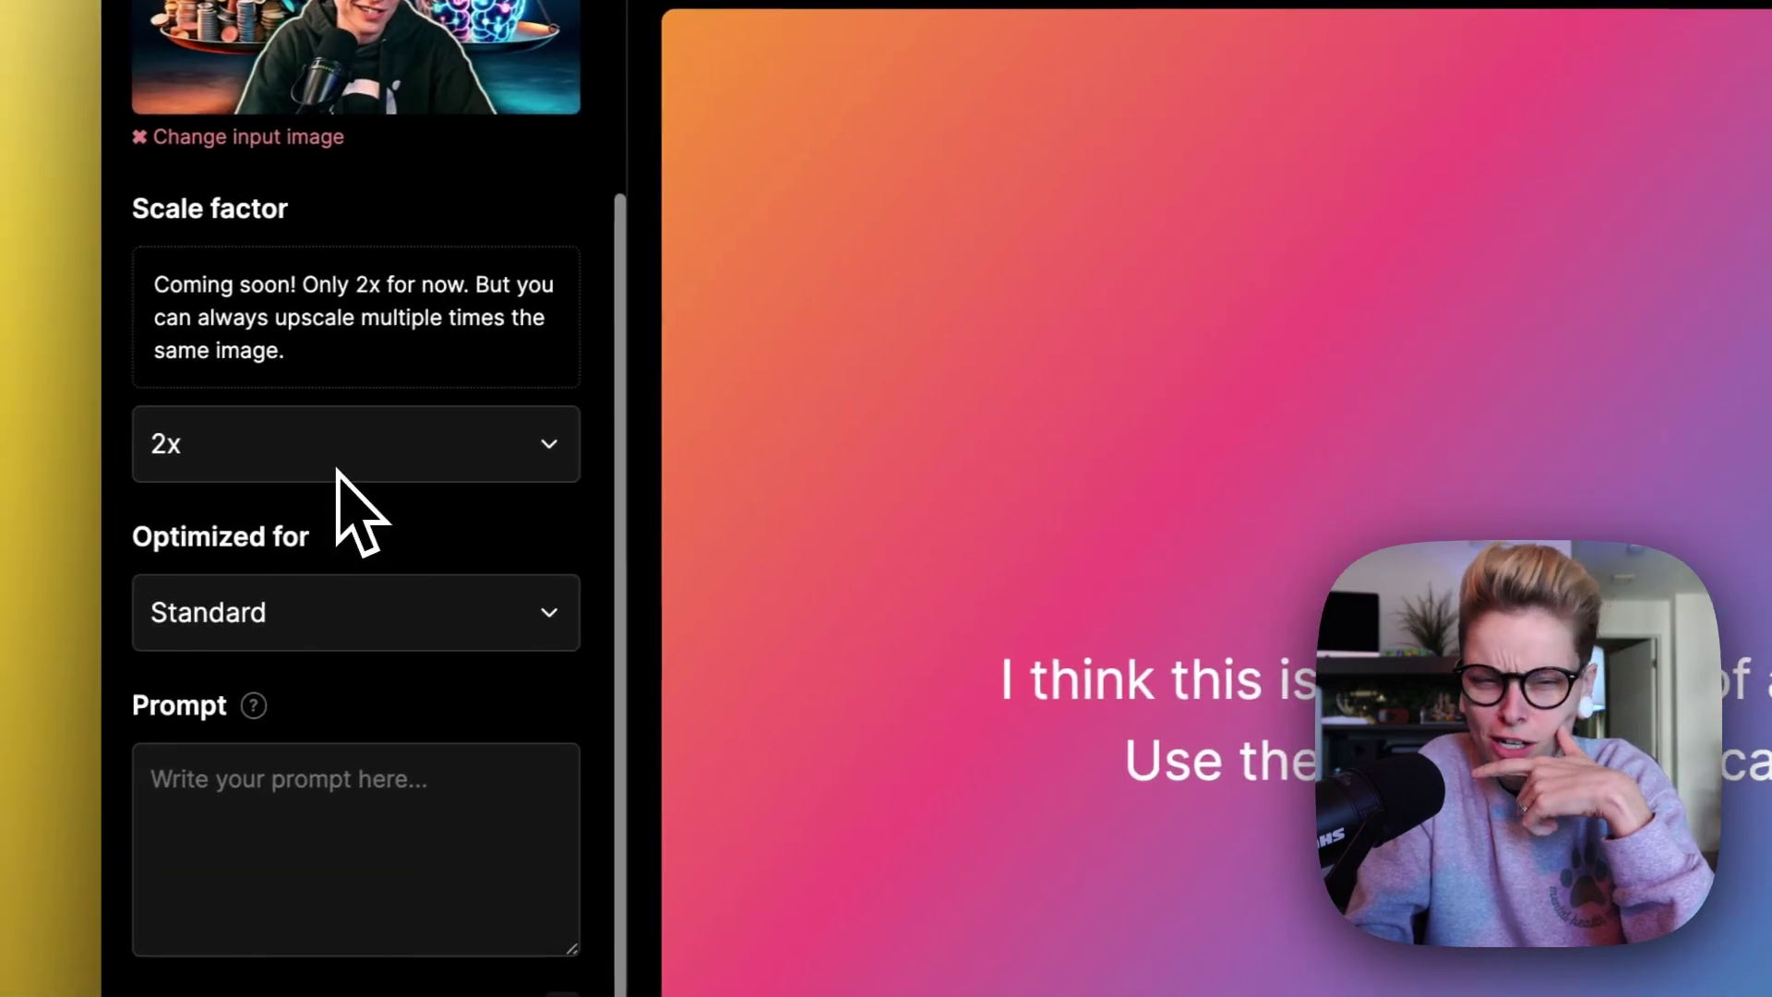
pyautogui.scroll(-6, 342, 469)
pyautogui.scroll(5, 340, 475)
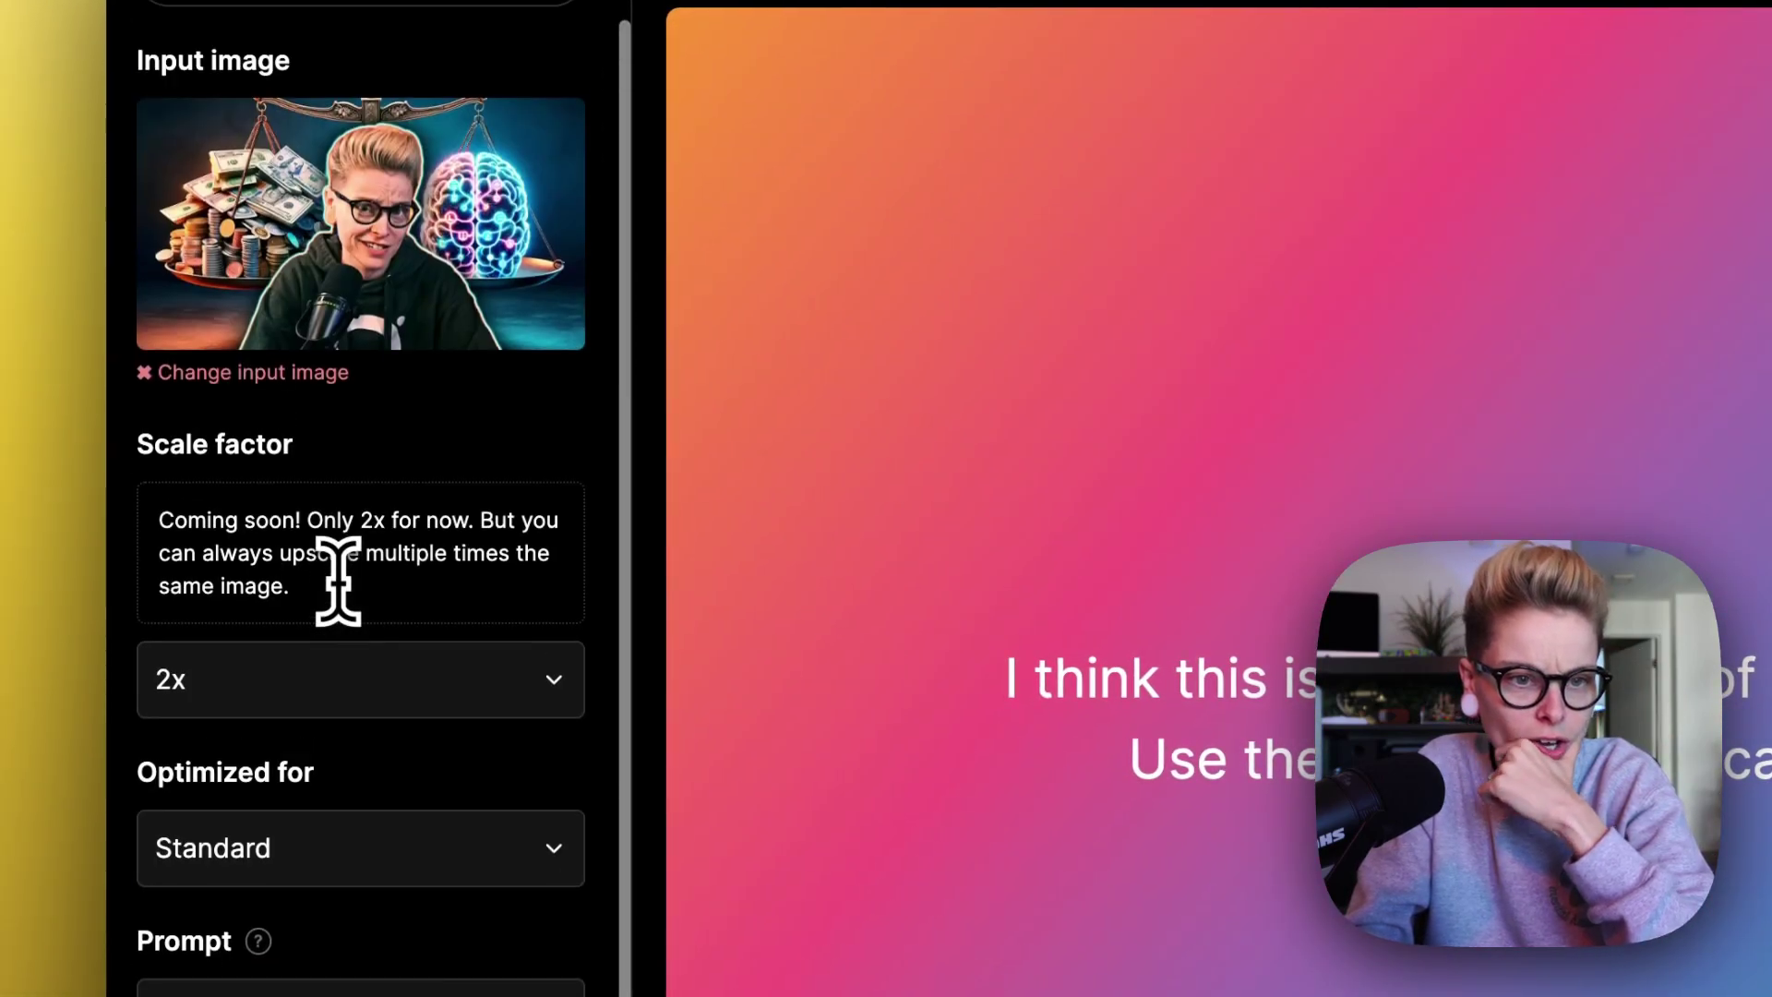
pyautogui.scroll(-4, 340, 573)
pyautogui.scroll(-3, 338, 581)
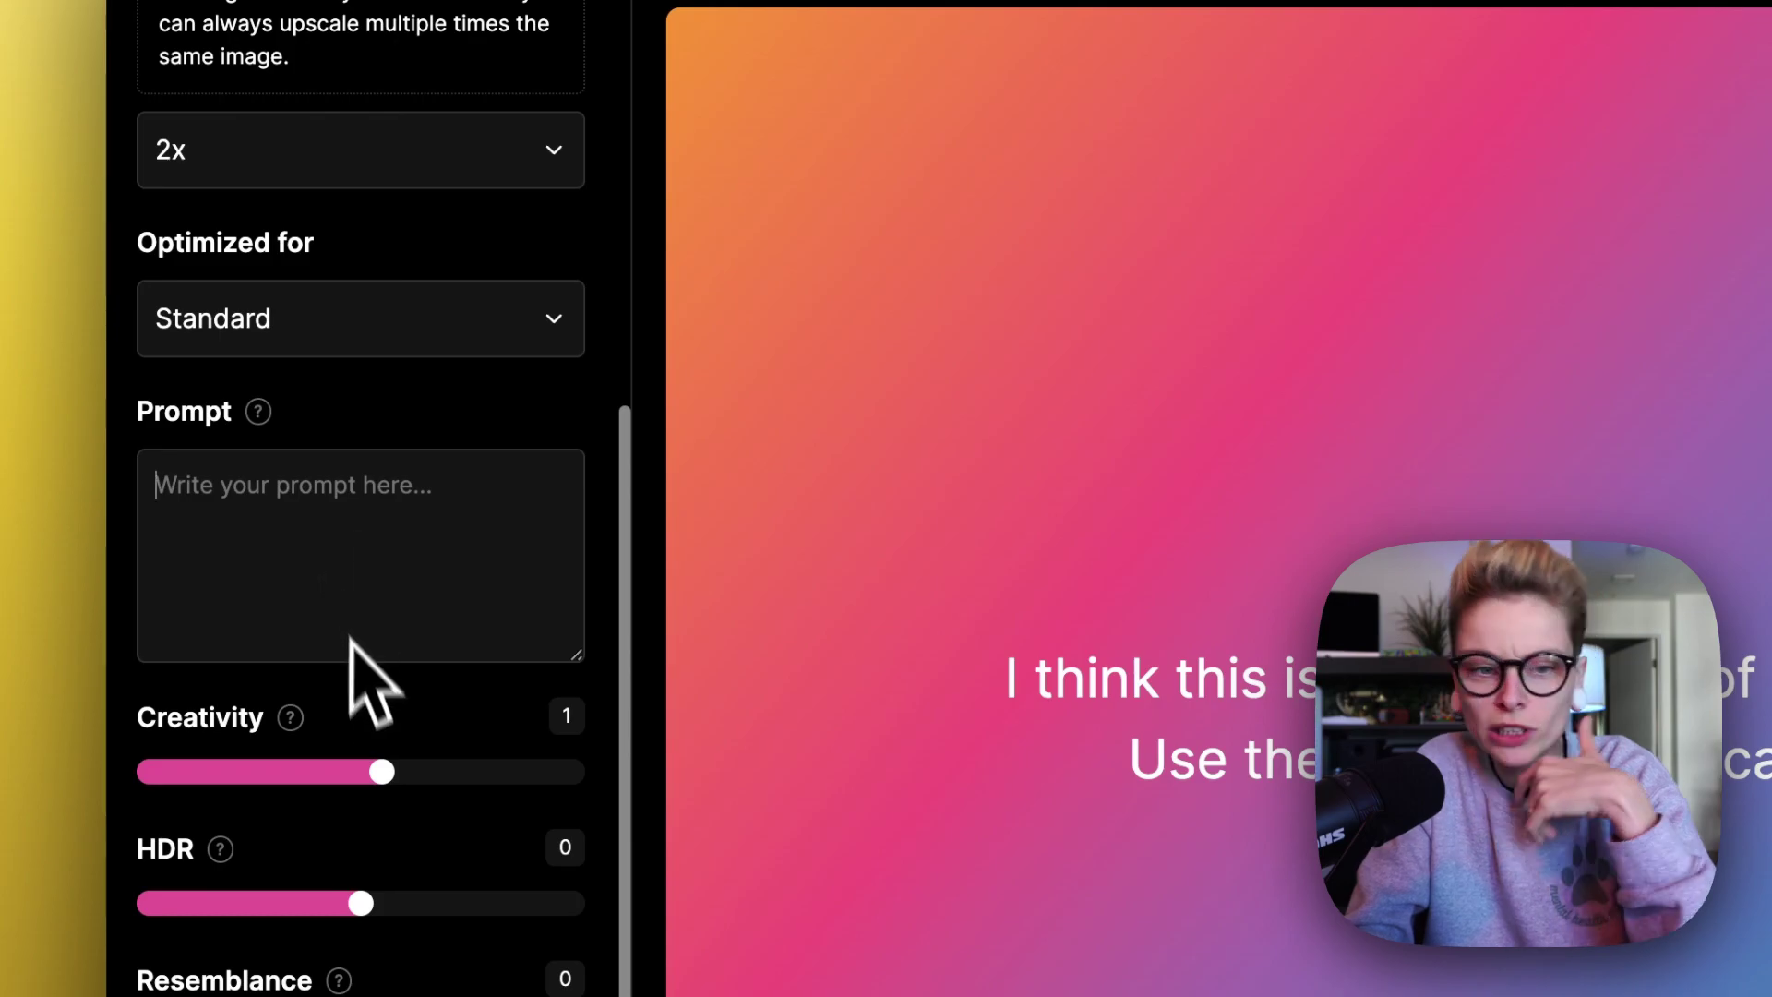
pyautogui.moveTo(256, 412)
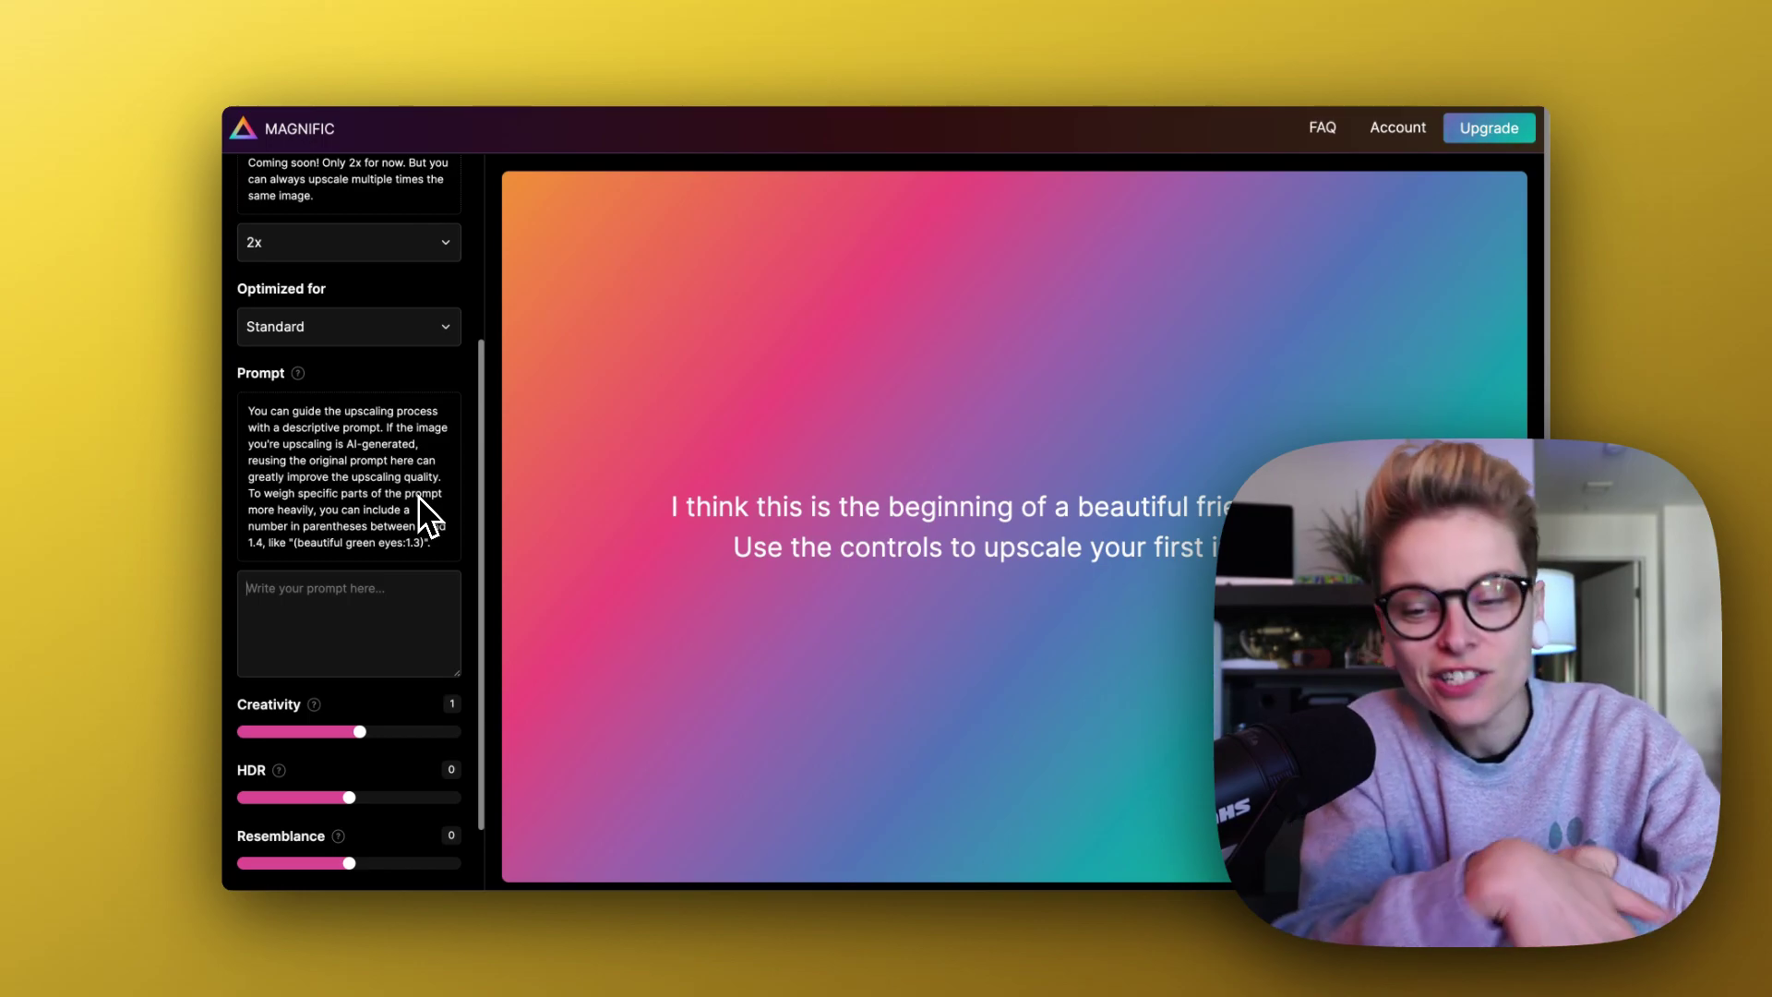
# Step: Set HDR to 1 and Resemblance to 6
pyautogui.scroll(-2, 425, 693)
pyautogui.scroll(-2, 426, 692)
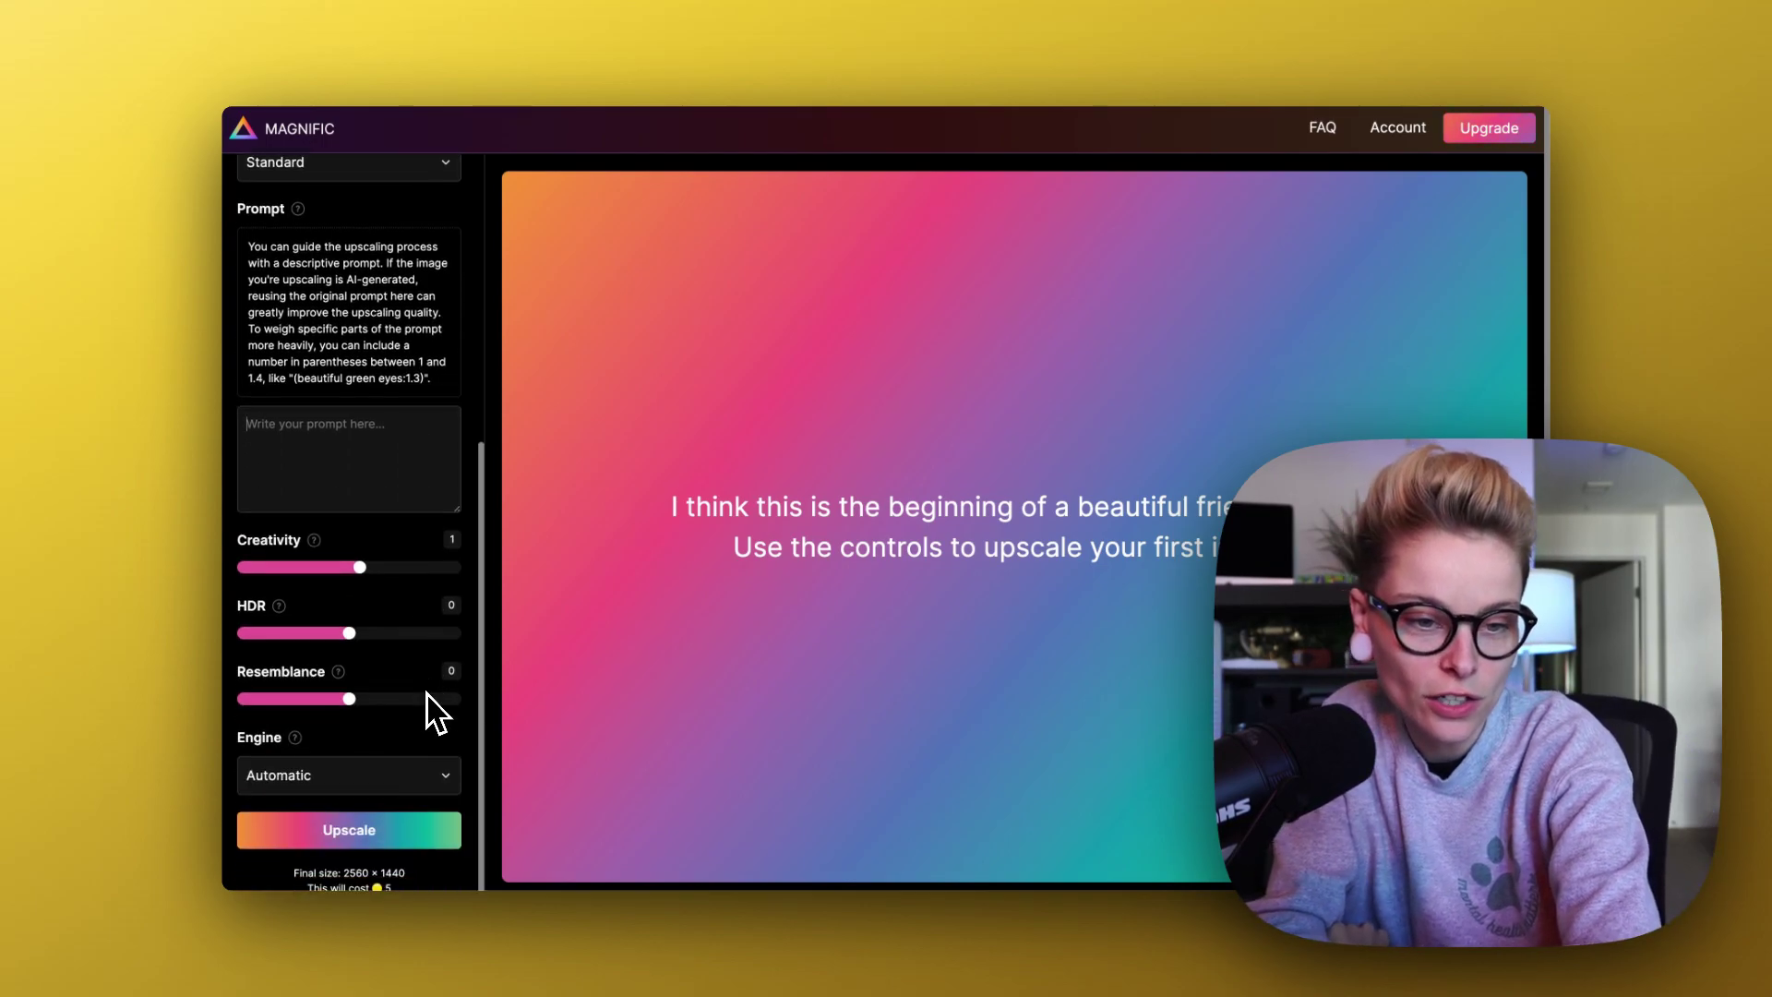
pyautogui.click(359, 632)
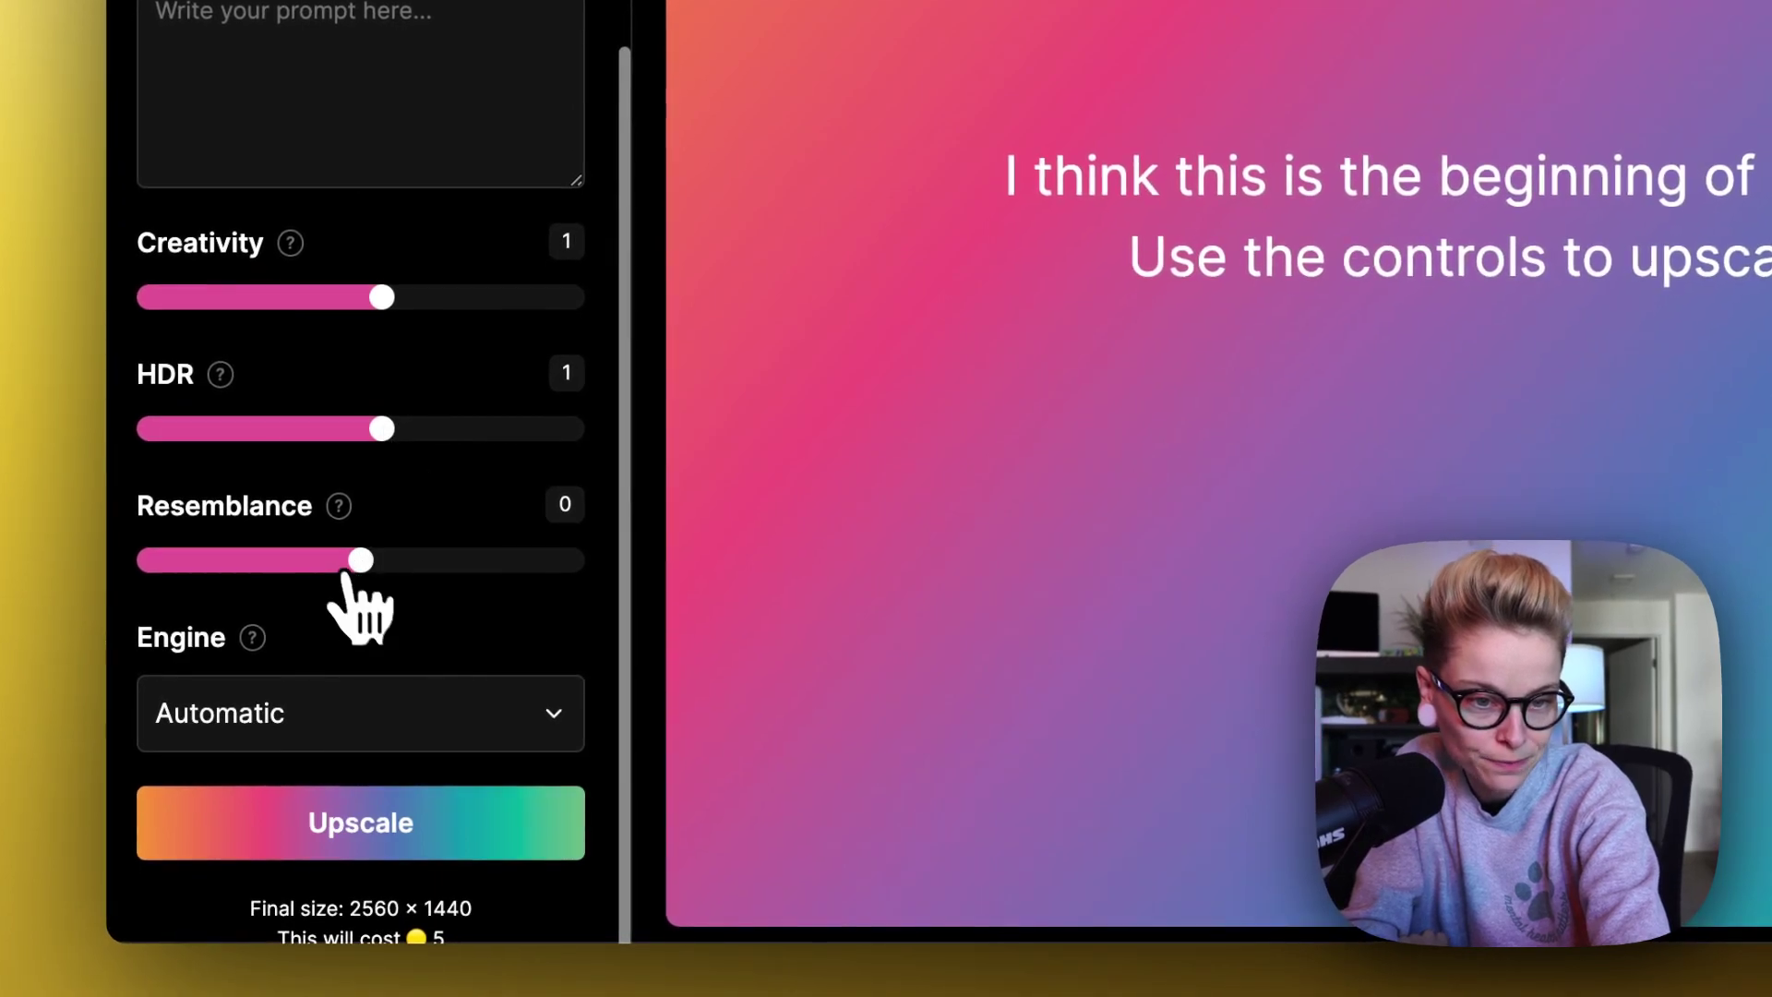
pyautogui.moveTo(367, 567); pyautogui.dragTo(486, 563)
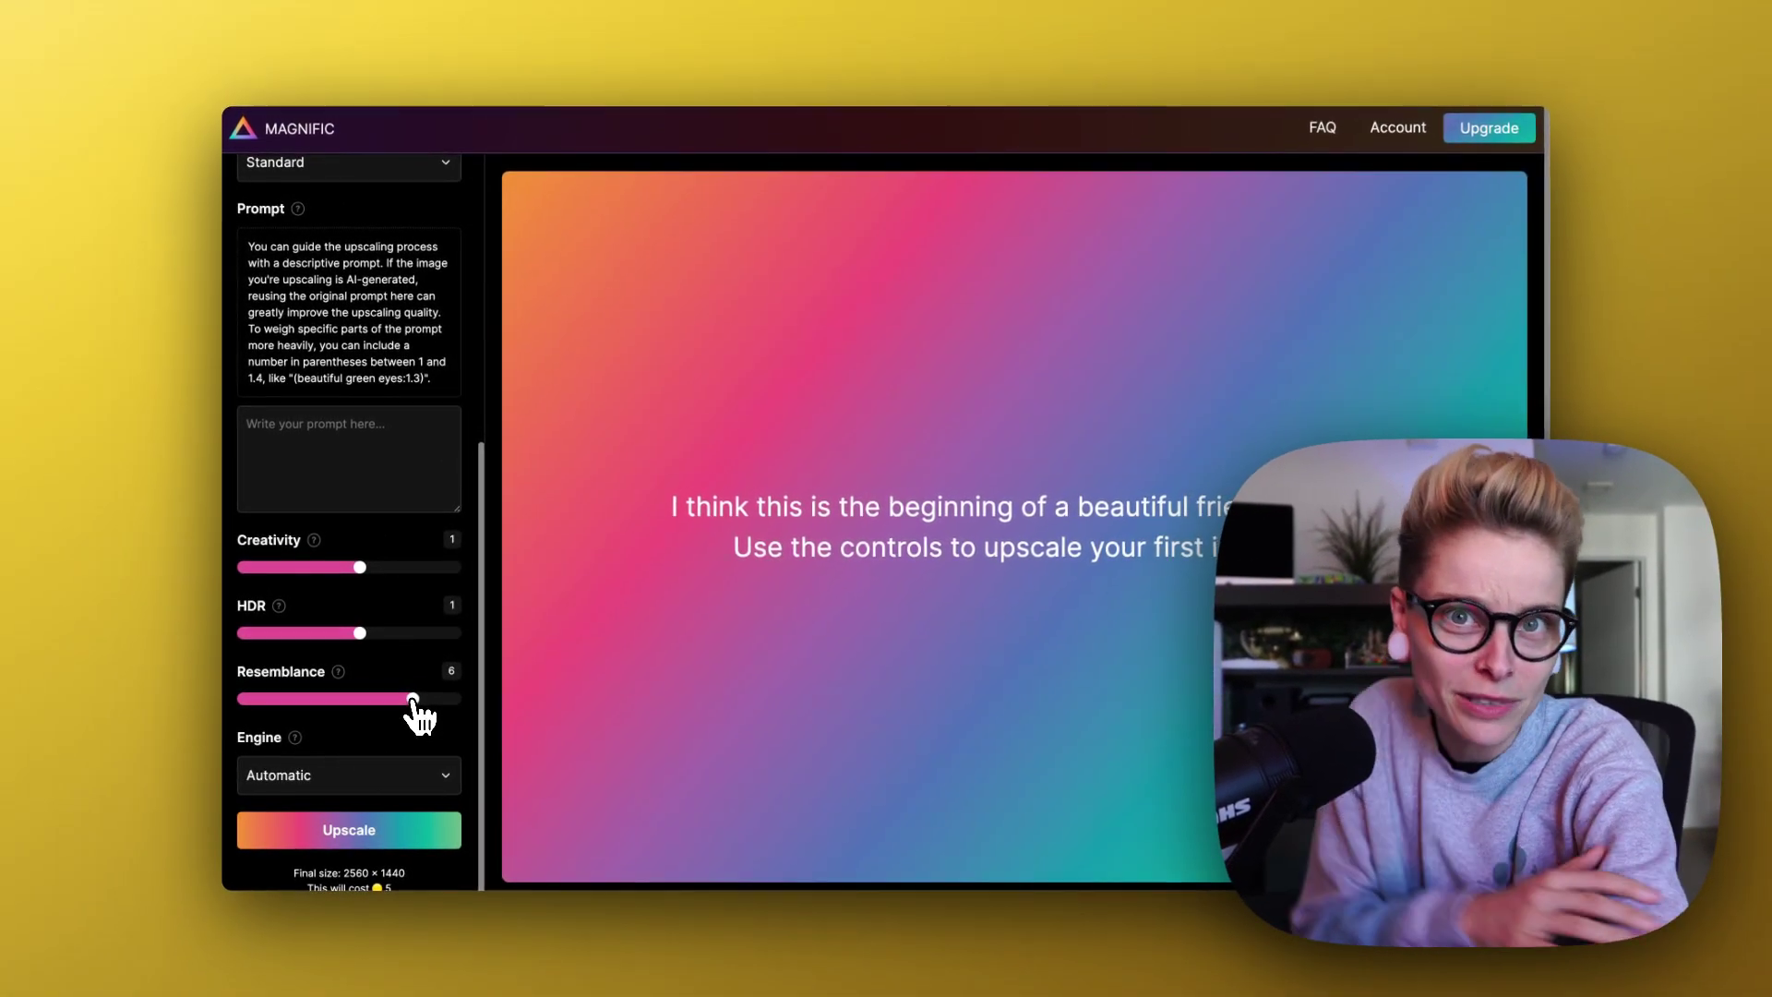
# Step: Keep the engine on Automatic and view the Engine explanation
pyautogui.scroll(-1, 332, 738)
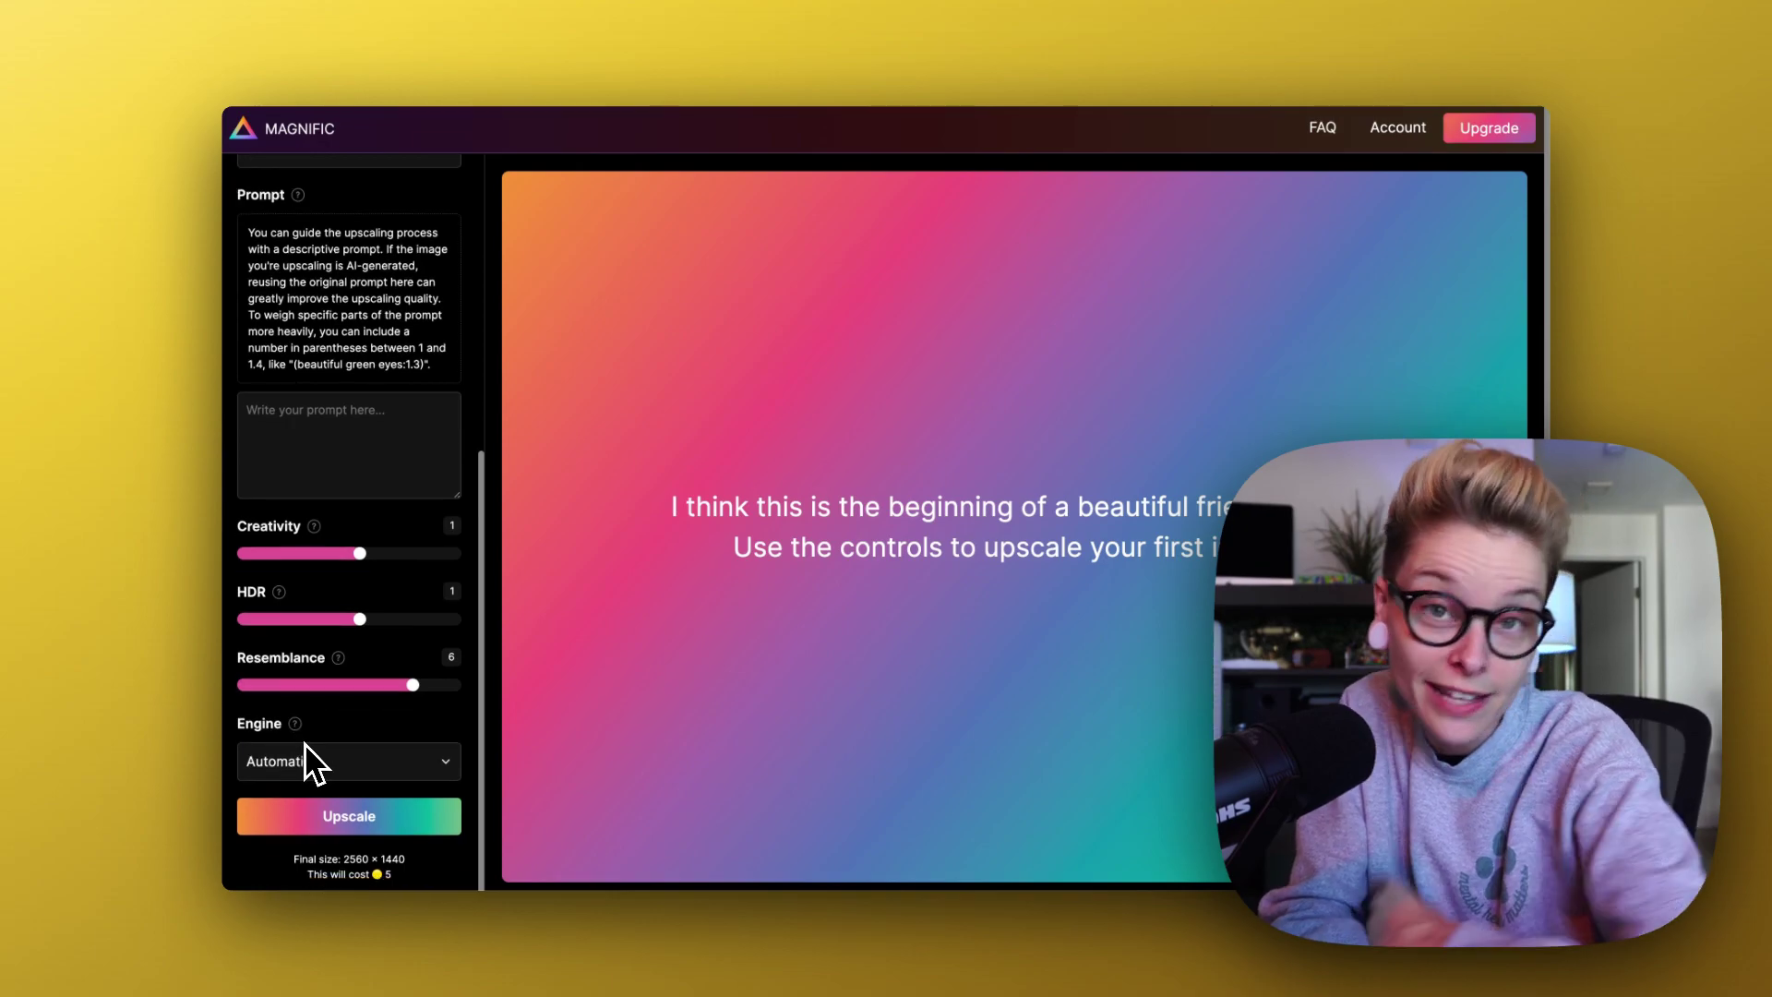
pyautogui.click(357, 762)
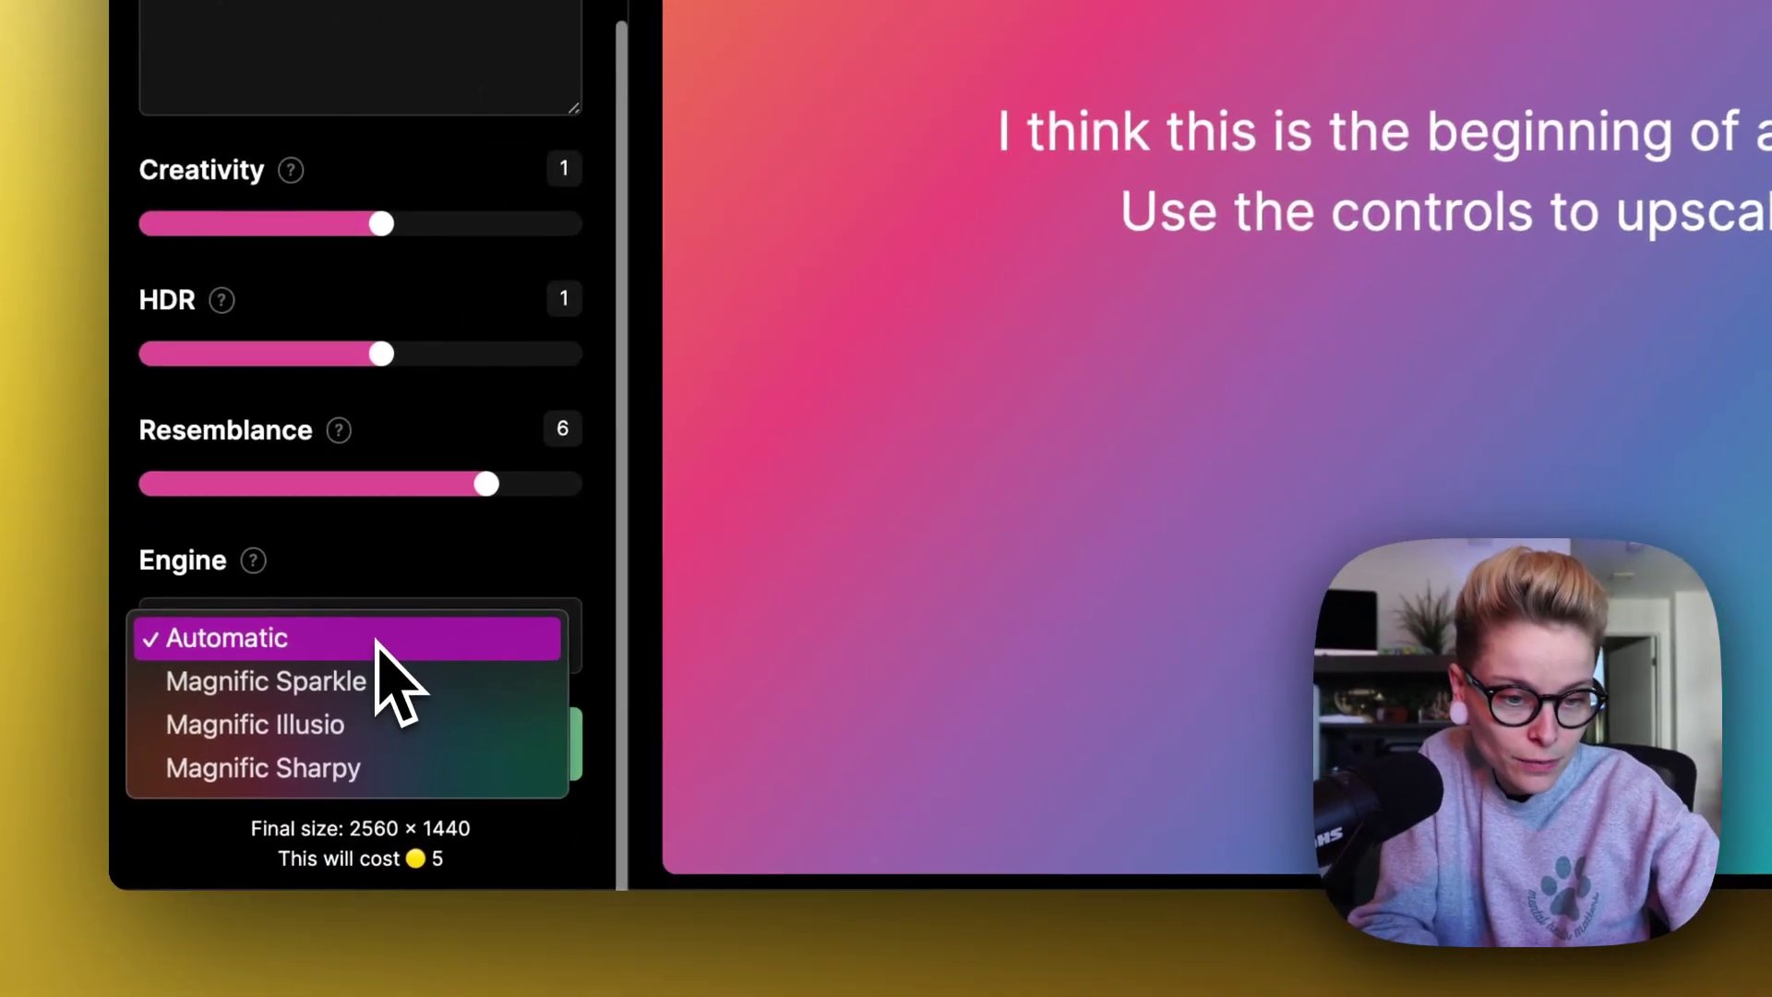
pyautogui.click(387, 637)
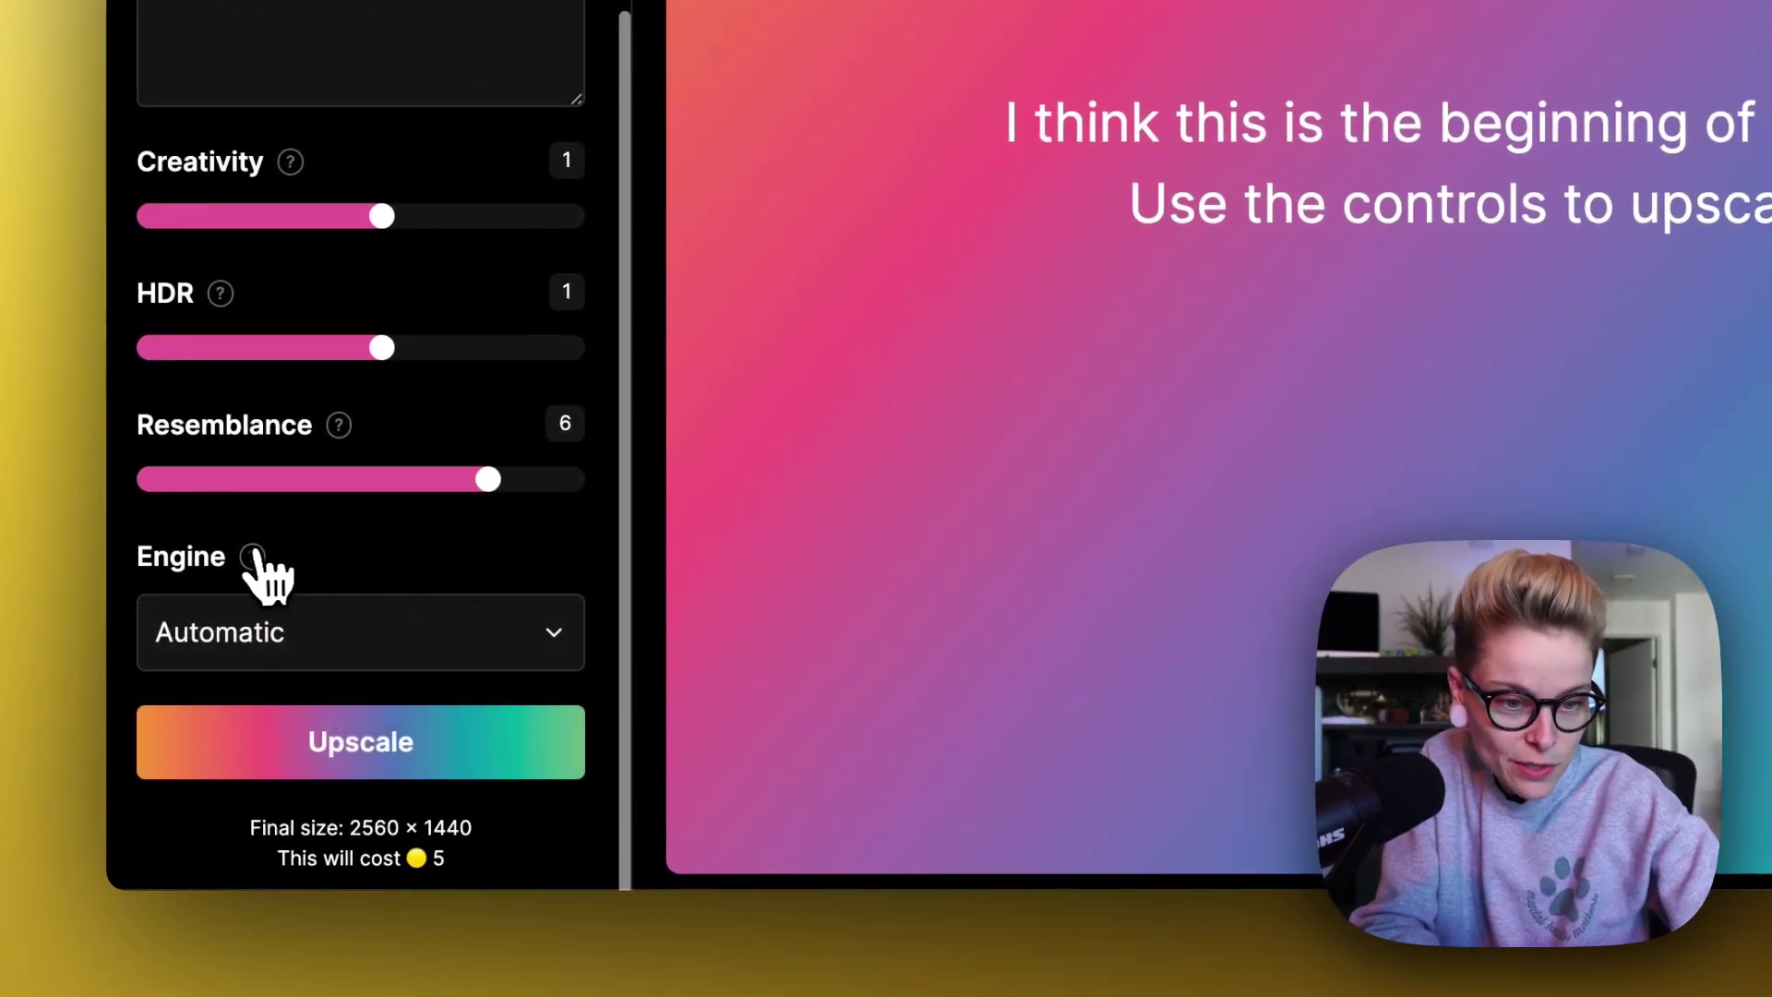
pyautogui.moveTo(253, 559)
pyautogui.scroll(-3, 434, 791)
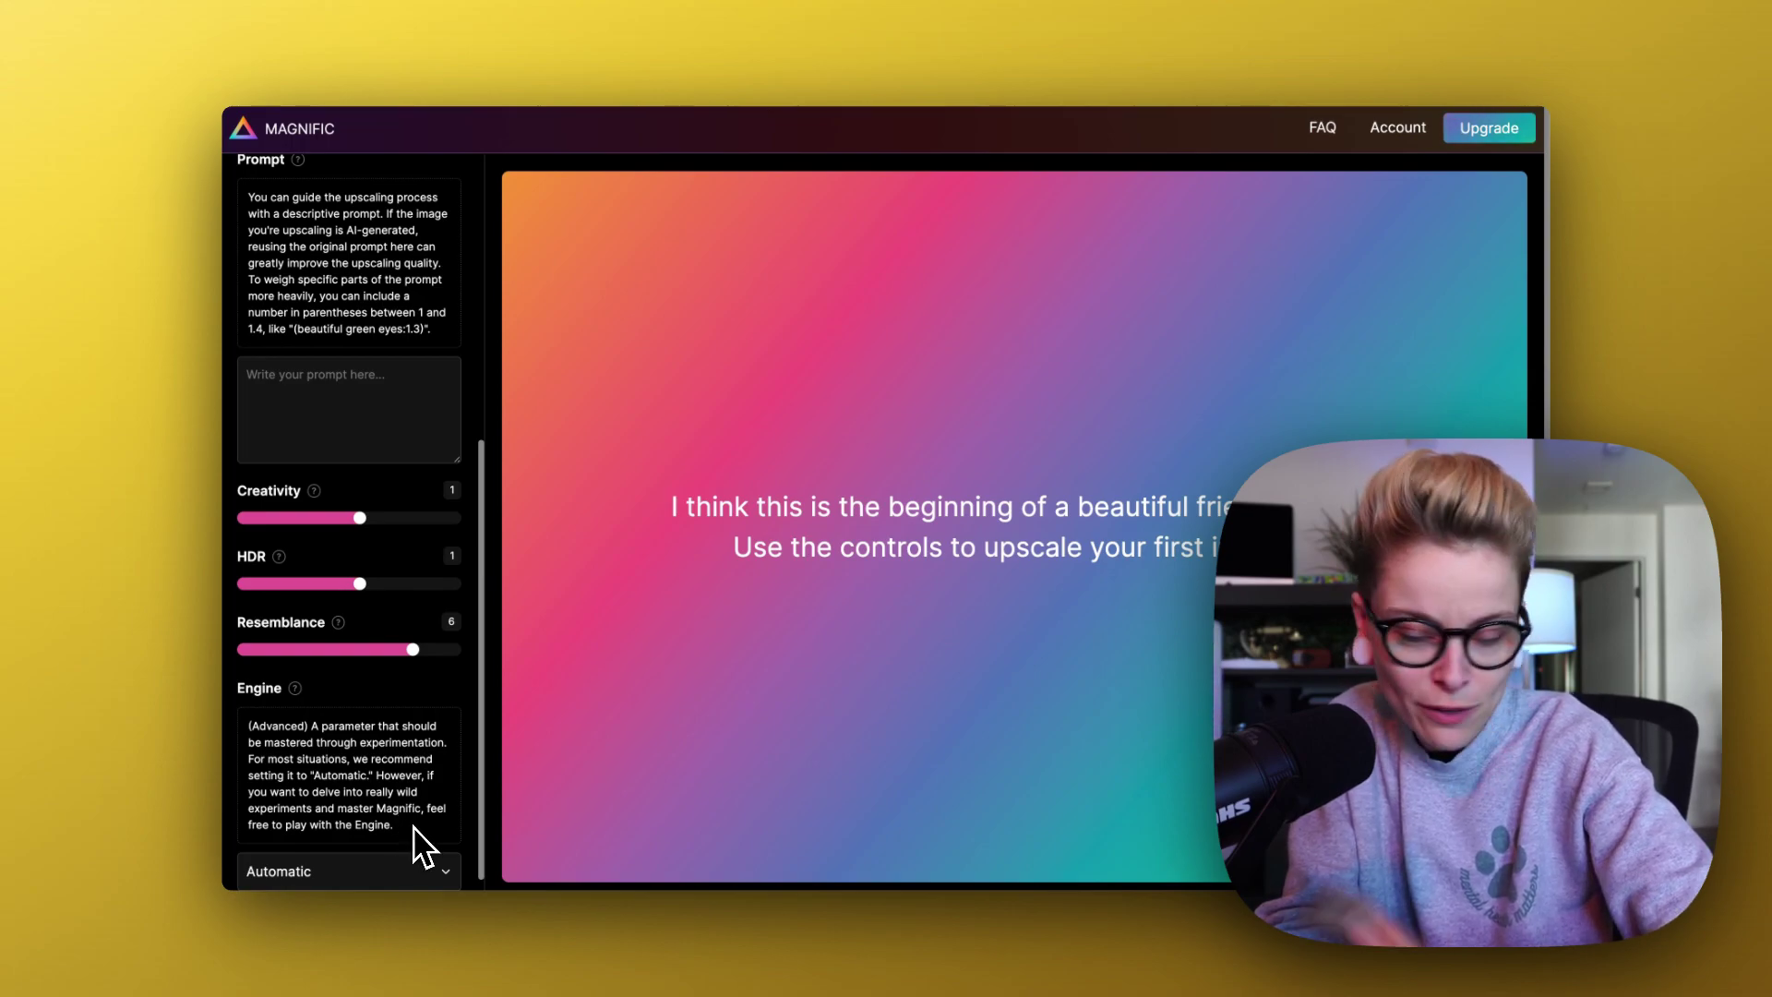
pyautogui.click(406, 871)
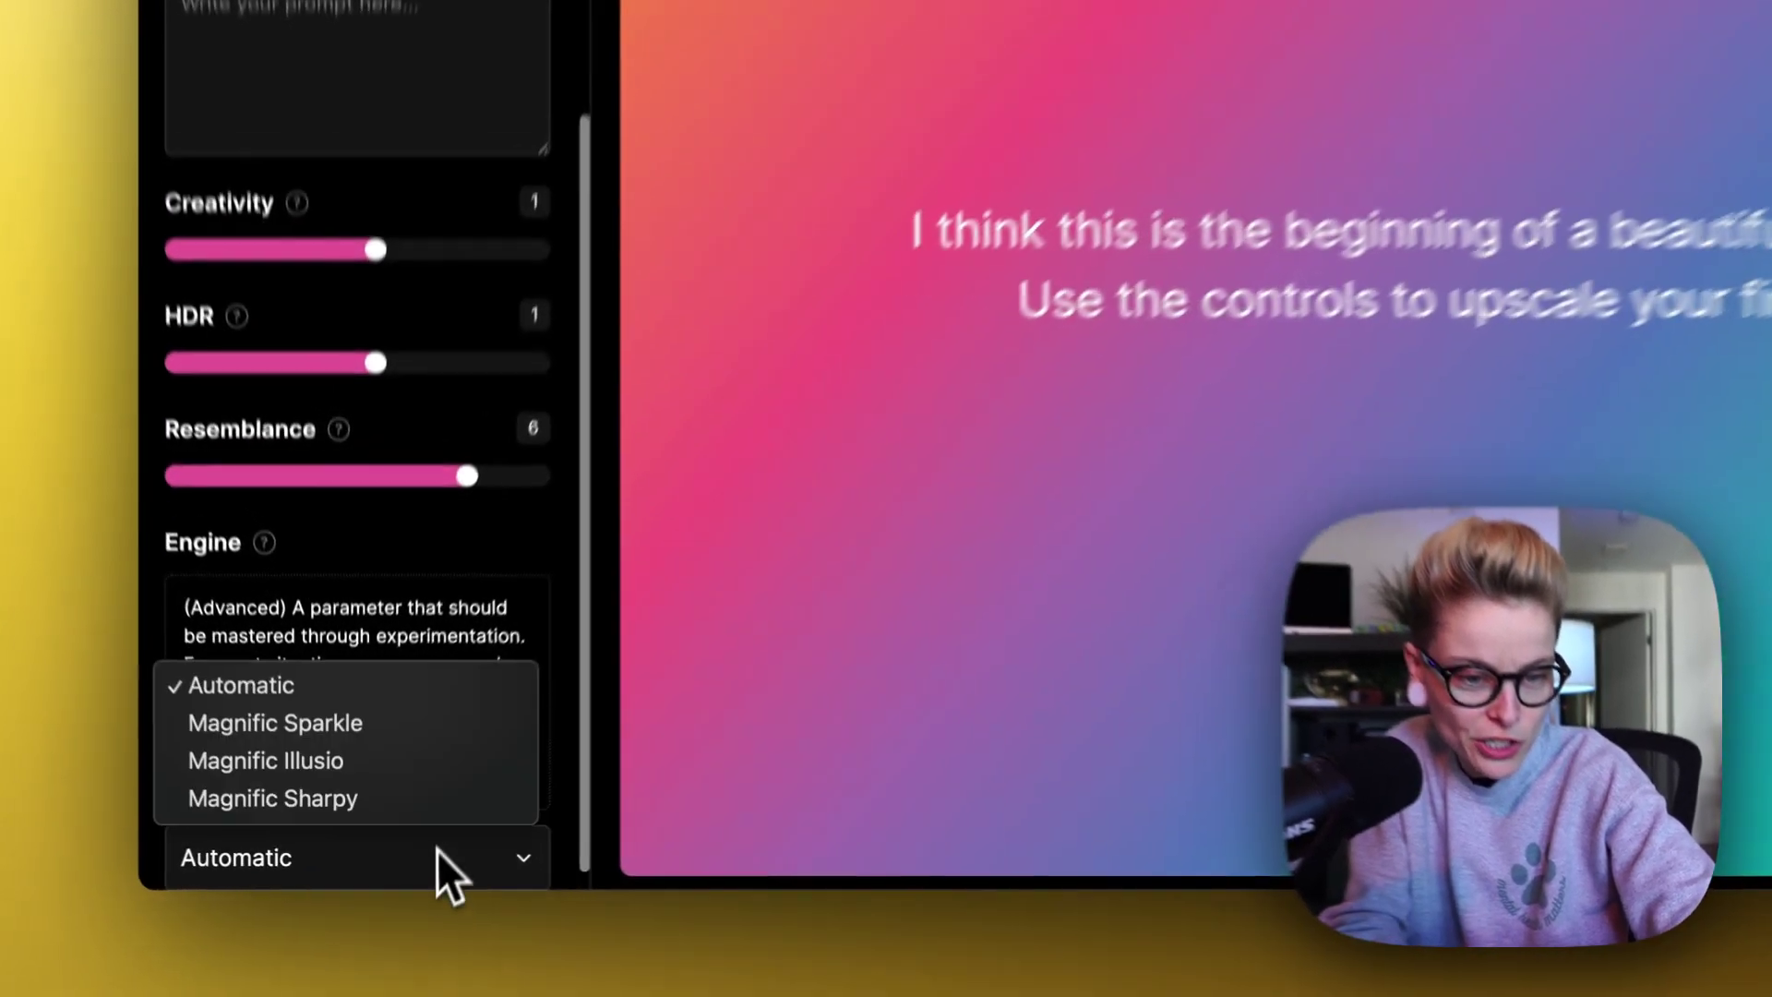
pyautogui.click(407, 872)
pyautogui.scroll(-2, 410, 730)
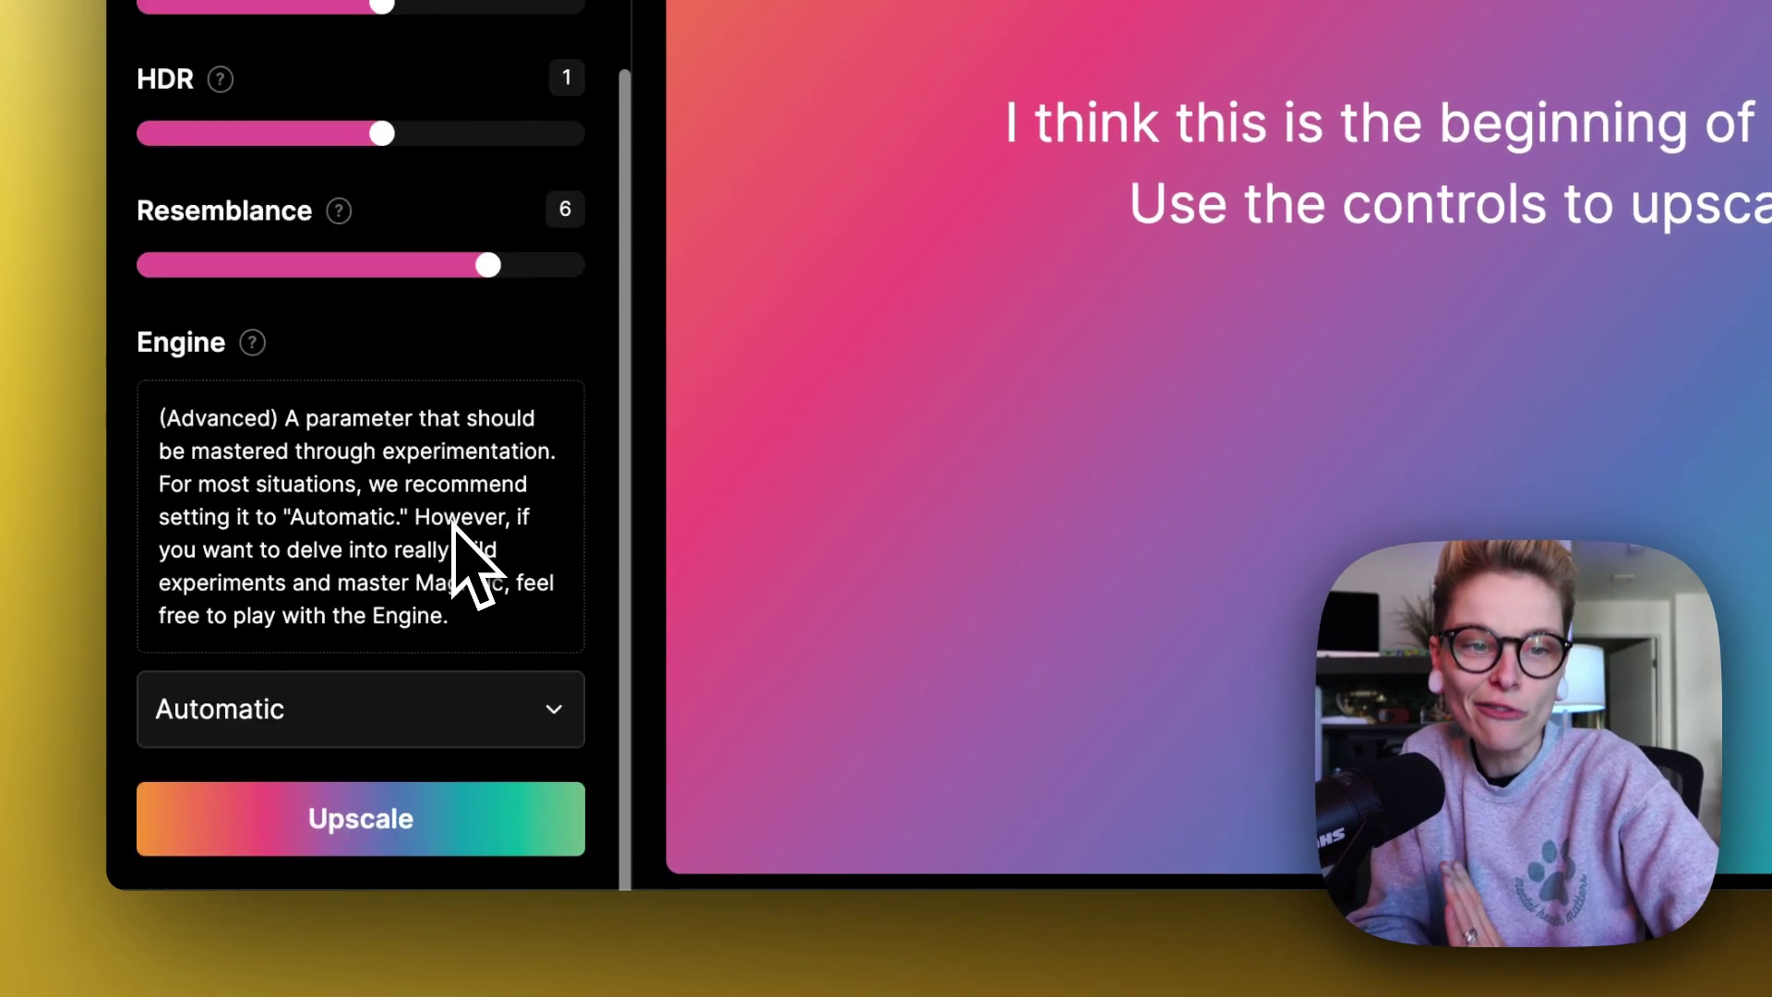
pyautogui.scroll(-1, 452, 522)
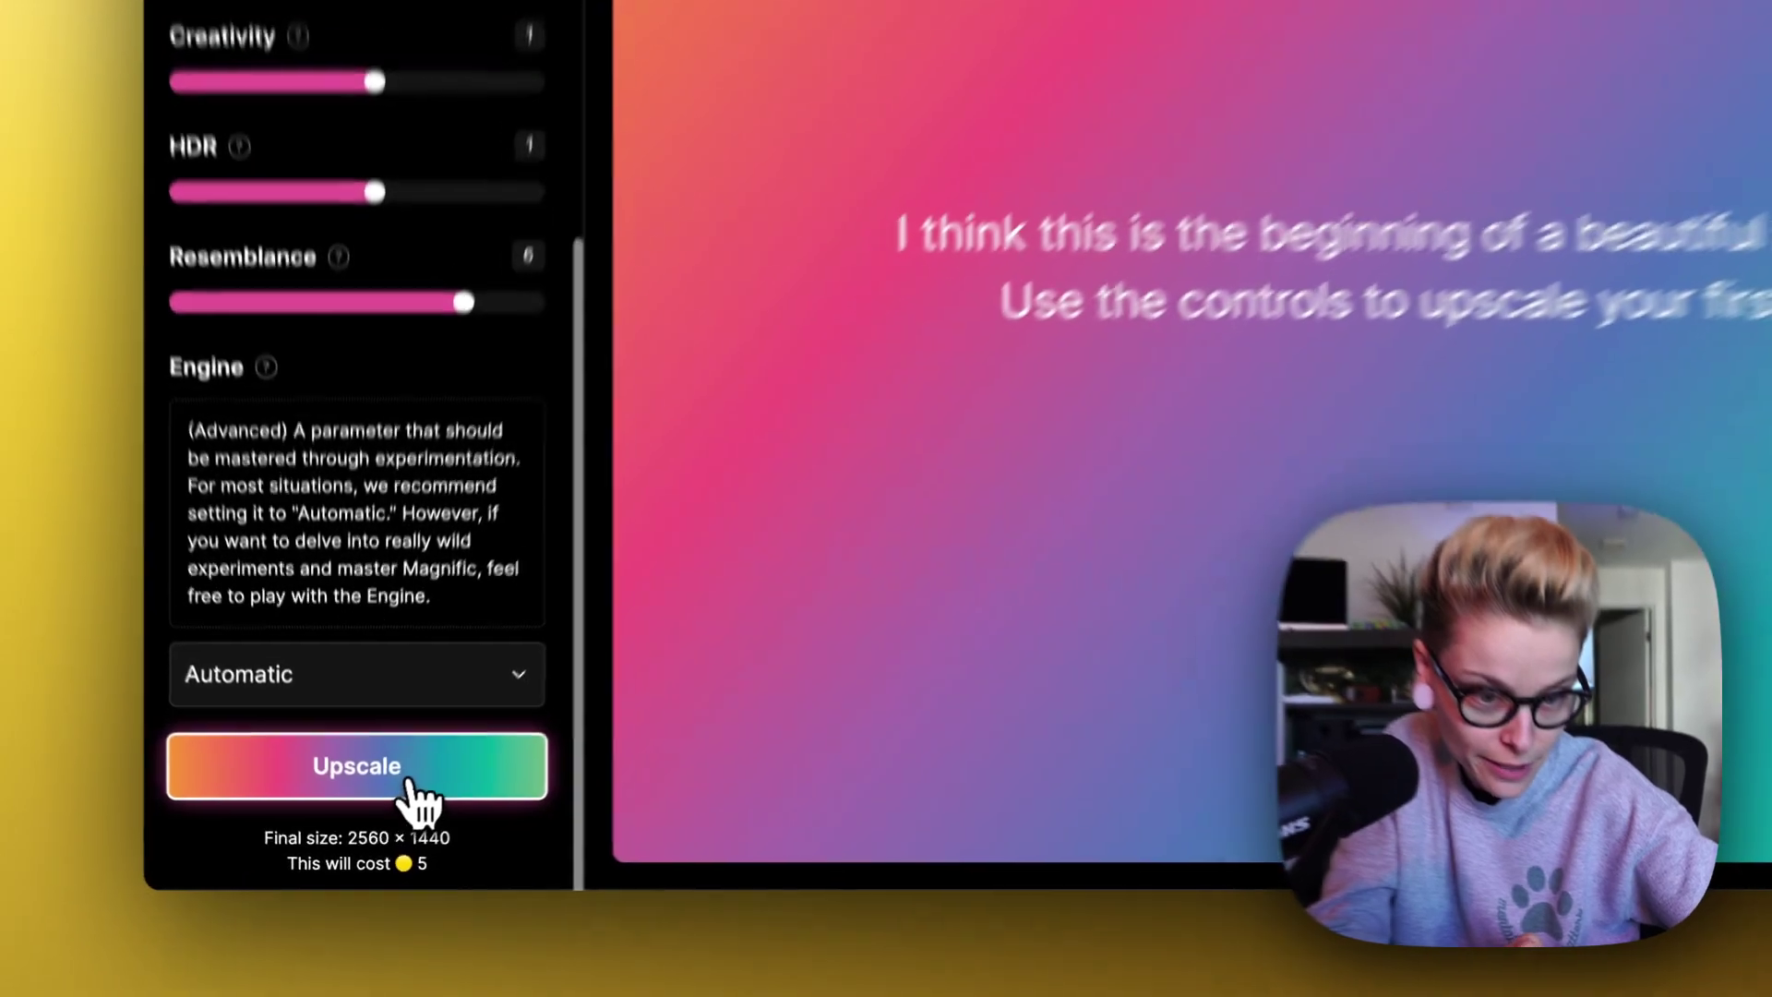
# Step: Upscale the thumbnail 2x to 2560 × 1440 and sweep the before/after divider to compare
pyautogui.click(380, 821)
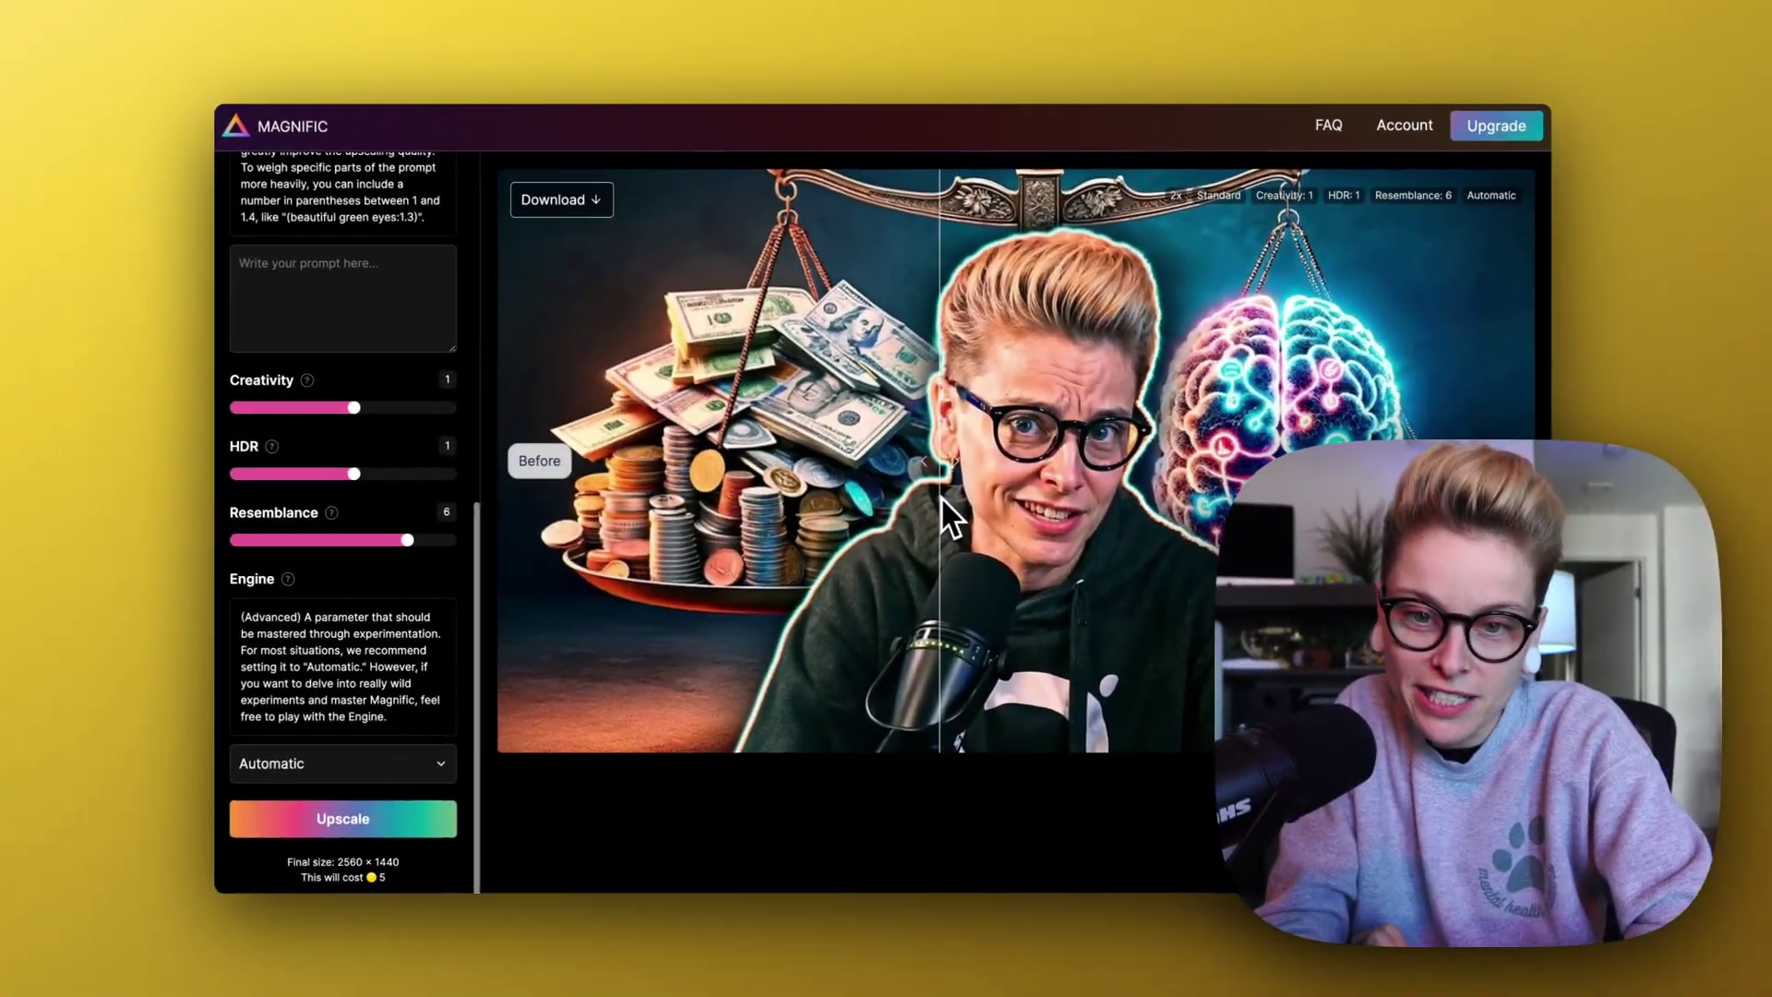
pyautogui.moveTo(920, 503); pyautogui.dragTo(962, 615)
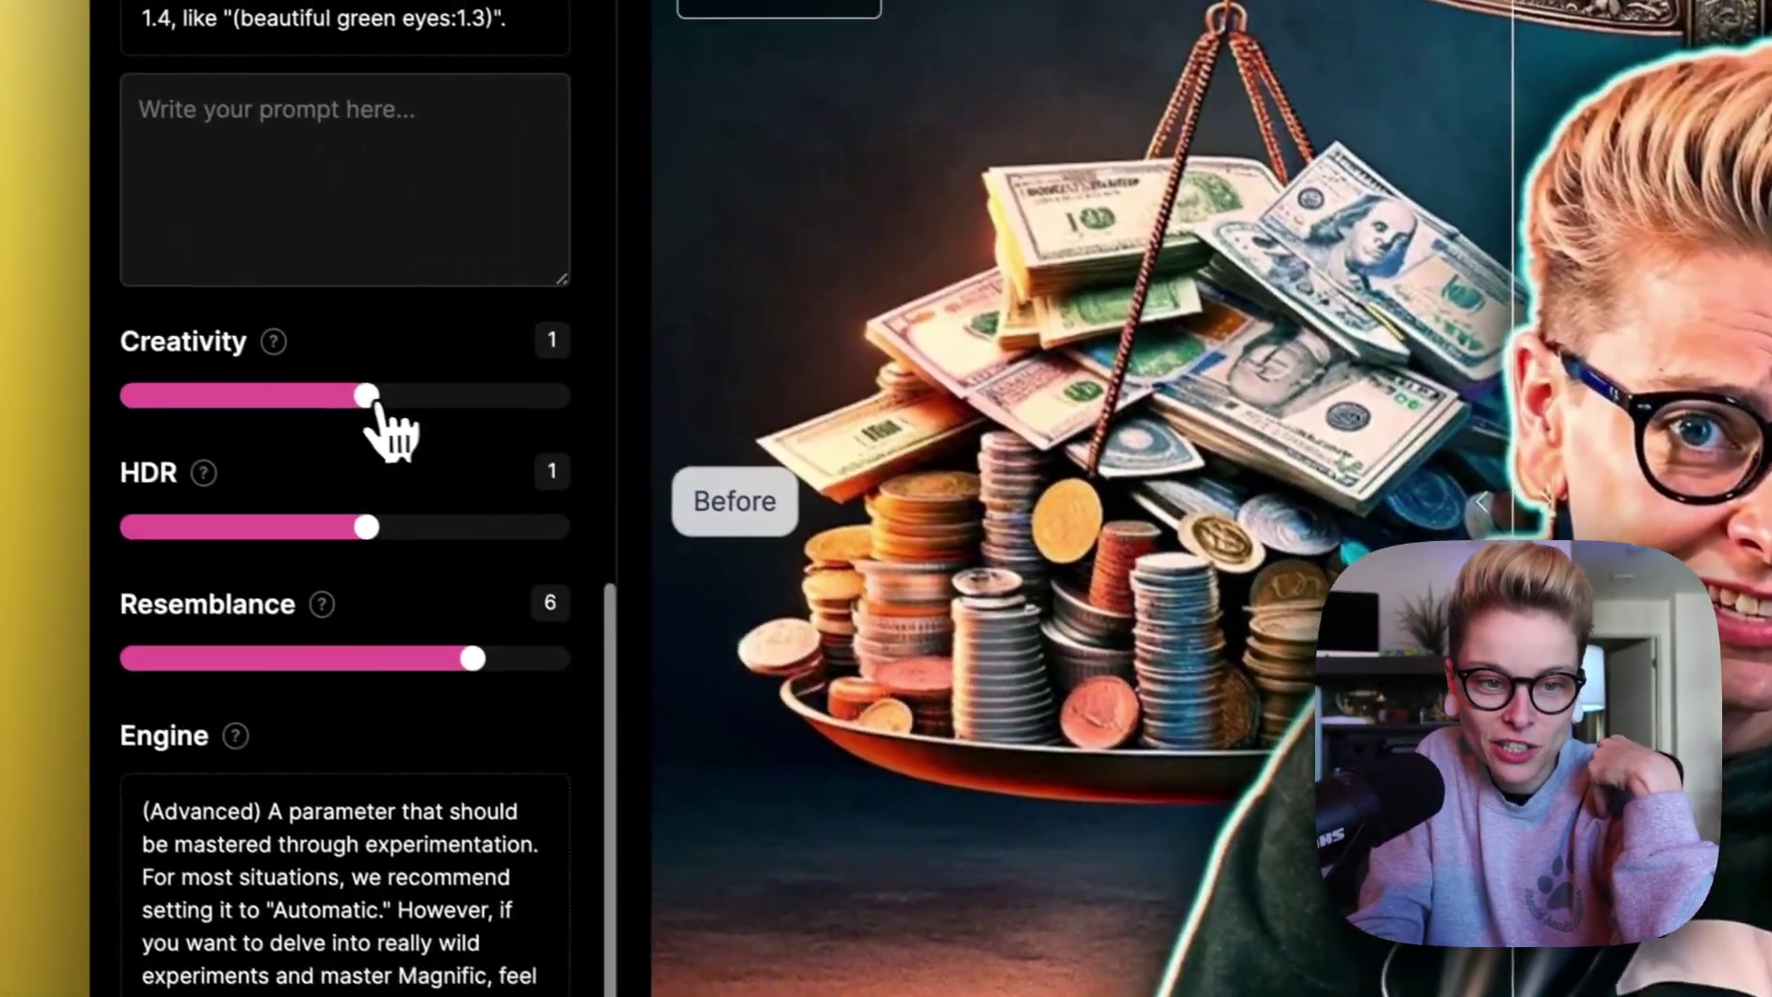
pyautogui.moveTo(227, 315)
pyautogui.mouseDown()
pyautogui.moveTo(180, 314)
pyautogui.moveTo(225, 313)
pyautogui.mouseUp()
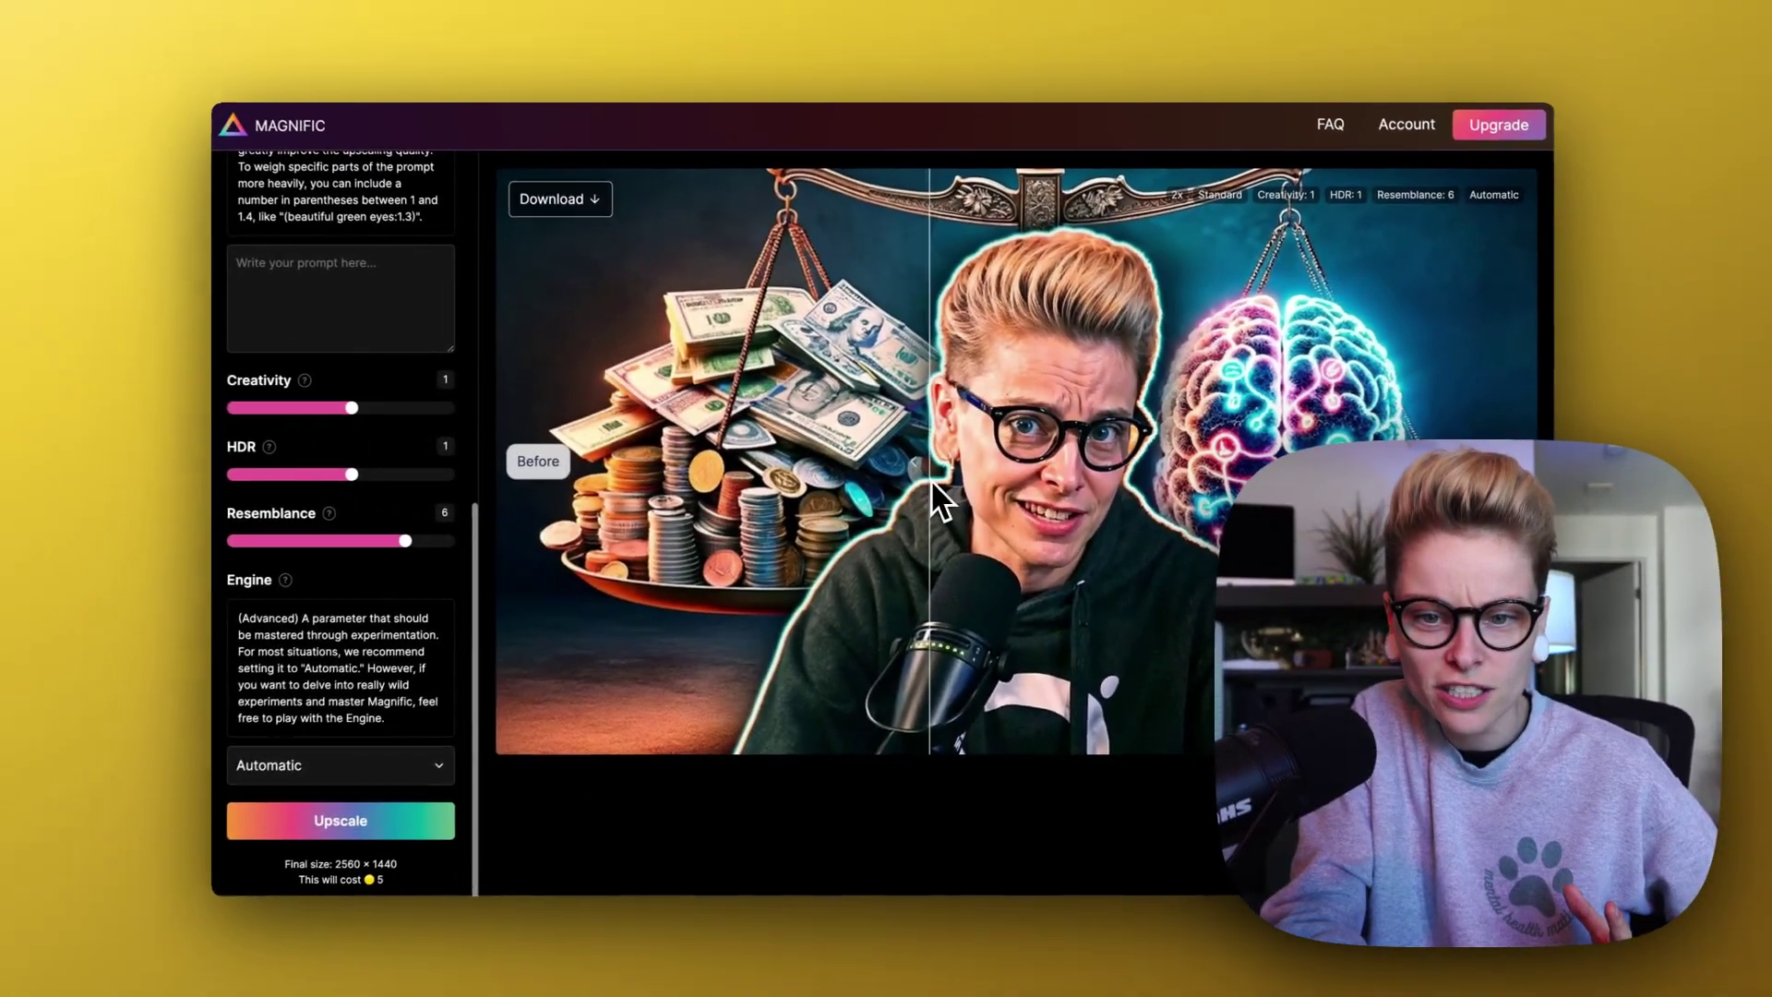
pyautogui.moveTo(905, 487); pyautogui.dragTo(1089, 324)
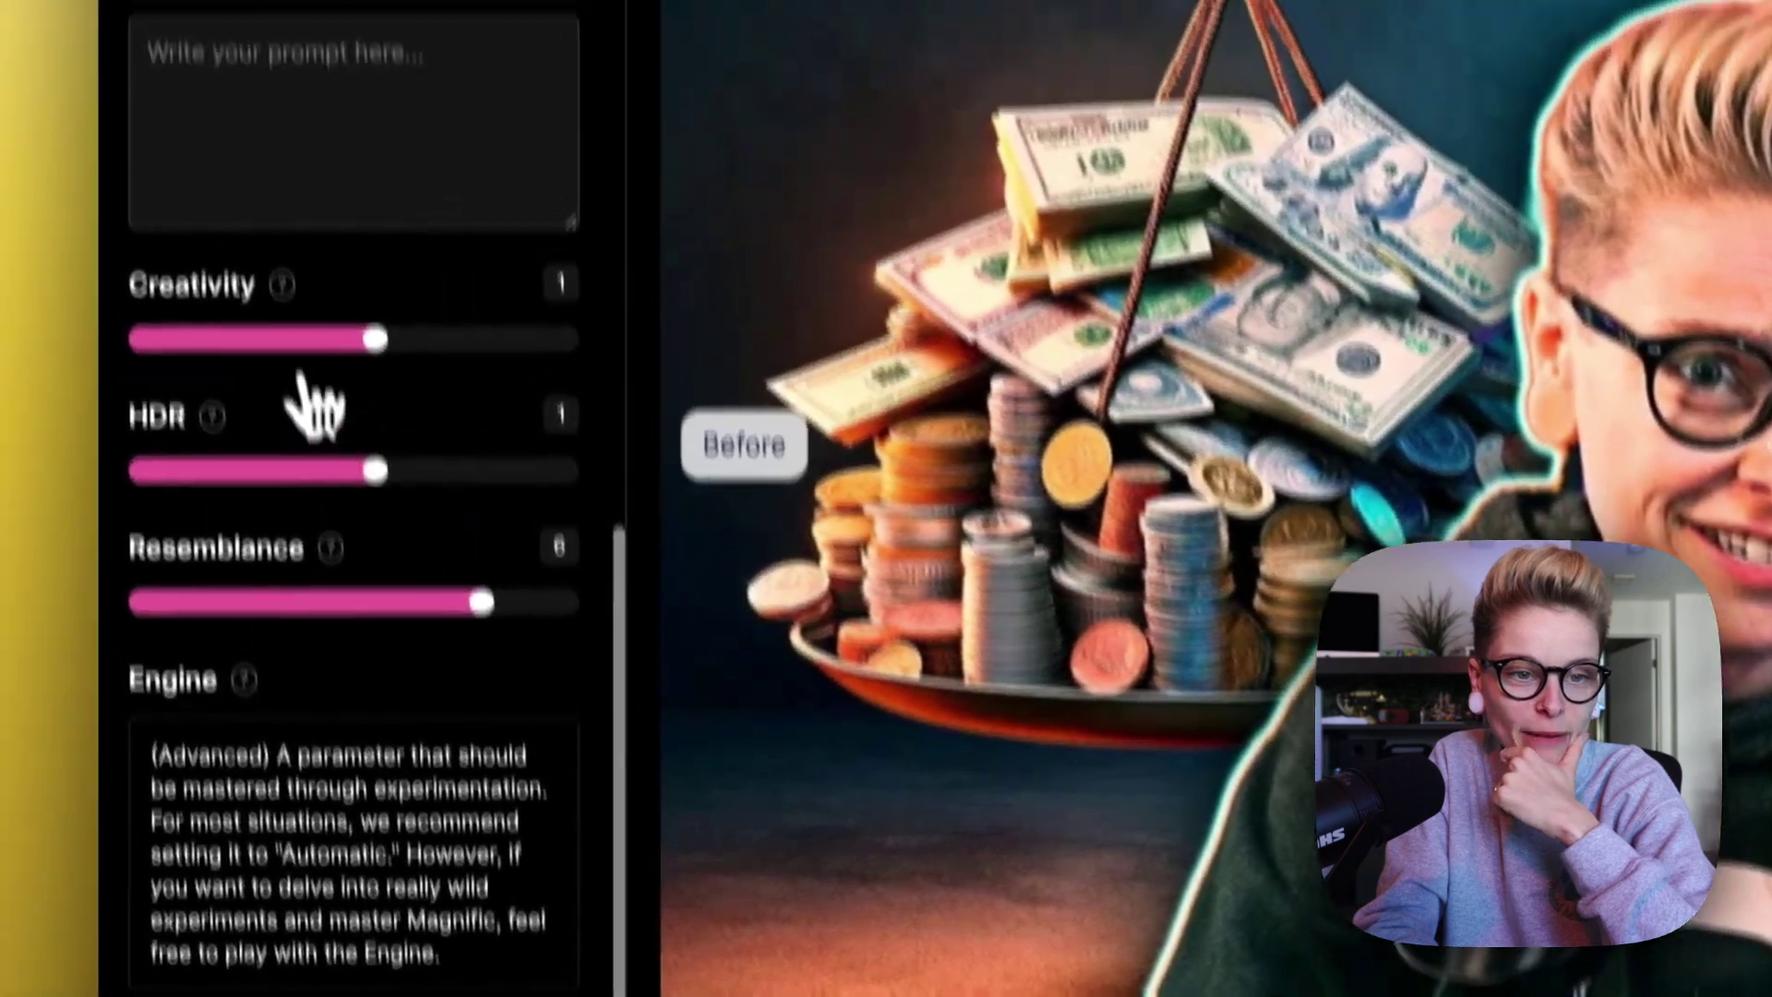
# Step: Lower Creativity to -8, read its explanation, and compare before/after across the face
pyautogui.moveTo(297, 396); pyautogui.dragTo(205, 528)
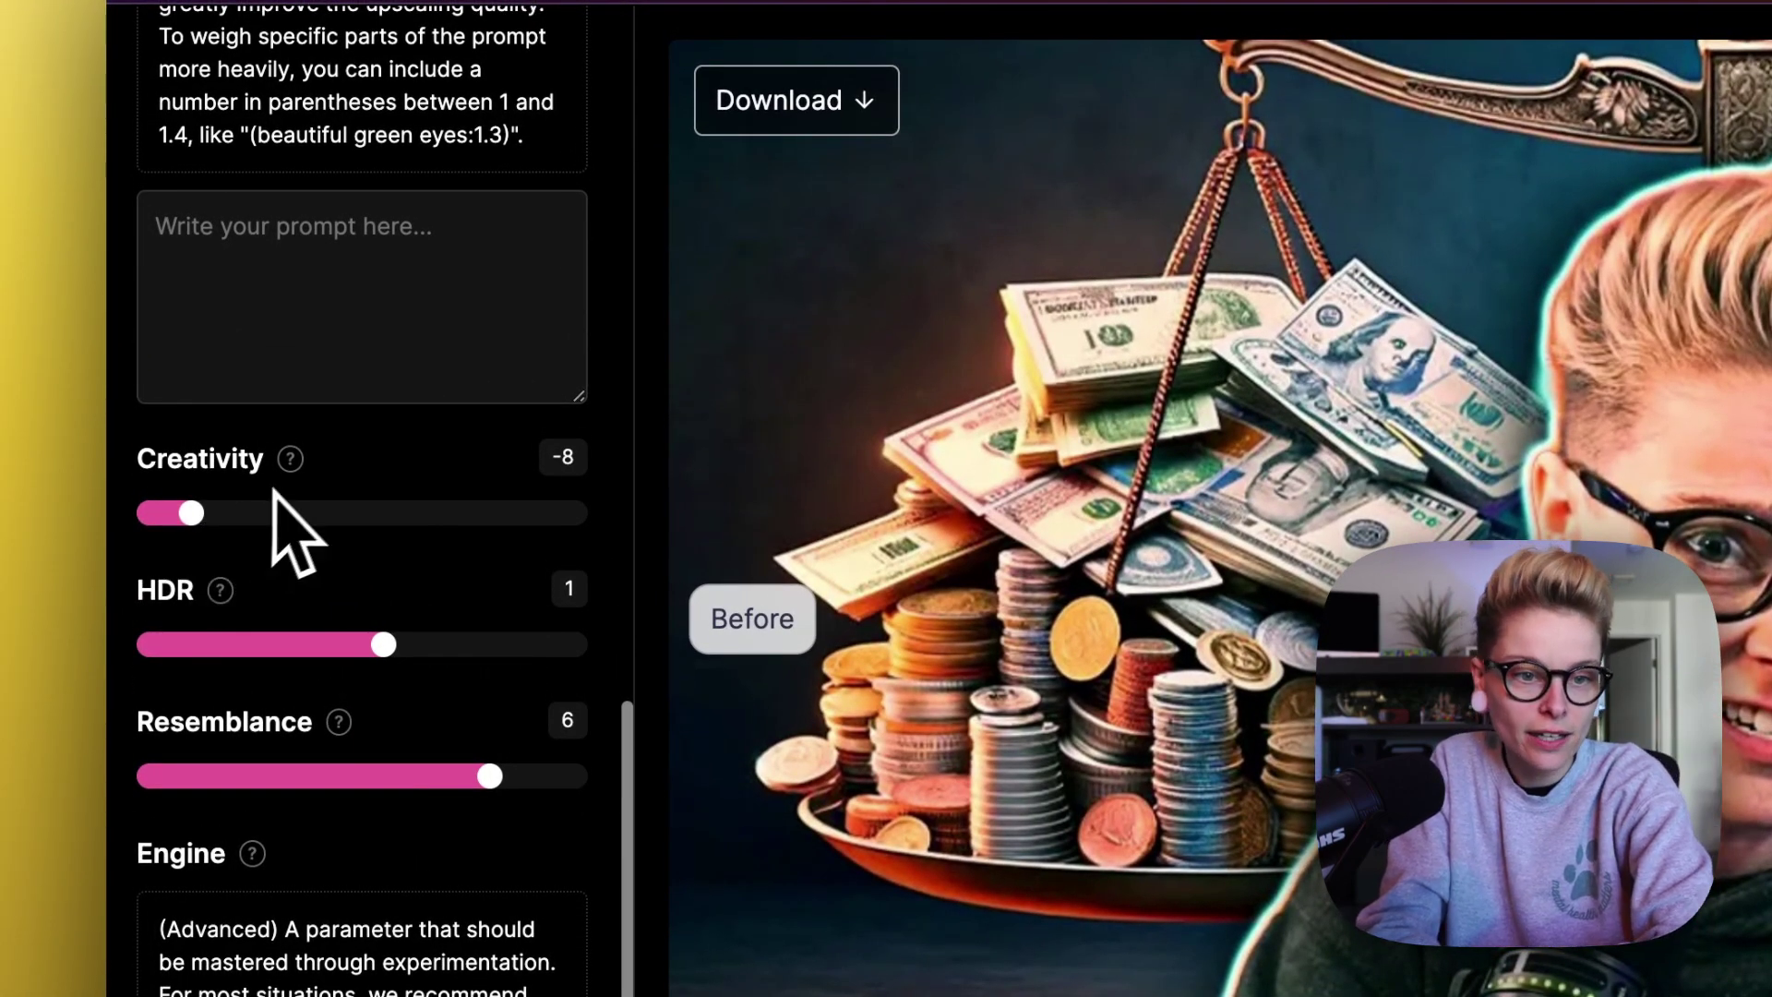
pyautogui.click(290, 461)
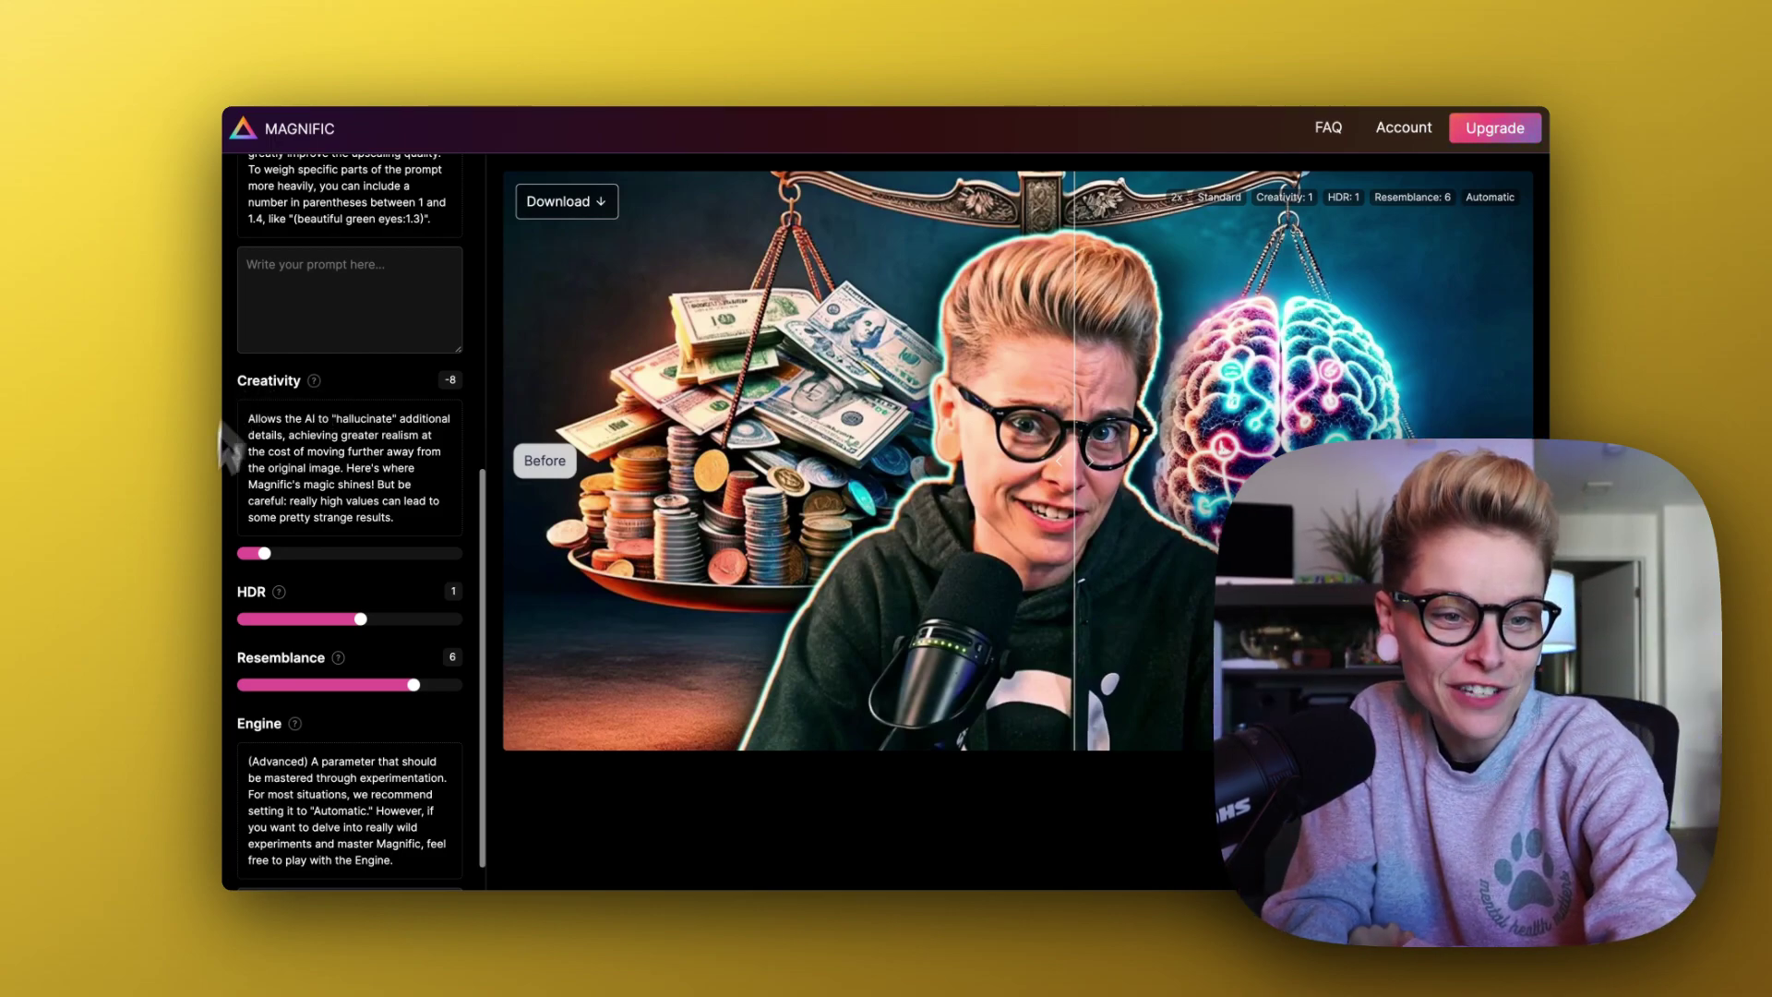
pyautogui.scroll(3, 284, 605)
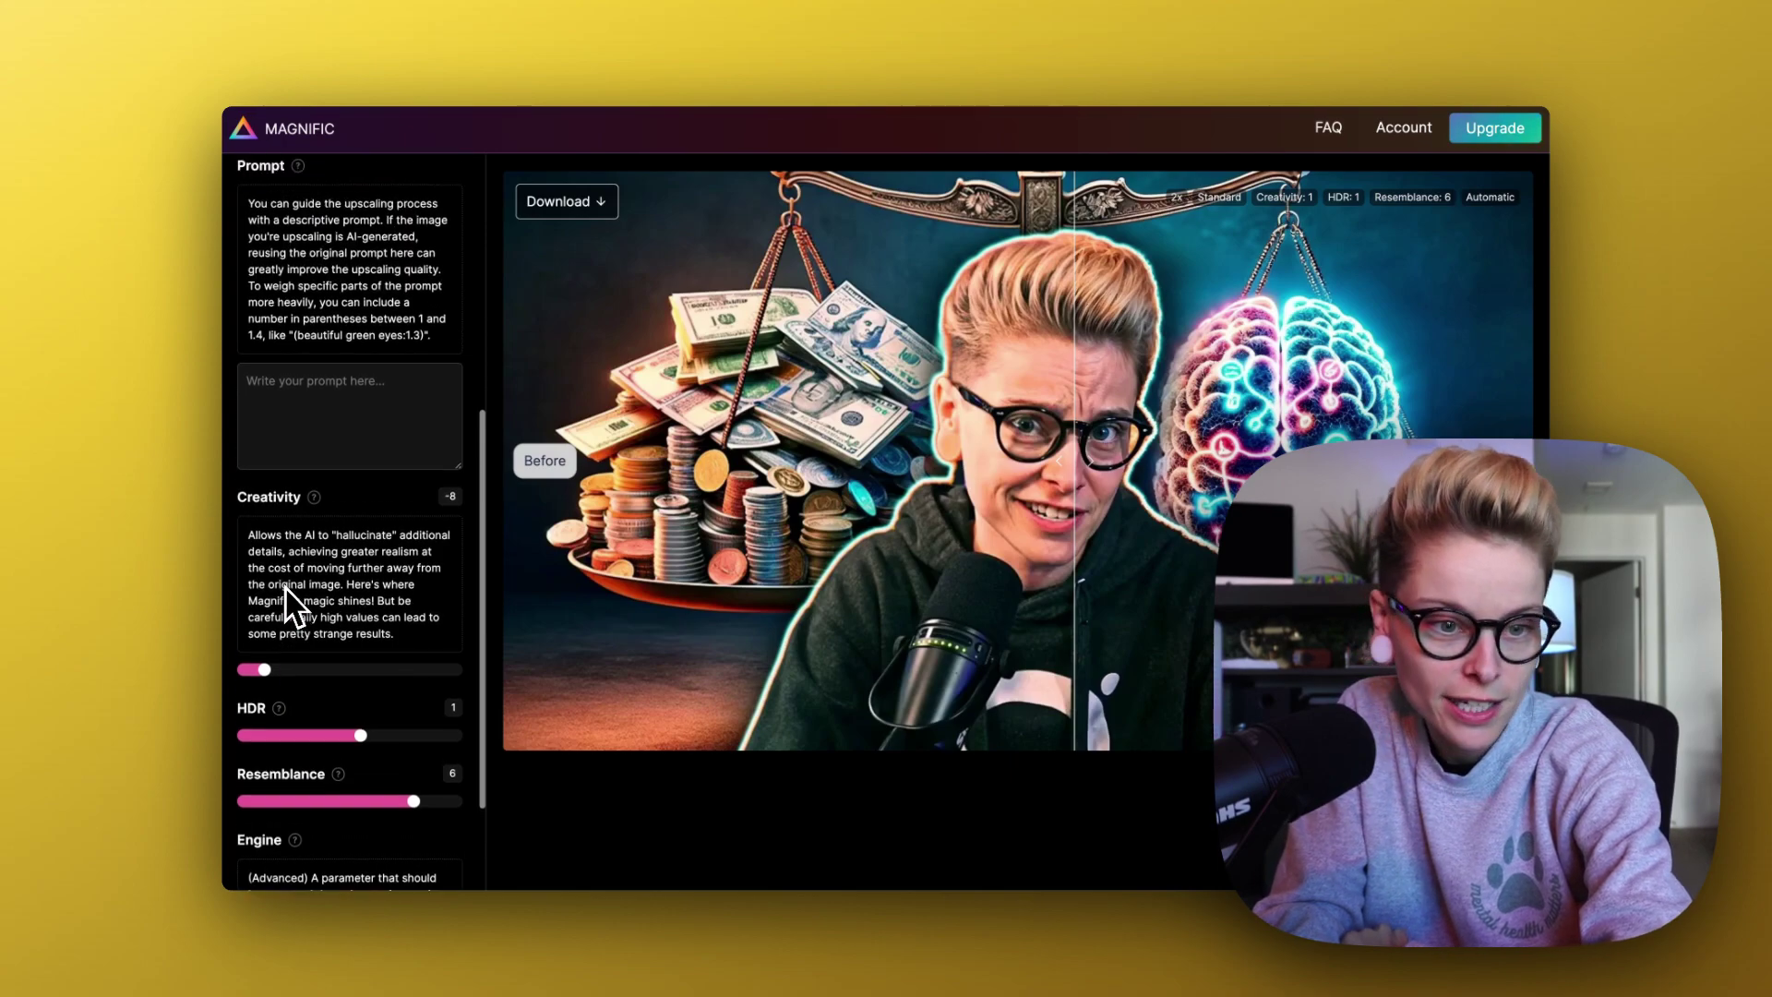
pyautogui.scroll(-1, 288, 600)
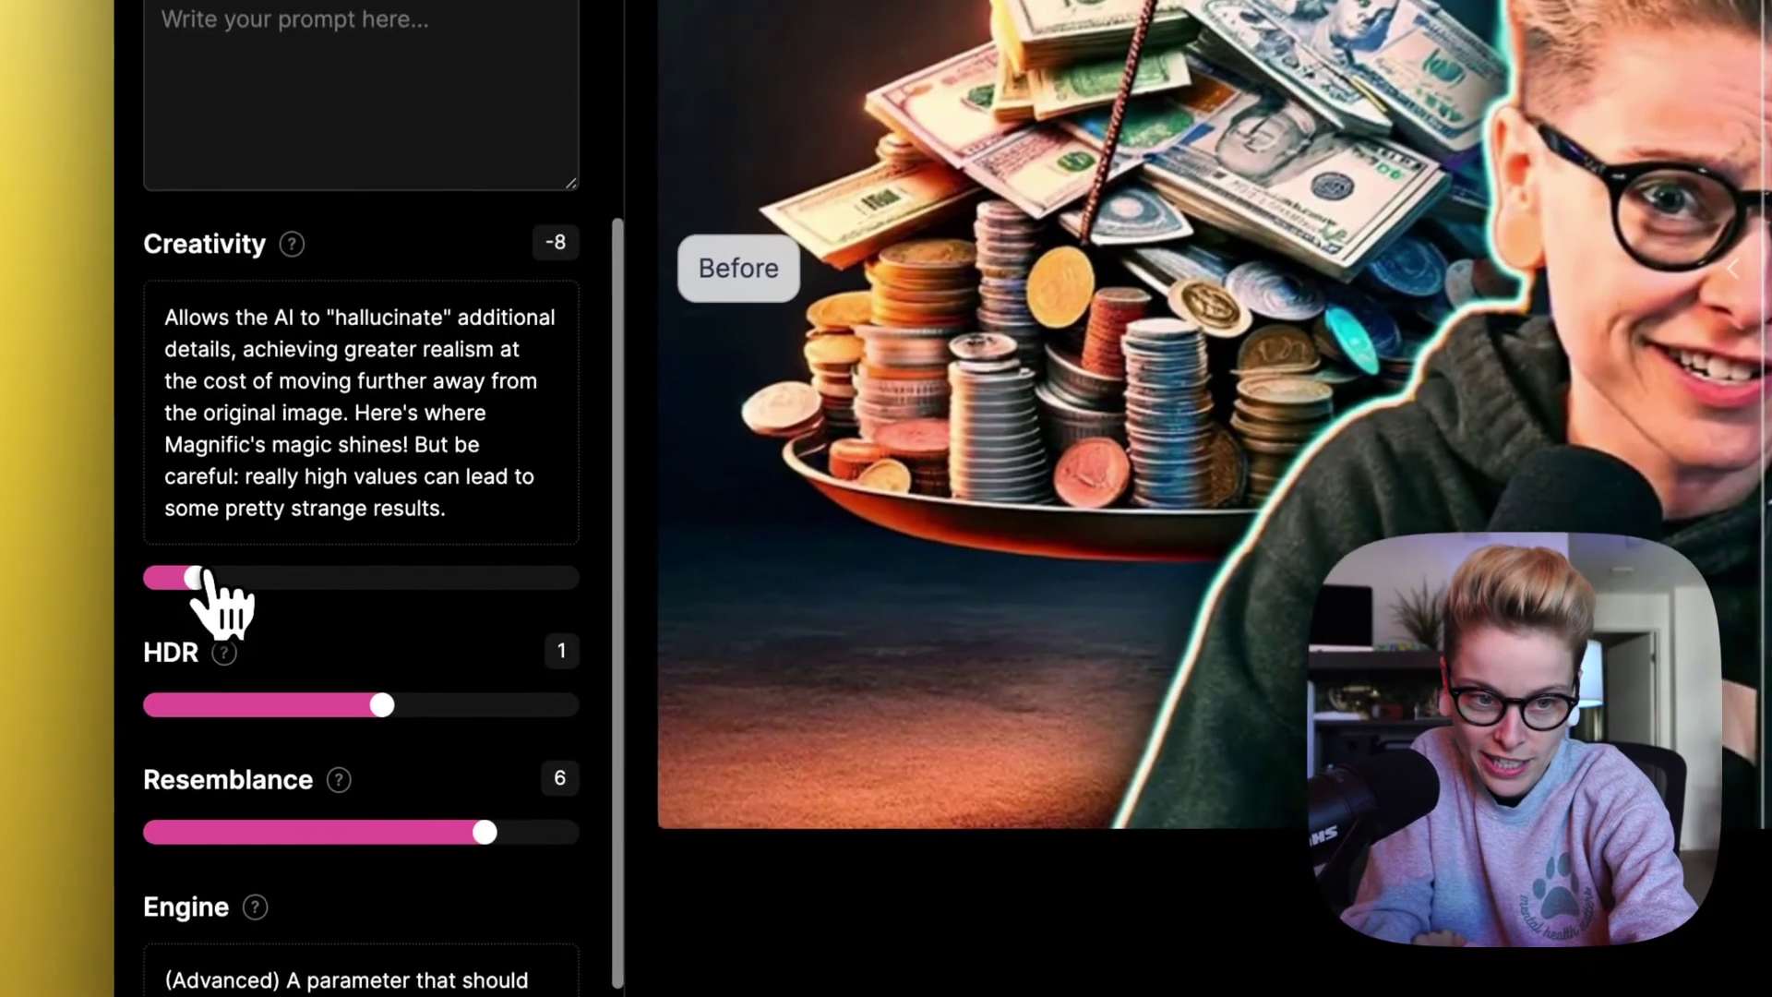
pyautogui.scroll(-2, 268, 600)
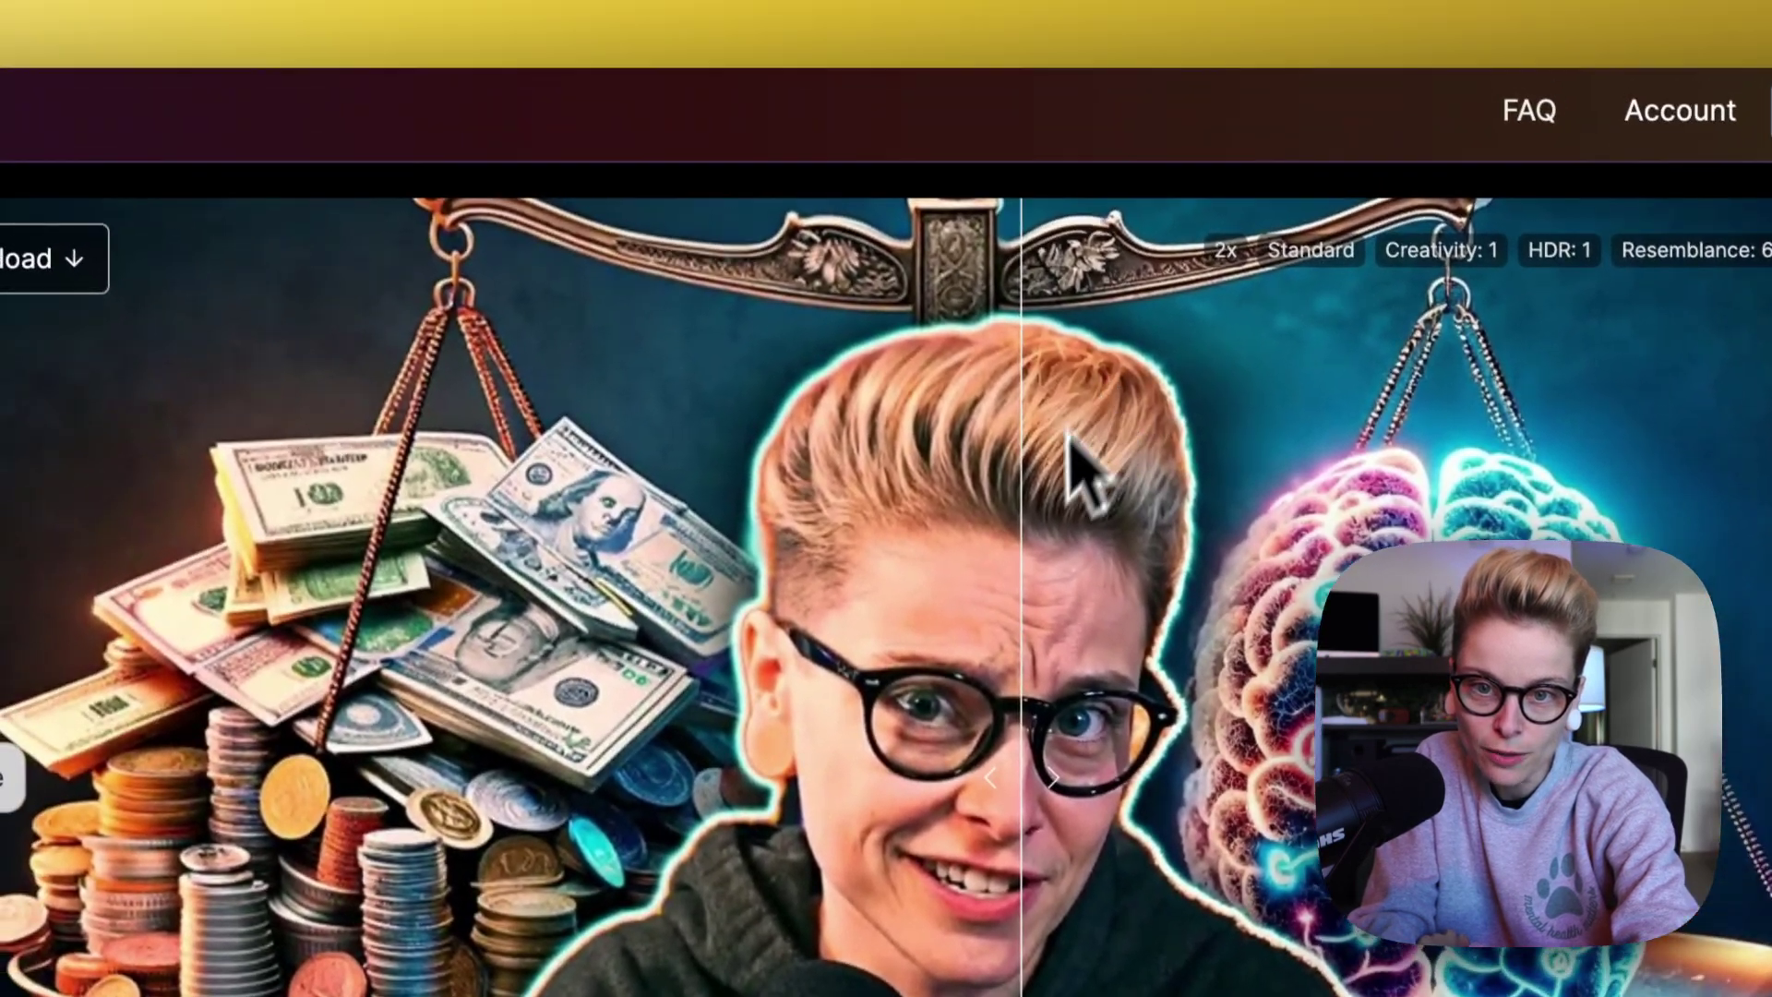
pyautogui.moveTo(1020, 555); pyautogui.dragTo(1216, 584)
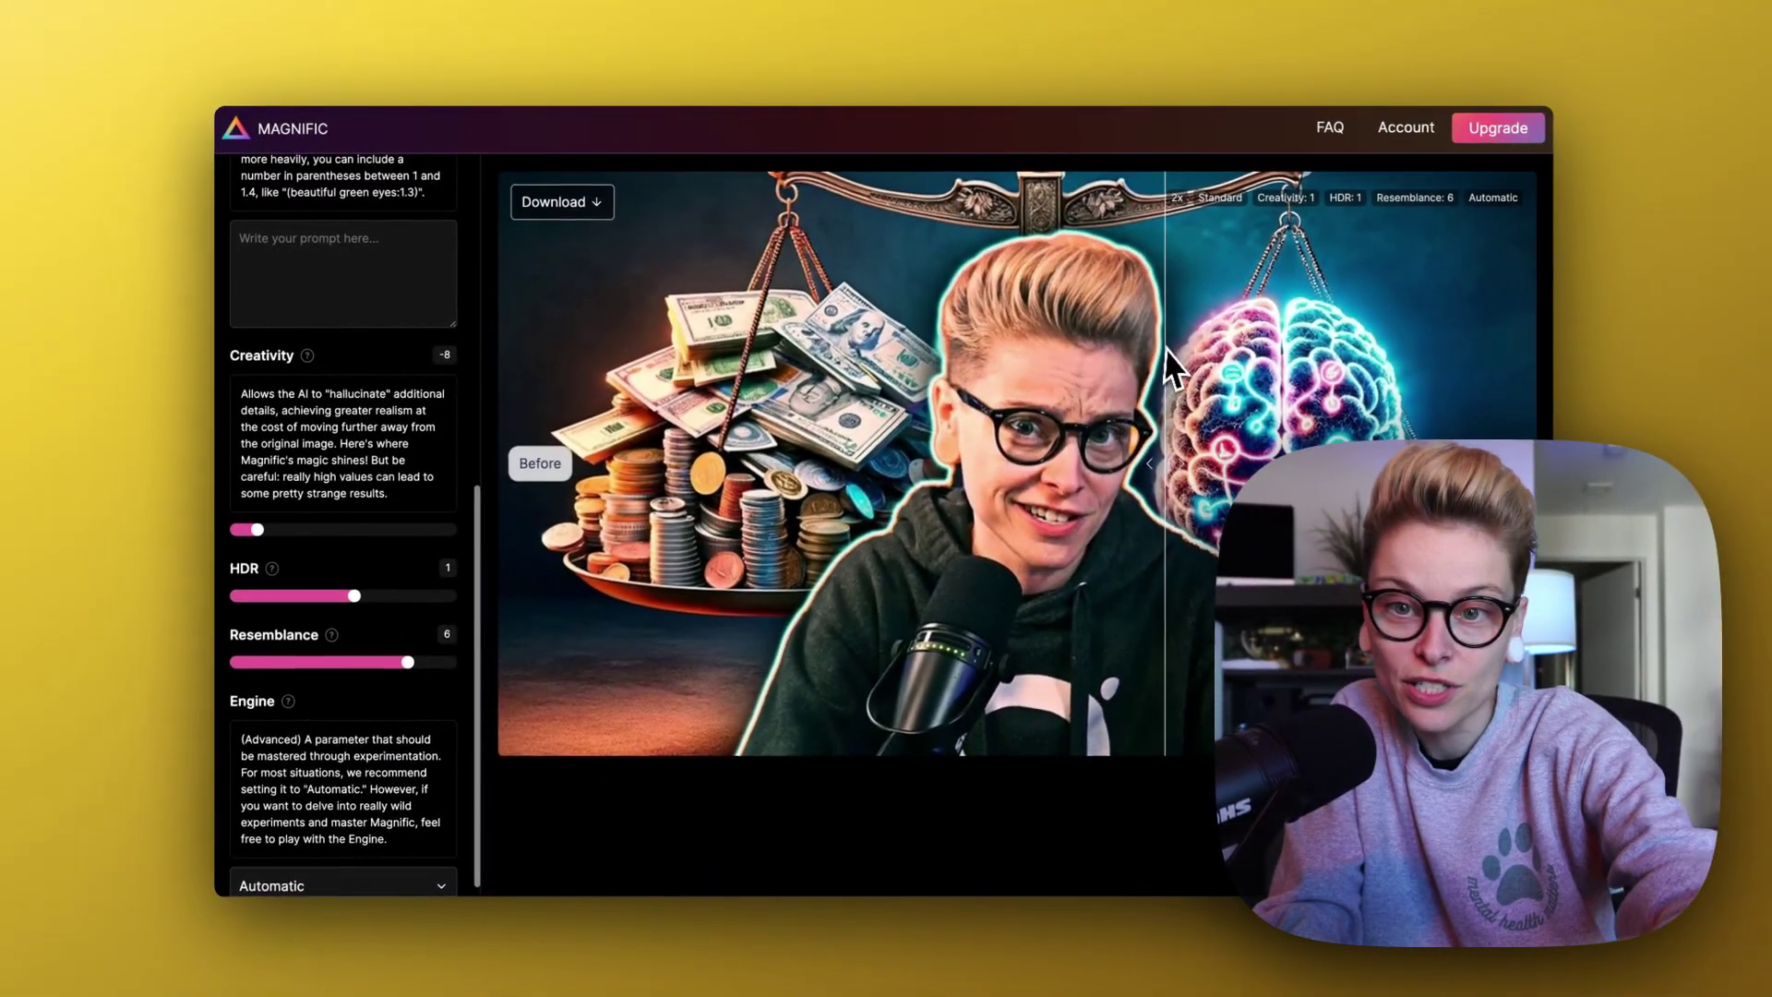
pyautogui.moveTo(1195, 351); pyautogui.dragTo(978, 252)
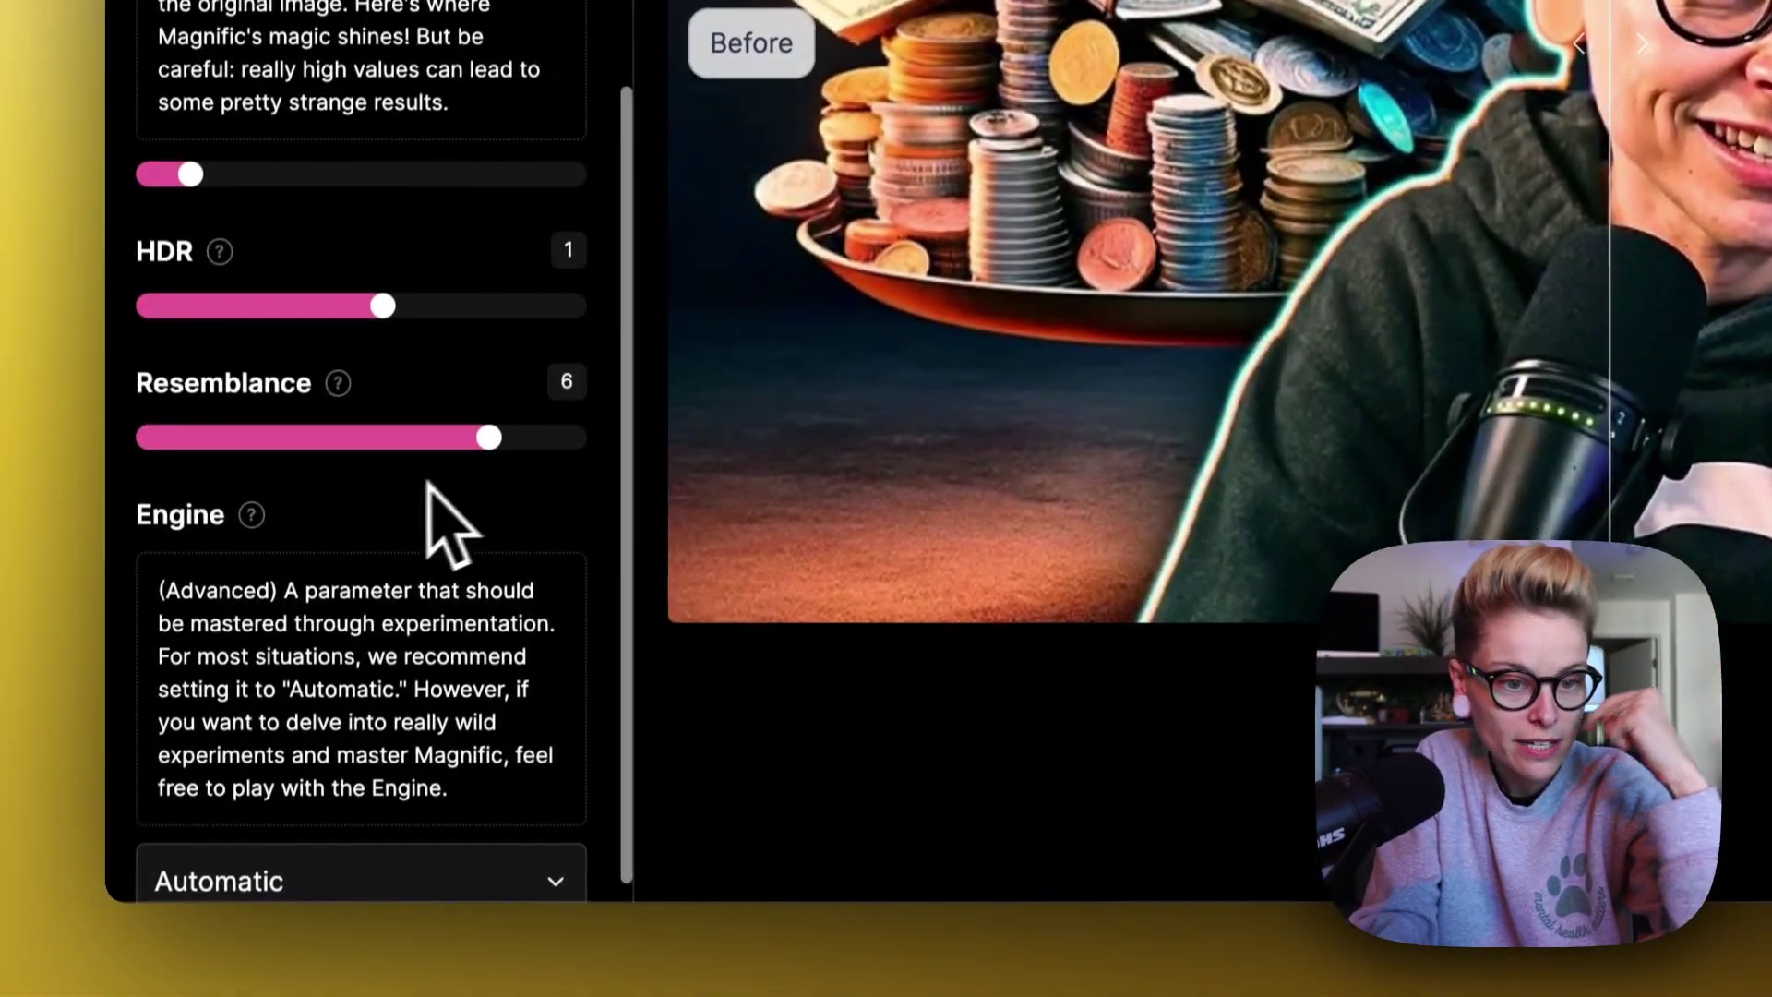
# Step: Lower Resemblance to 1, showing and hiding its help text
pyautogui.moveTo(511, 425); pyautogui.dragTo(428, 427)
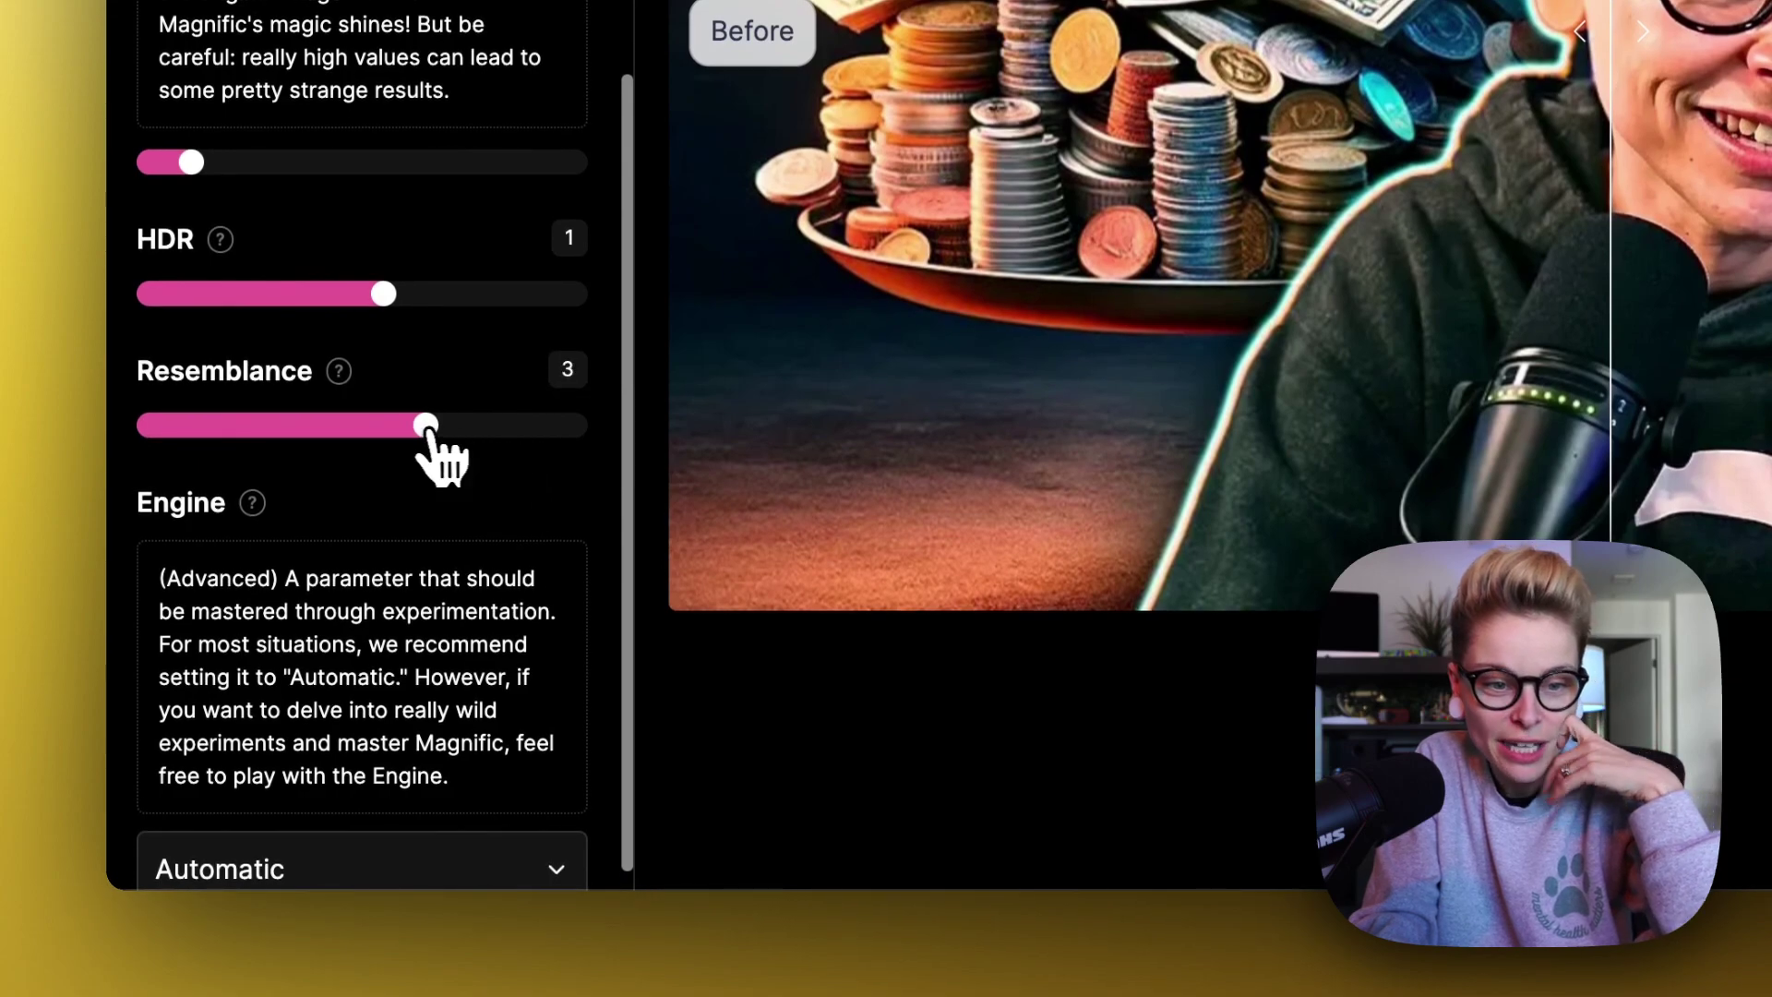
pyautogui.click(343, 373)
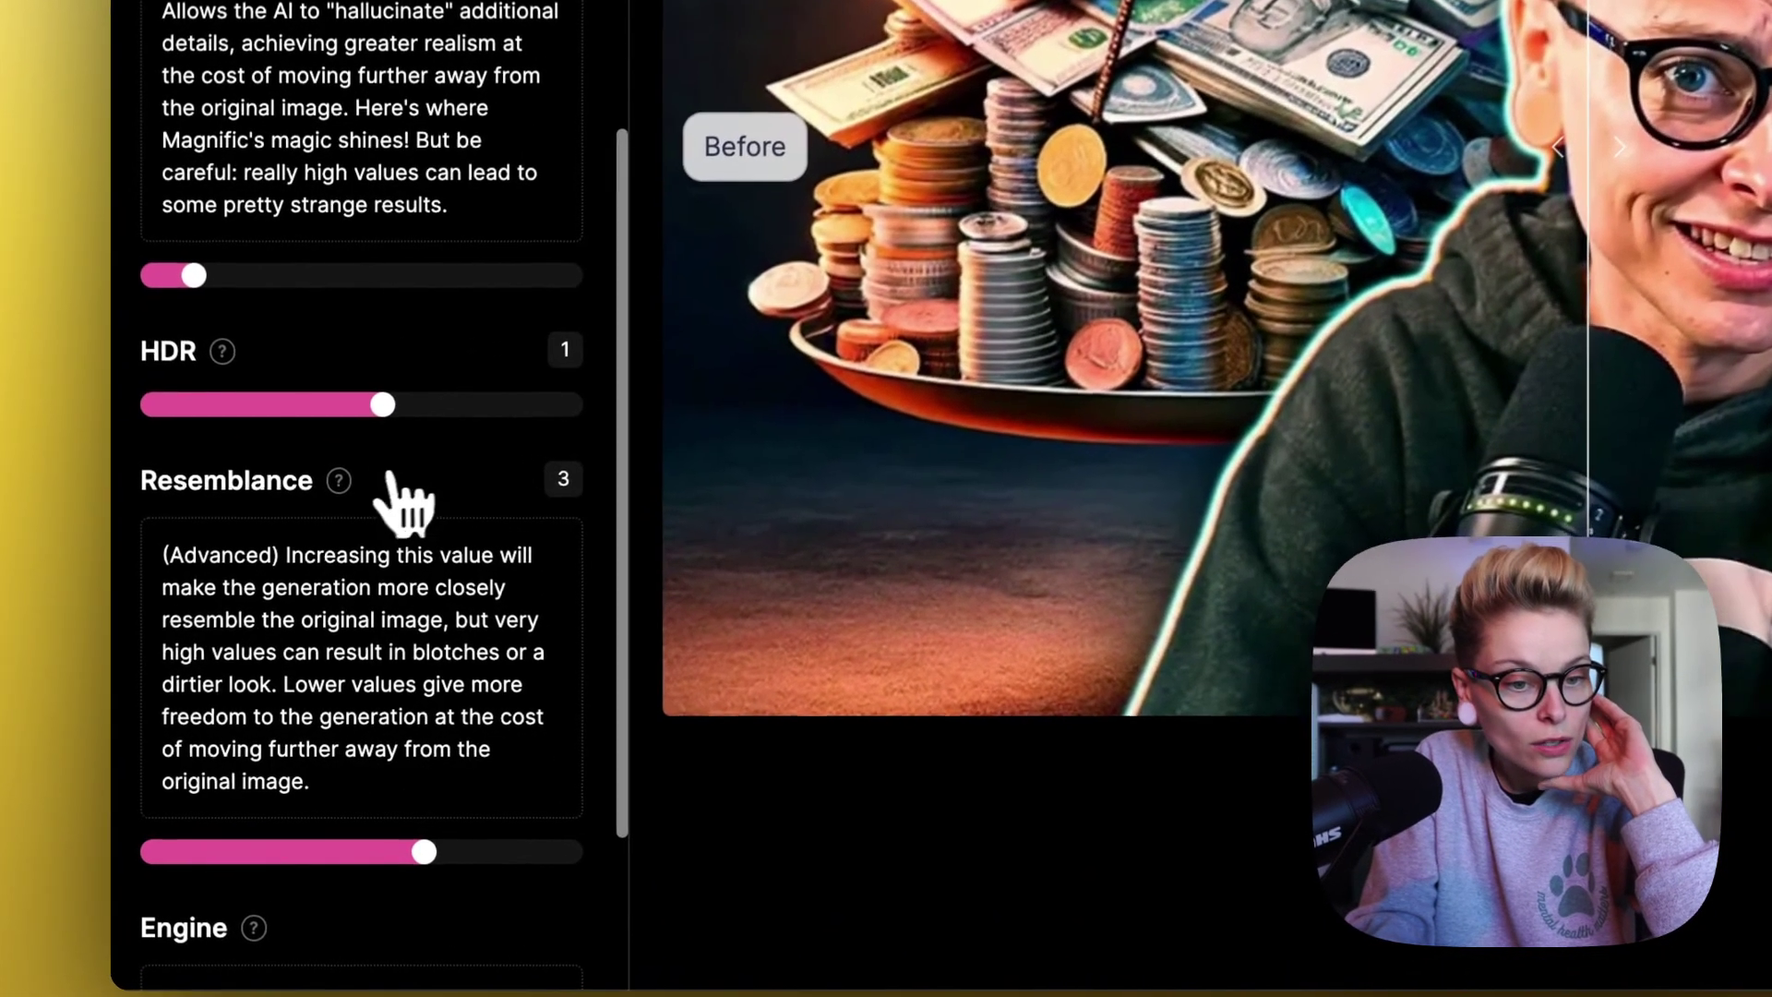
pyautogui.click(338, 631)
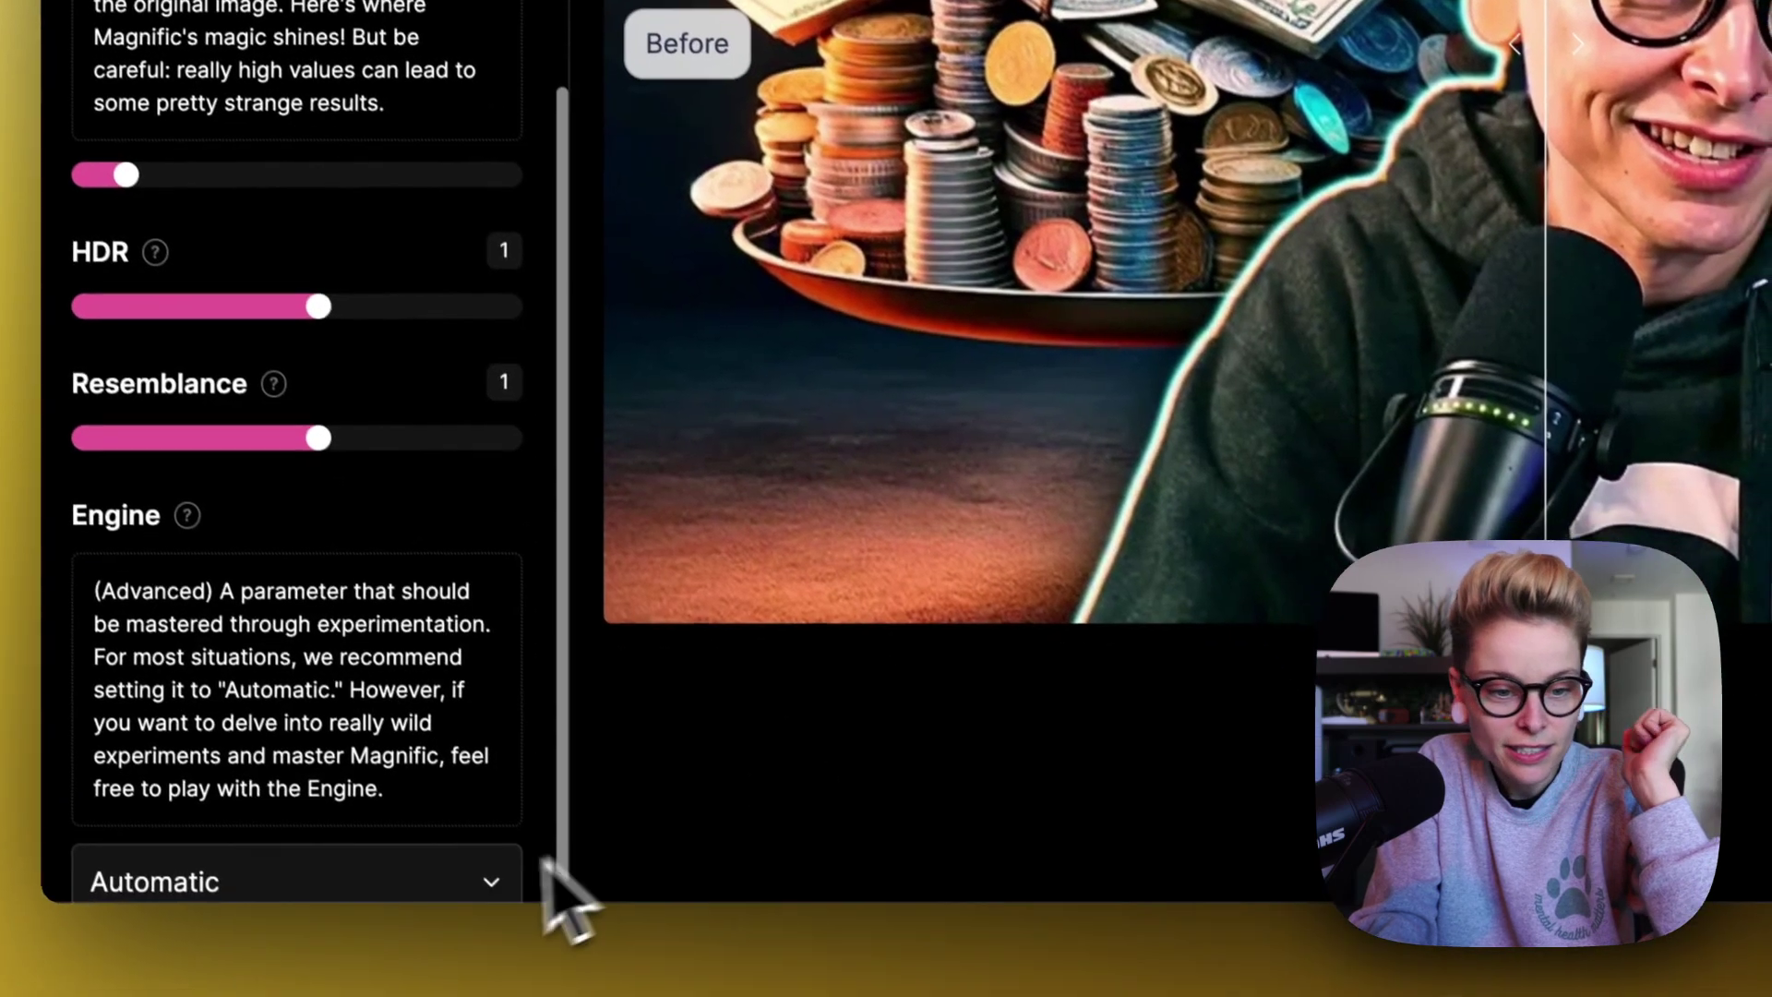
pyautogui.scroll(-3, 517, 831)
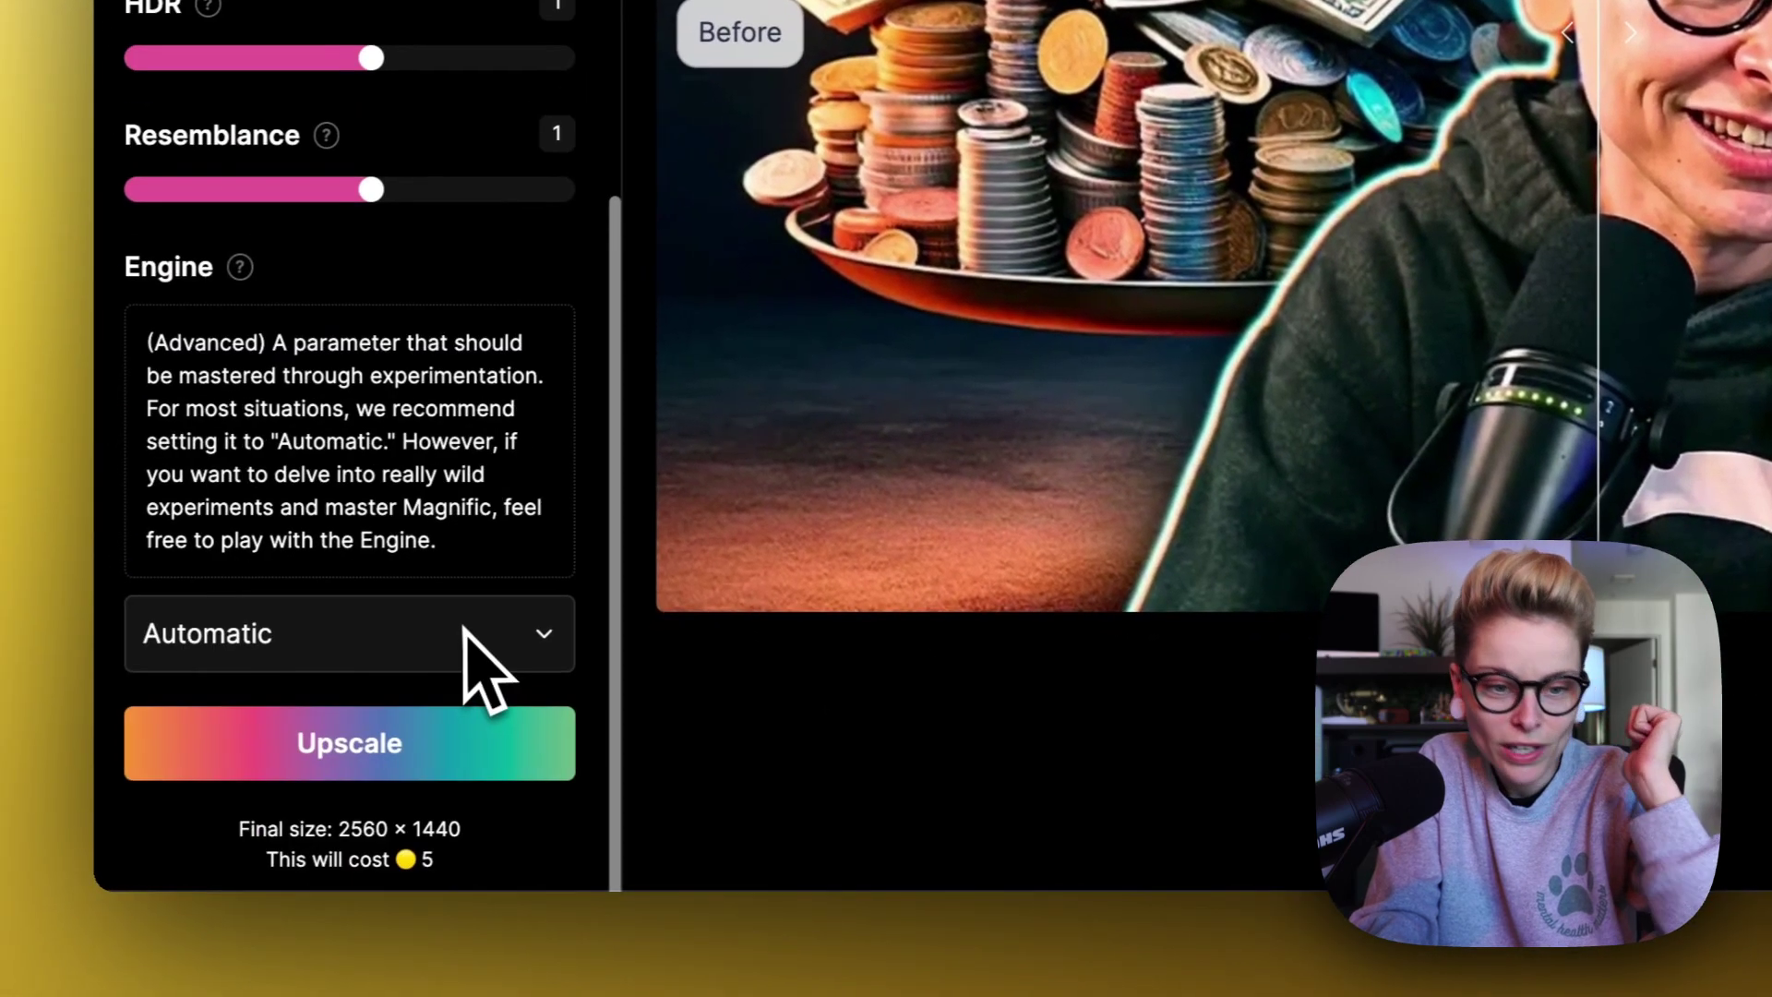
# Step: Upscale the money-and-brain scale image 2x and review the result above the earlier one
pyautogui.click(454, 753)
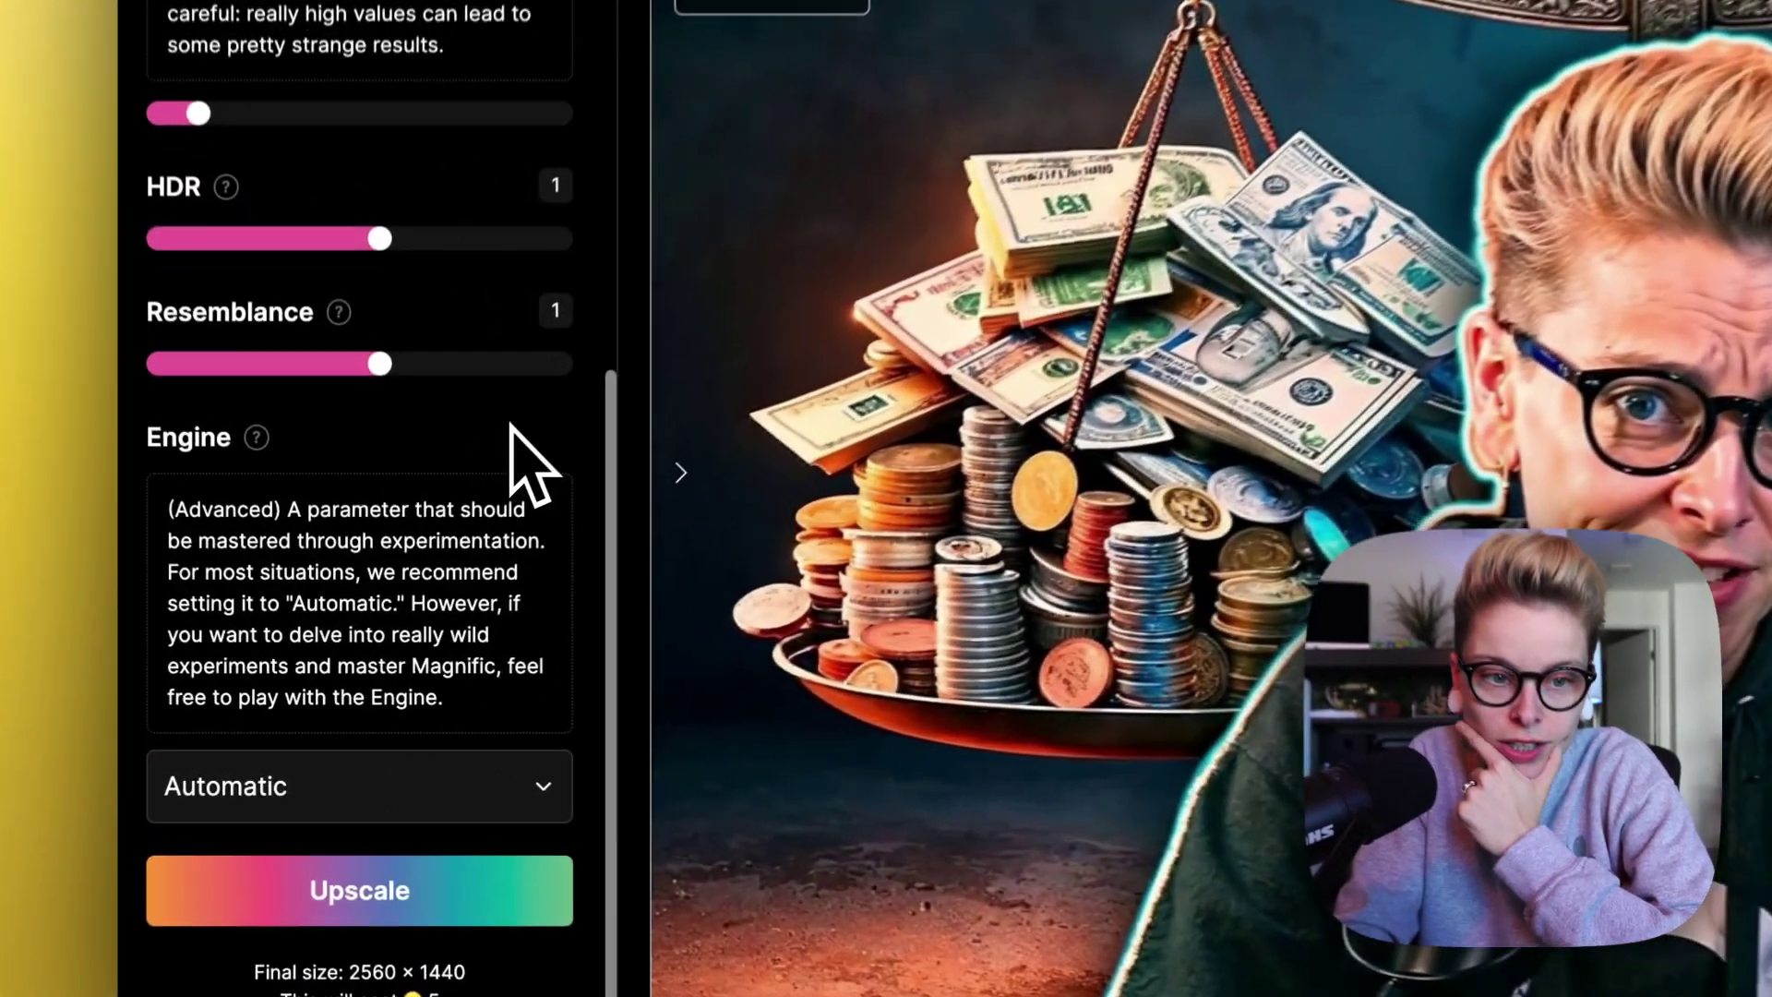
pyautogui.scroll(10, 434, 646)
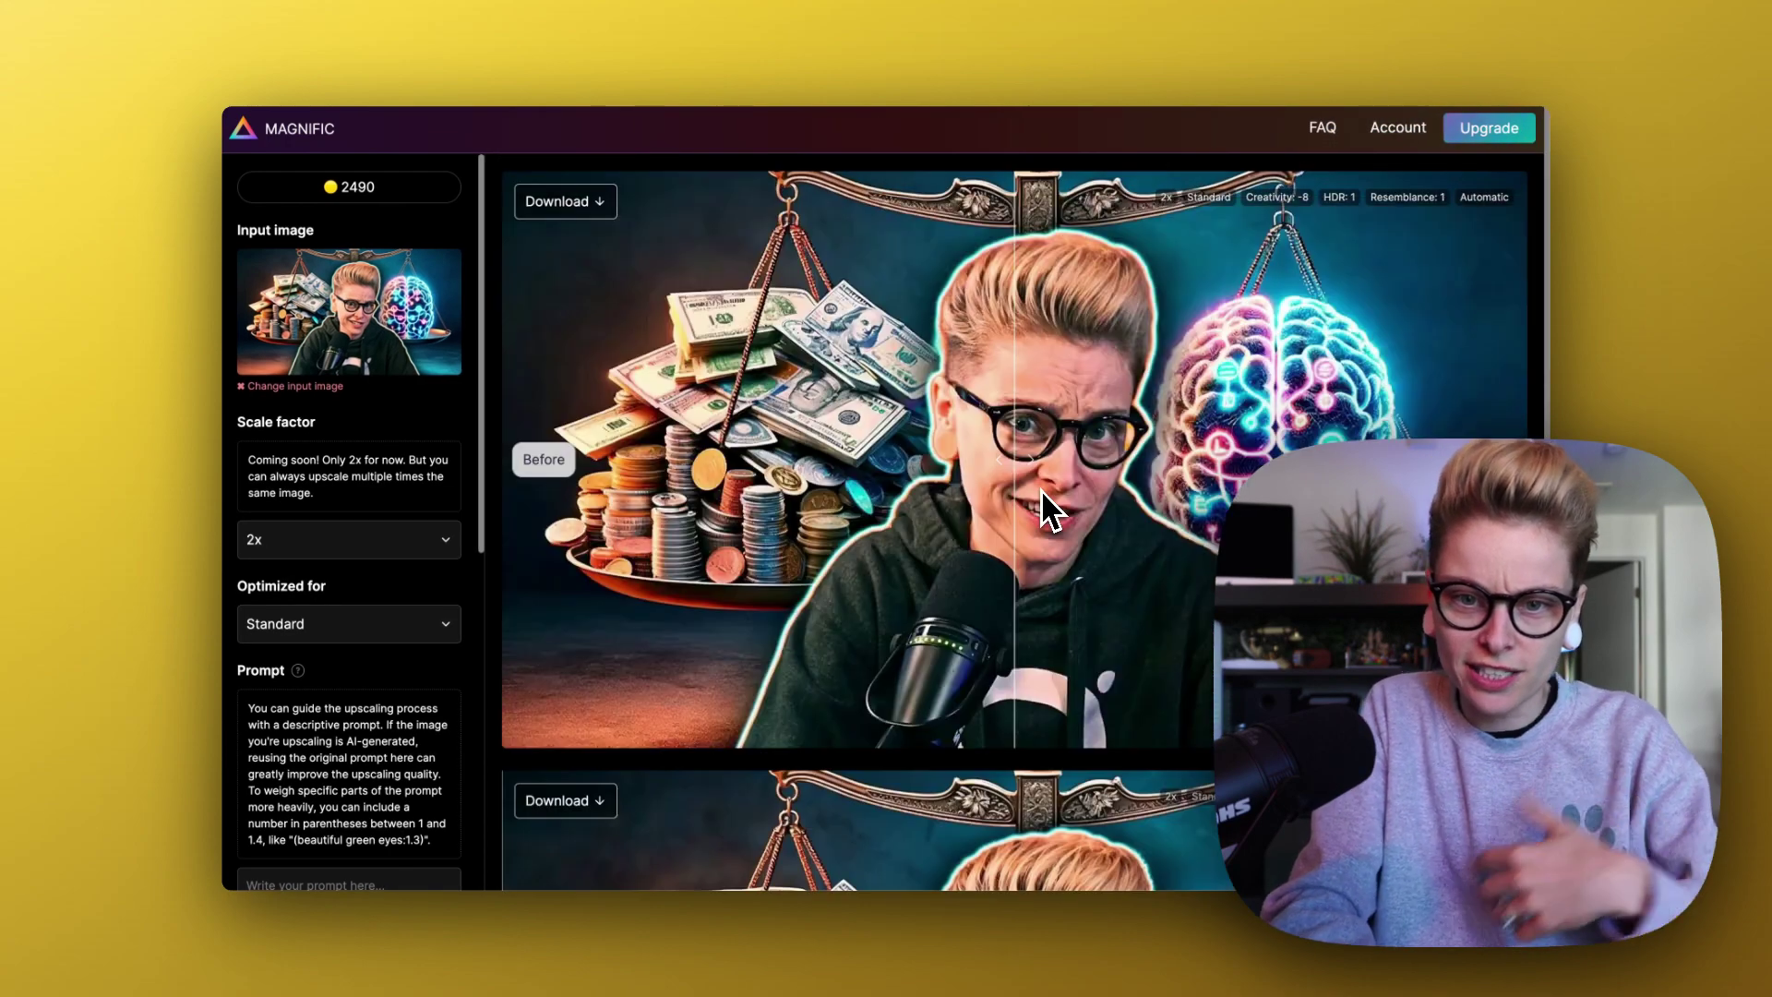
pyautogui.scroll(-3, 1043, 507)
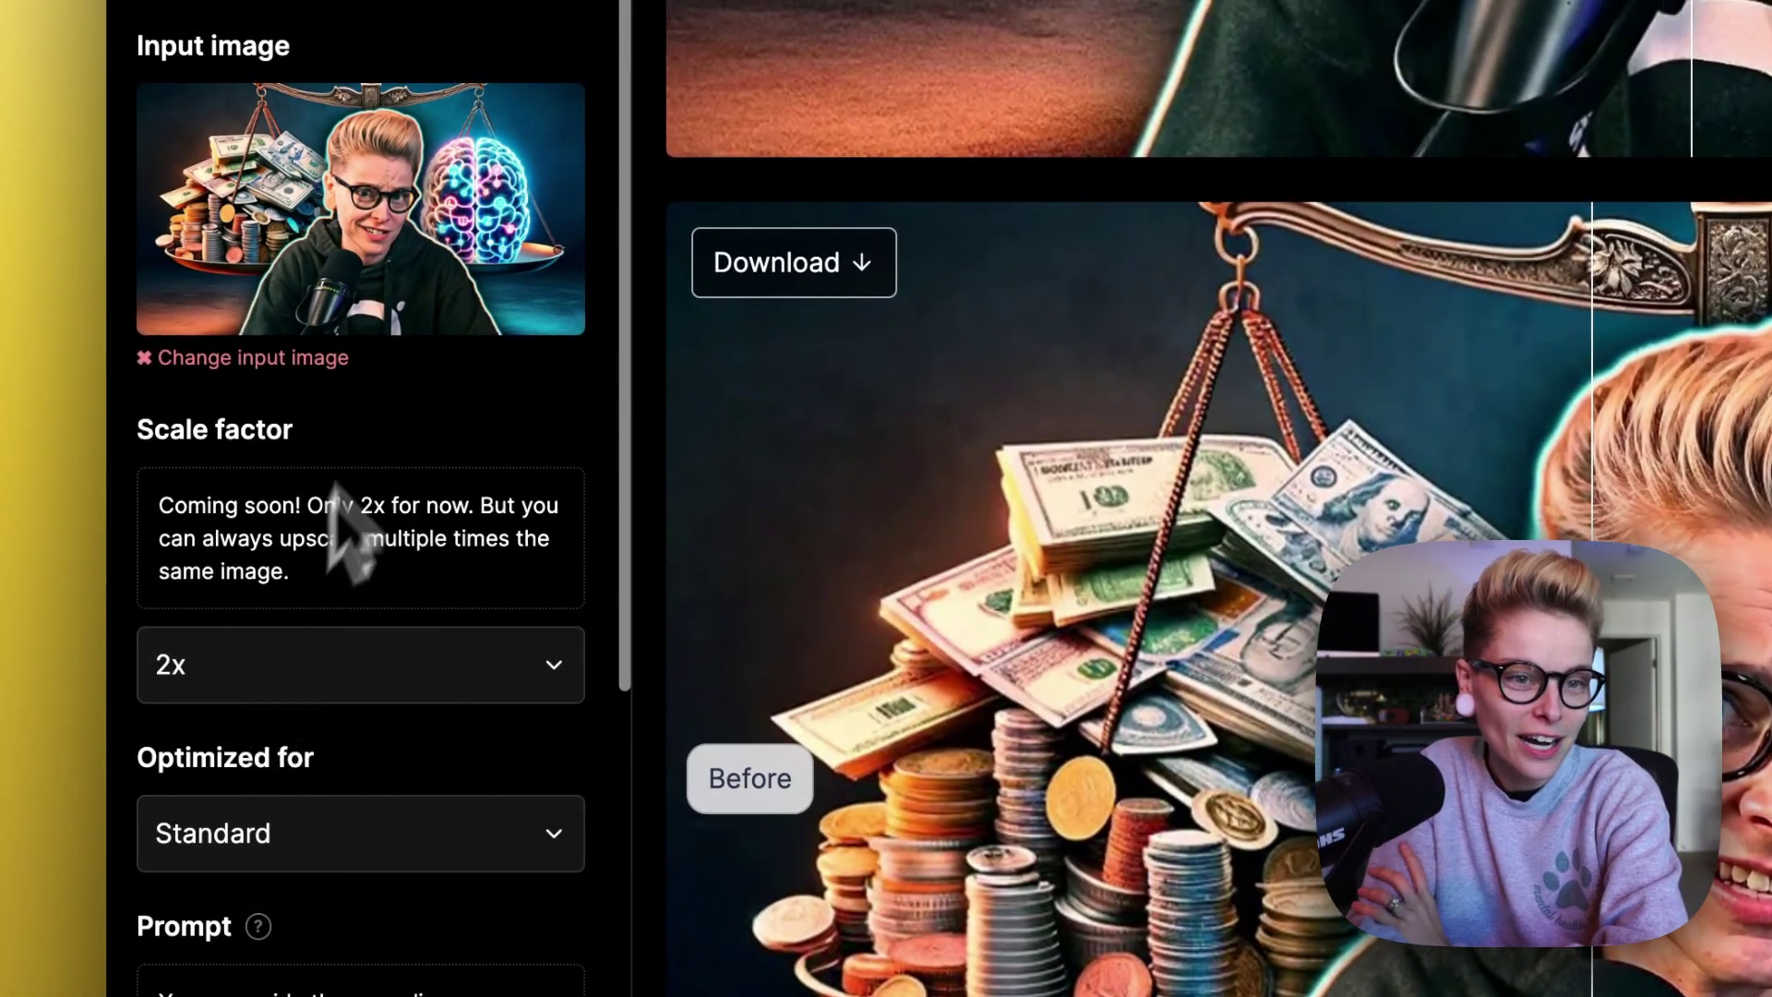
# Step: Replace the input image with charlie brown.jpeg, giving a 2048 × 1536 final size
pyautogui.click(325, 356)
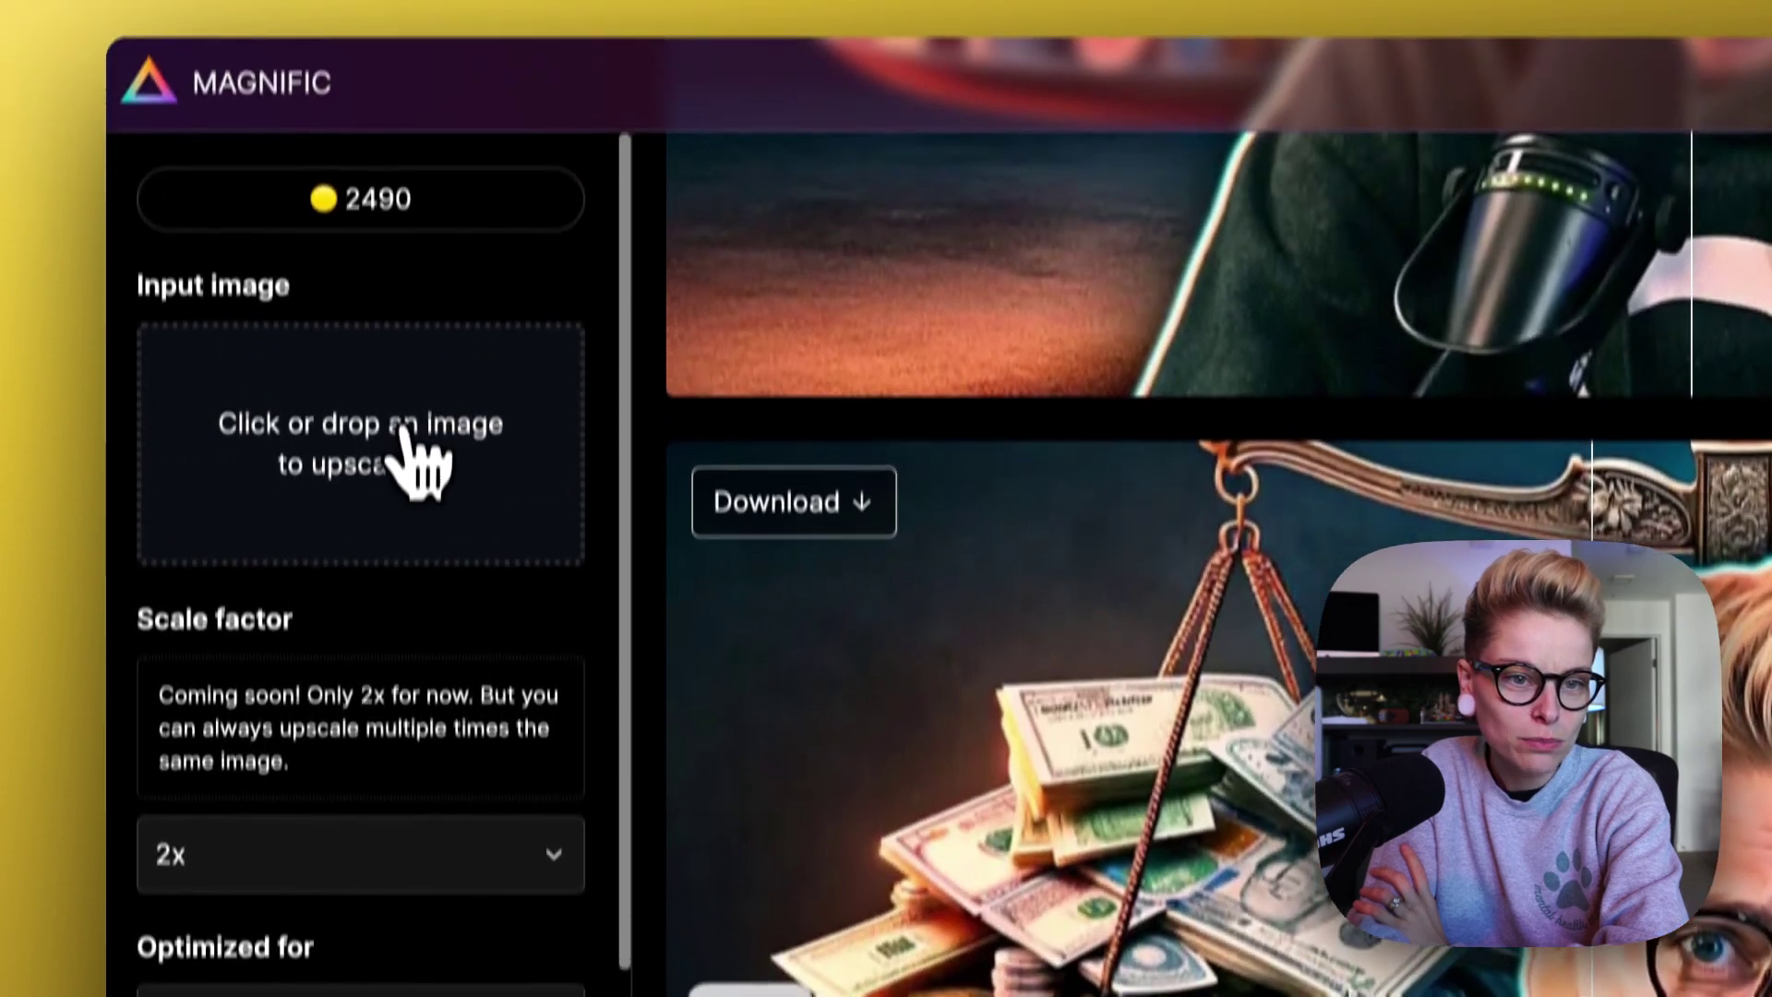
pyautogui.click(415, 222)
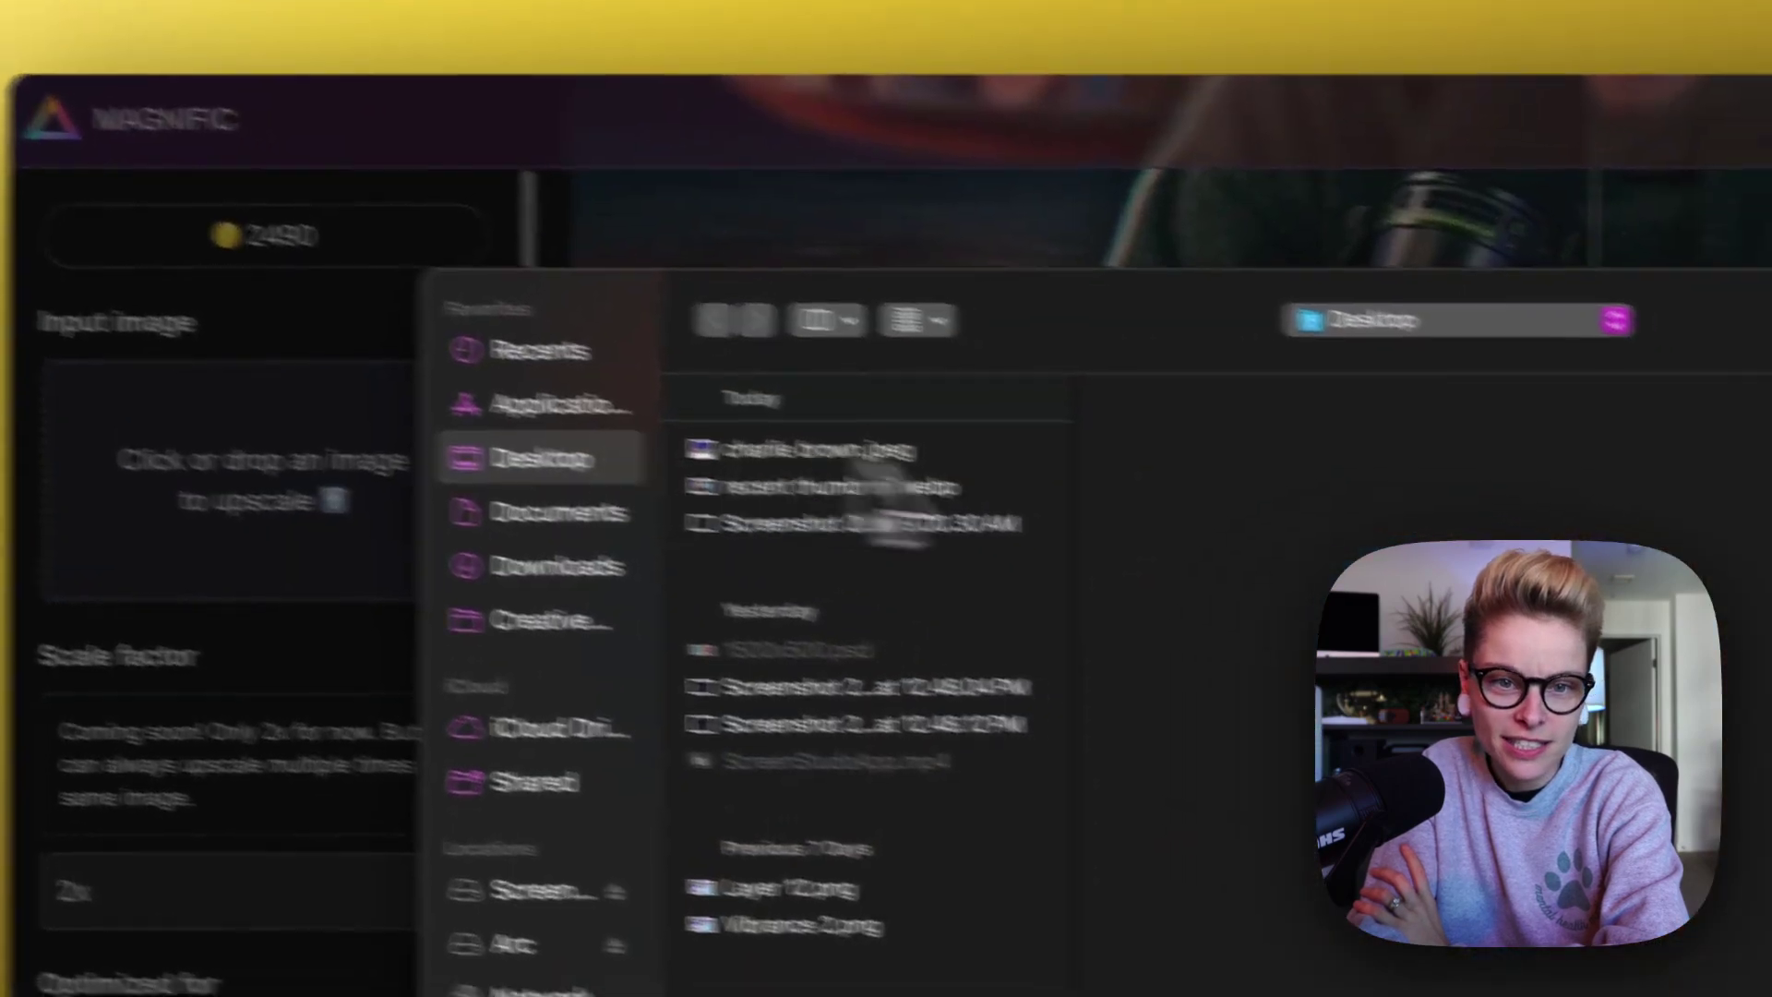
pyautogui.click(571, 391)
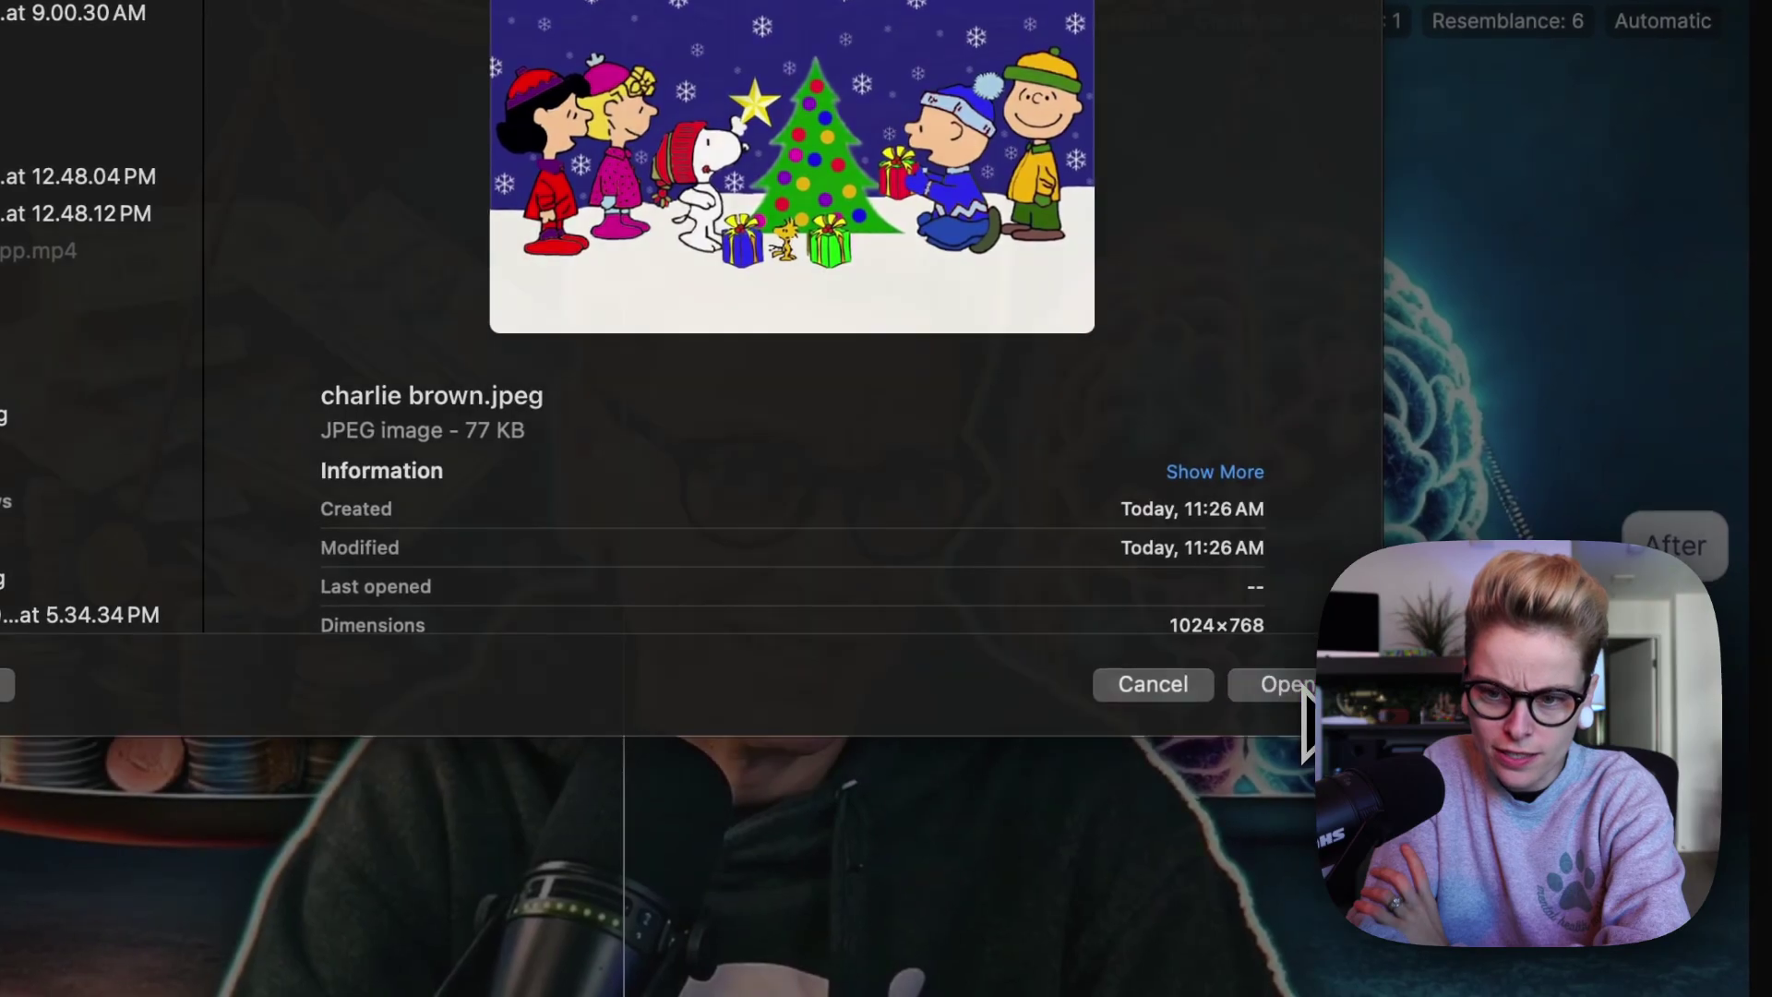
pyautogui.click(1297, 723)
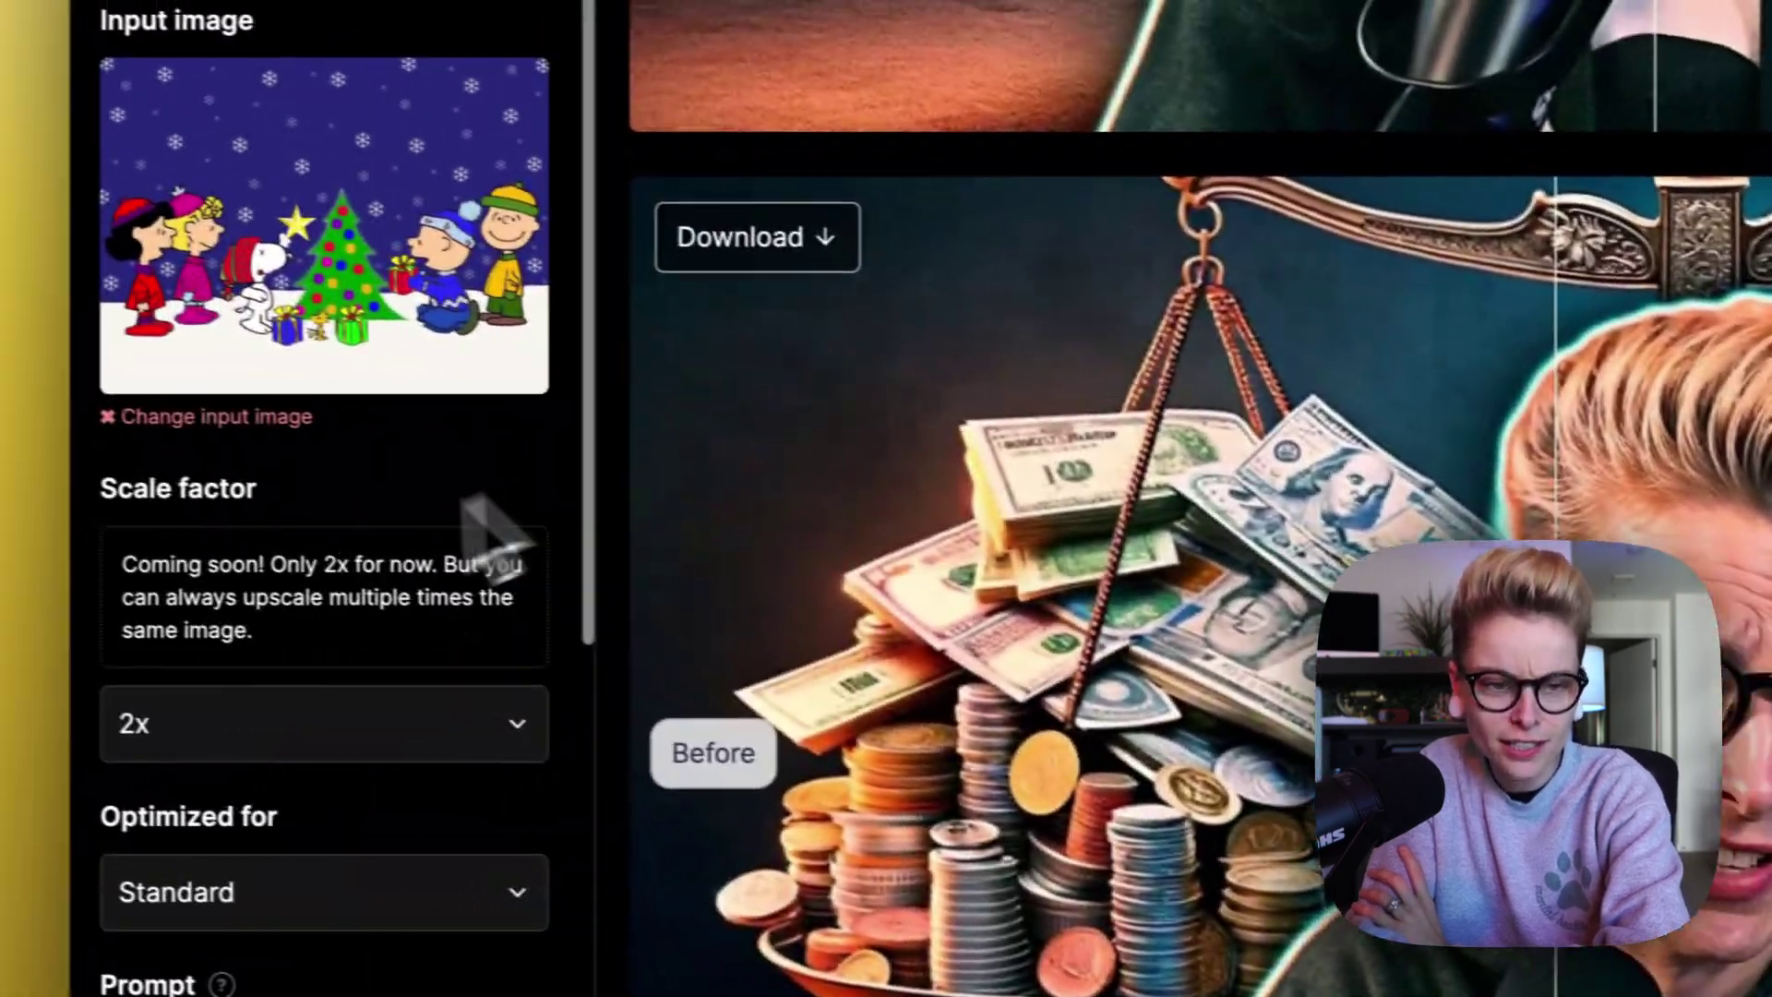
pyautogui.scroll(-5, 415, 572)
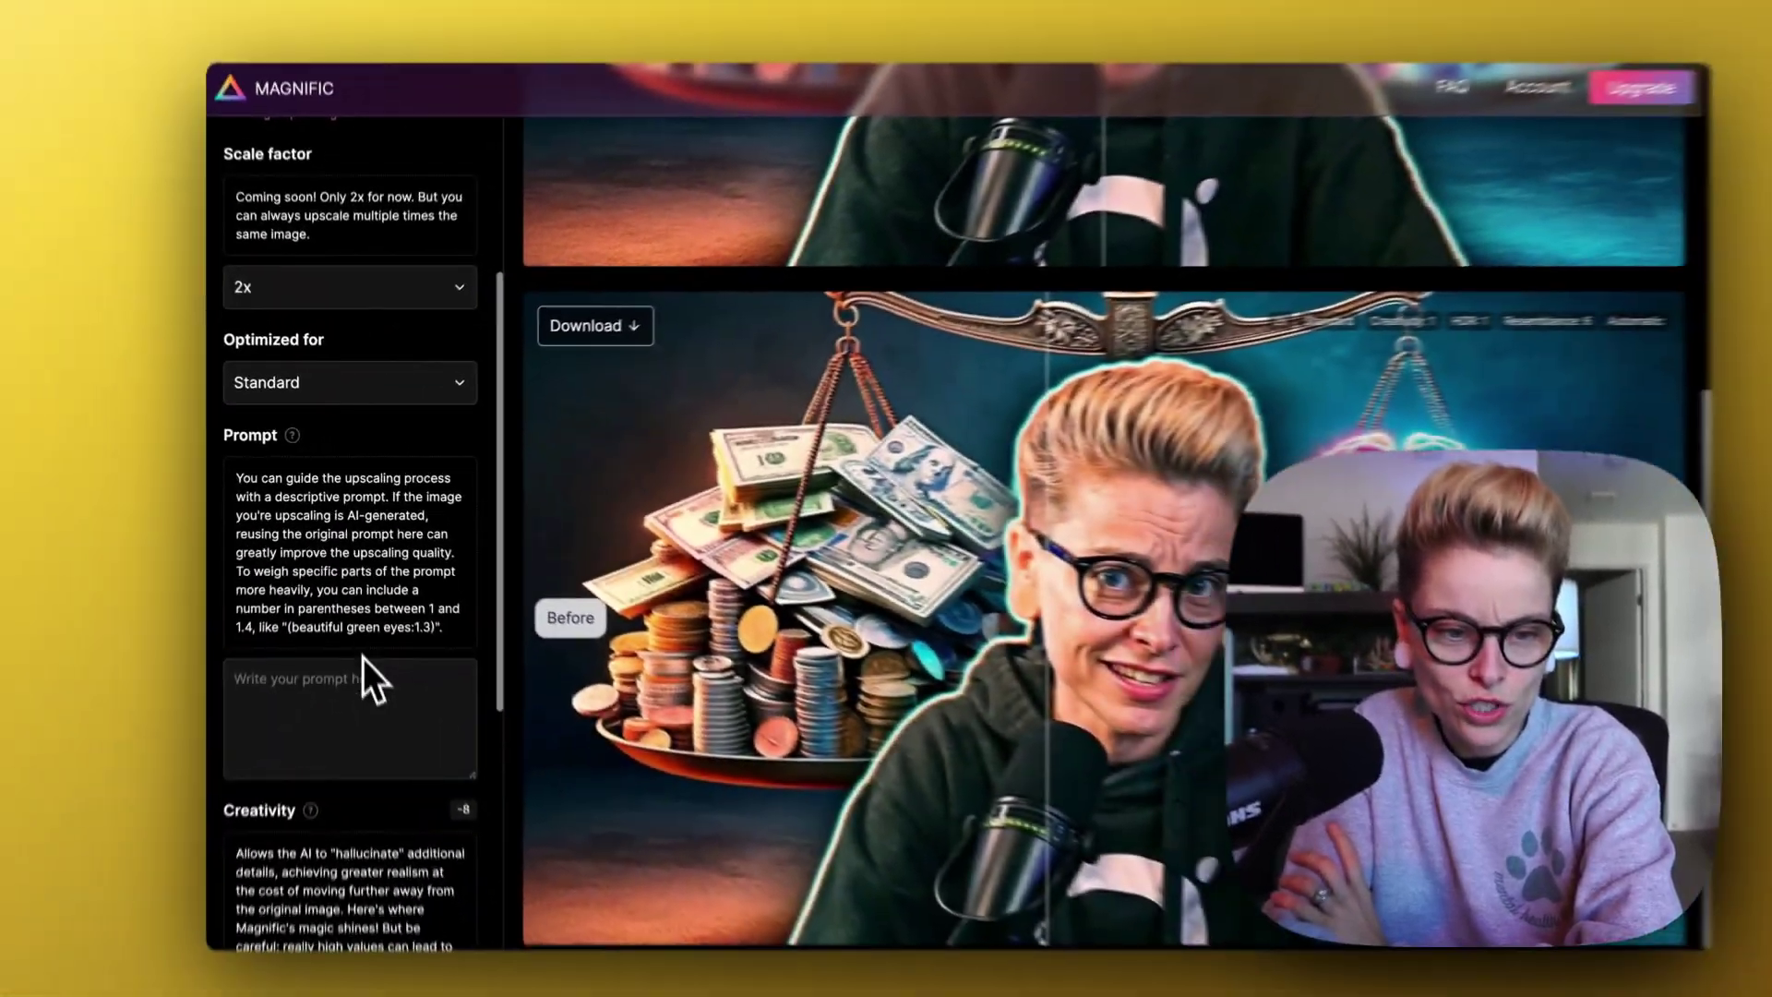
pyautogui.scroll(-6, 362, 657)
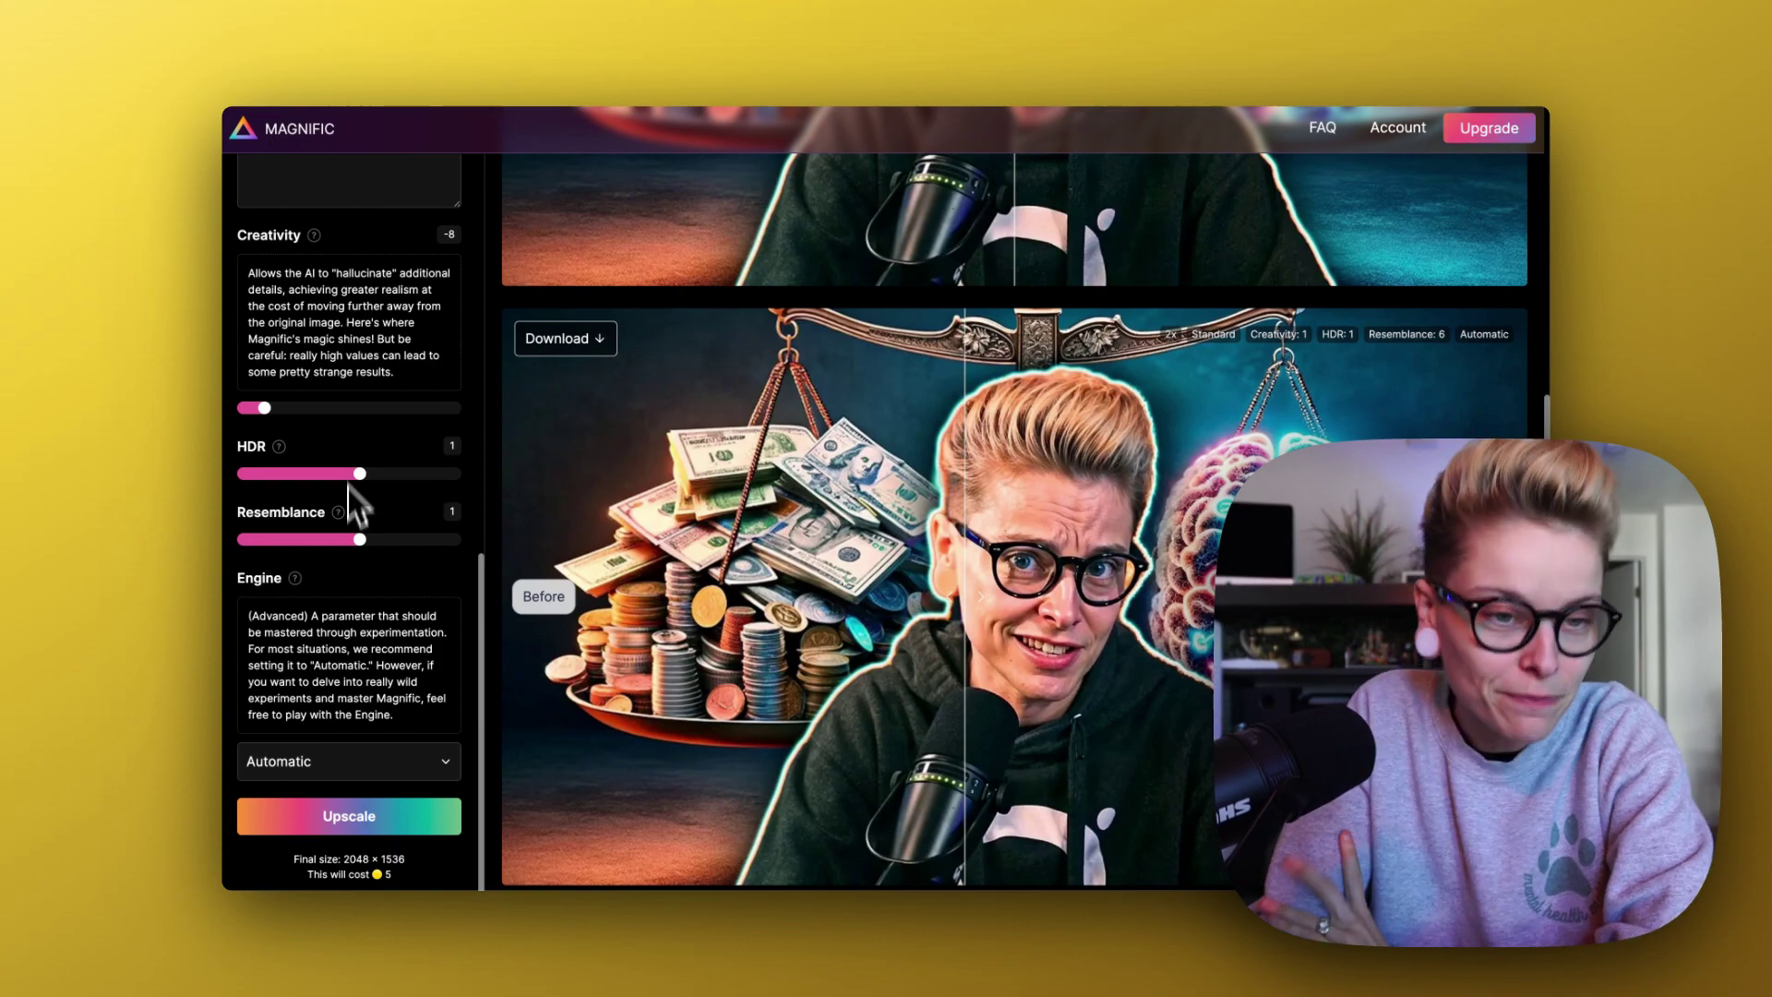
pyautogui.scroll(5, 310, 417)
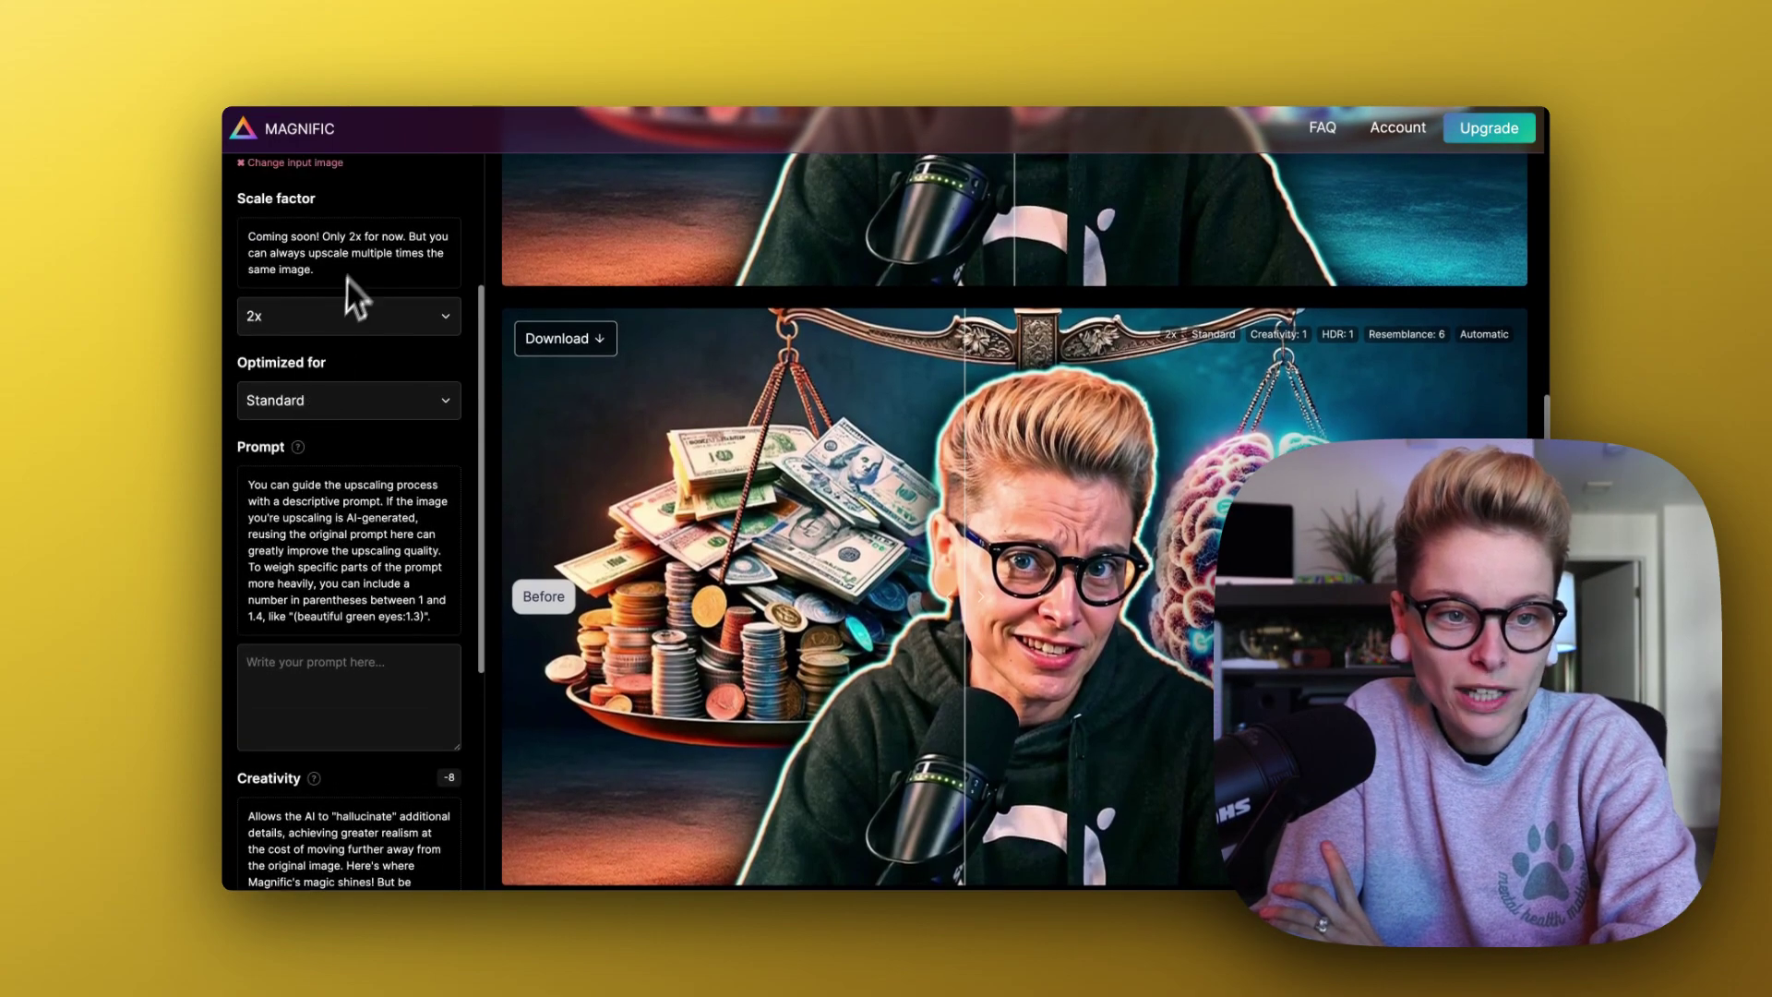
pyautogui.scroll(-6, 351, 268)
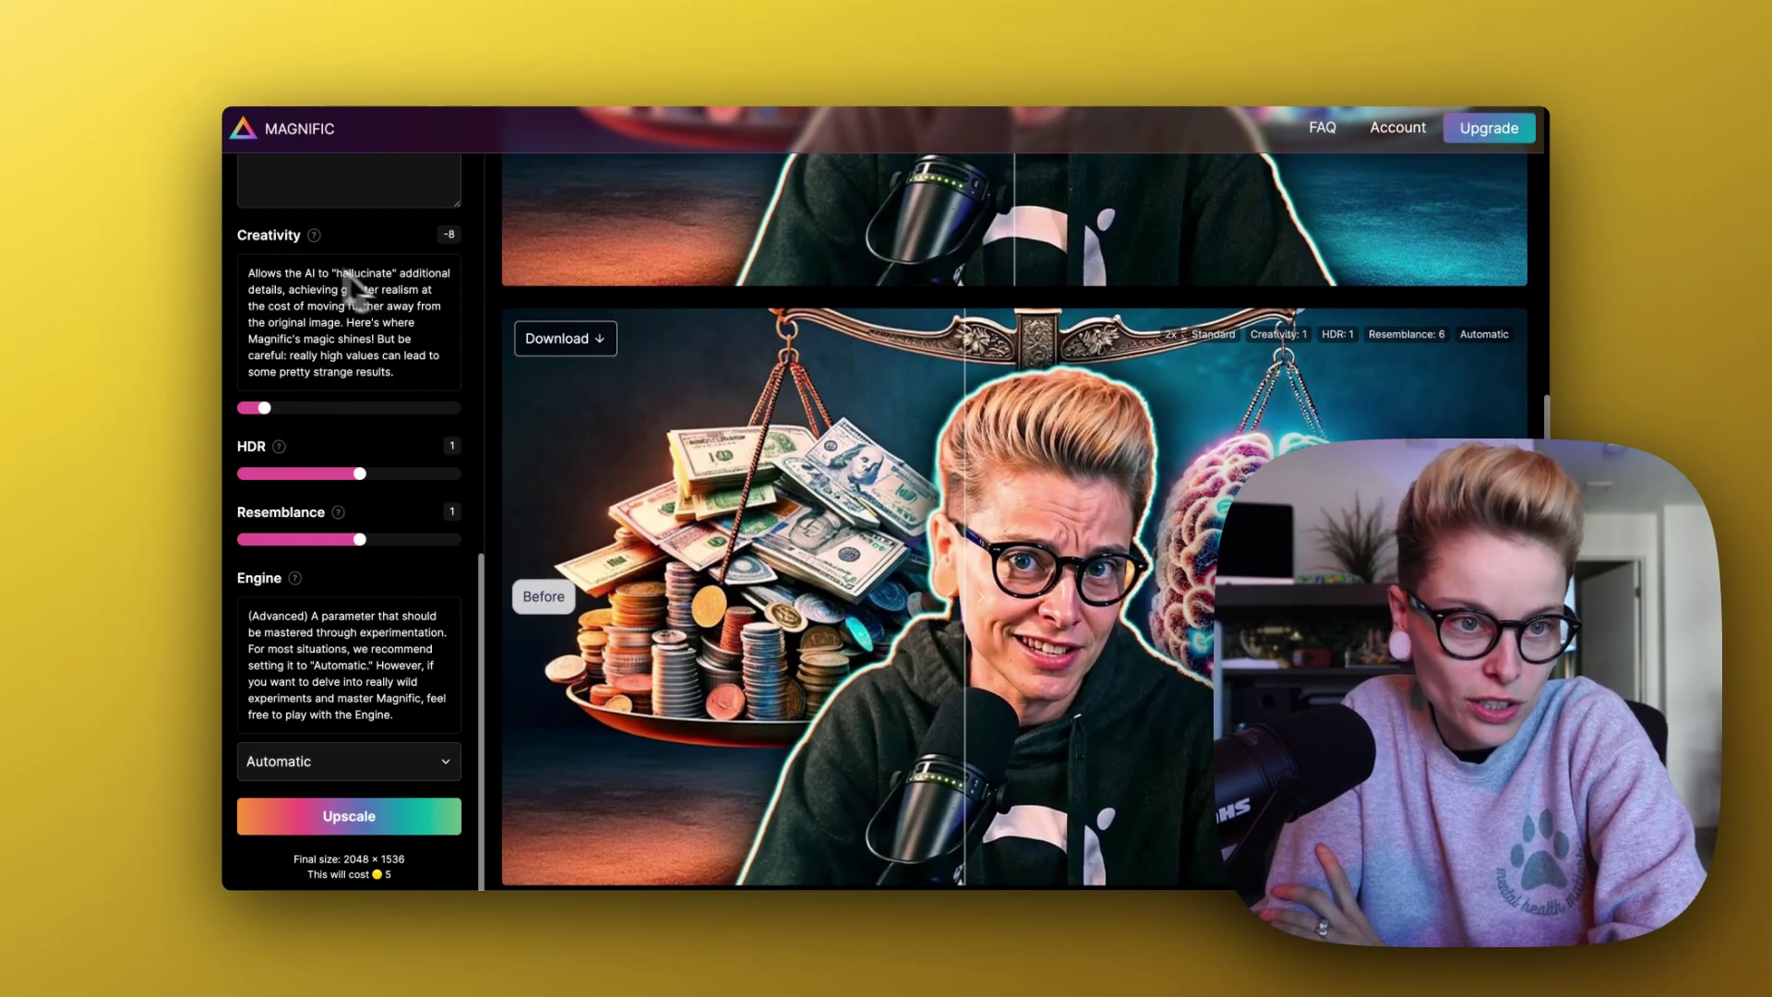
pyautogui.scroll(2, 353, 292)
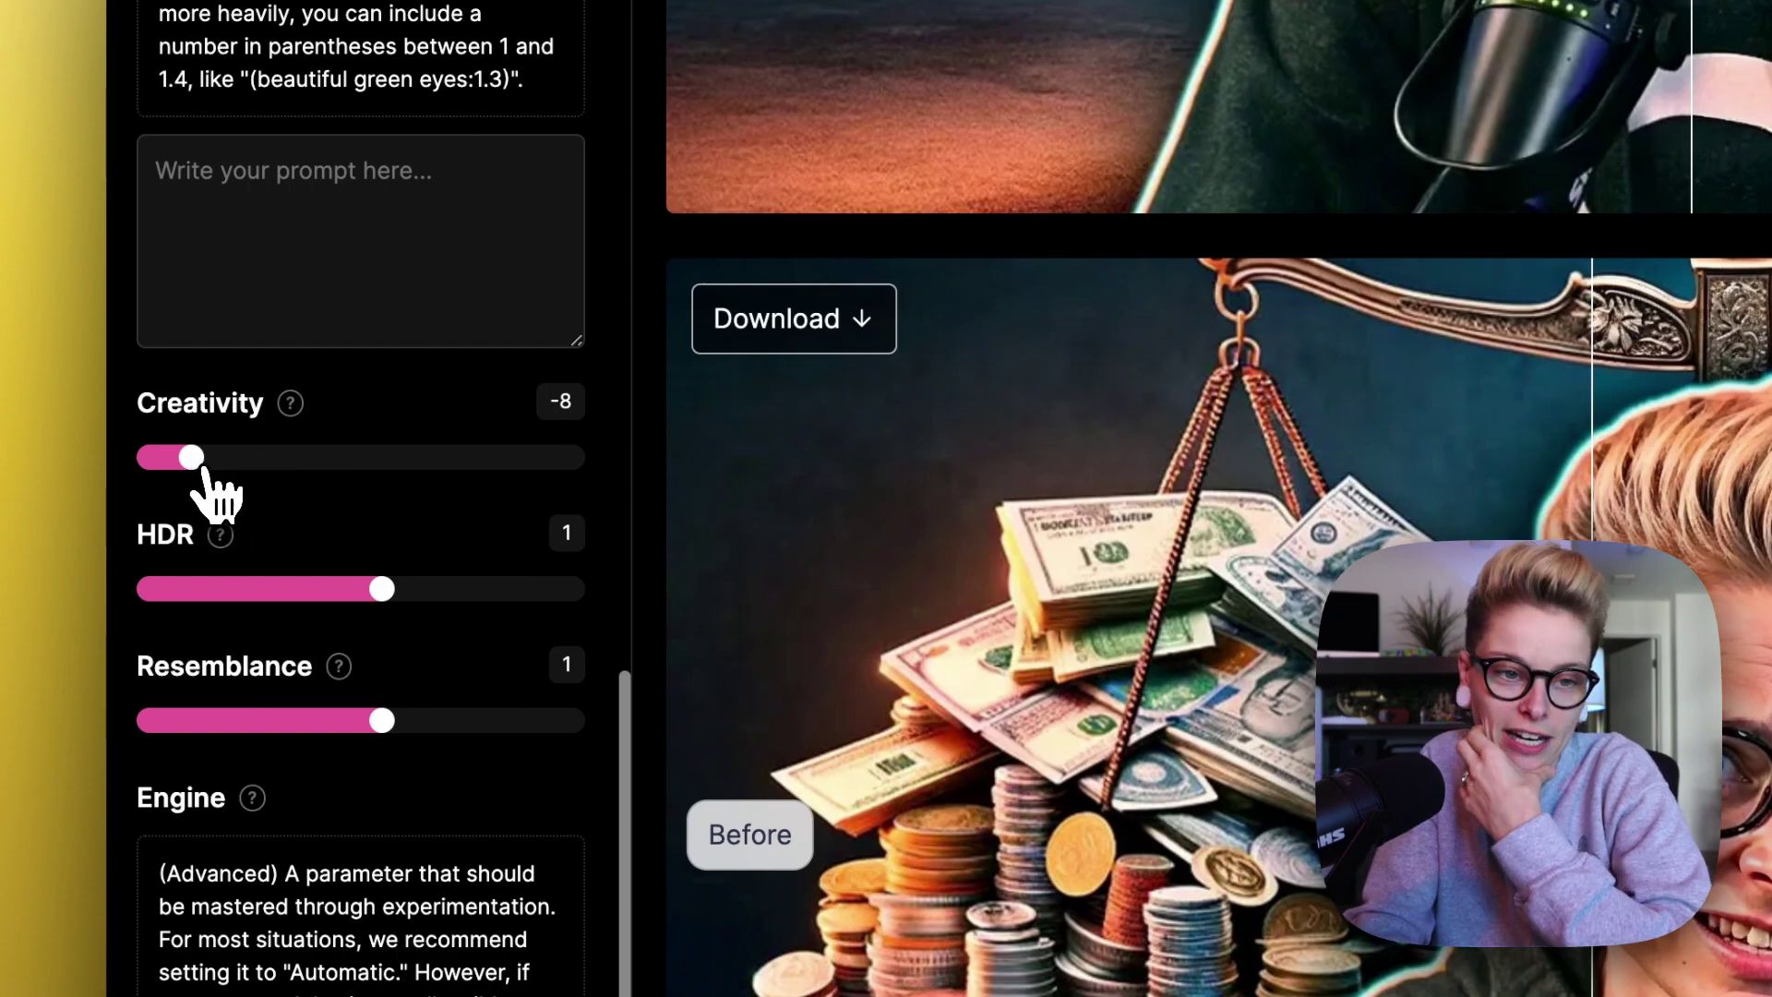
# Step: Set Creativity -10, HDR 10 and Resemblance -6, then start the Christmas picture upscale
pyautogui.moveTo(203, 468); pyautogui.dragTo(160, 469)
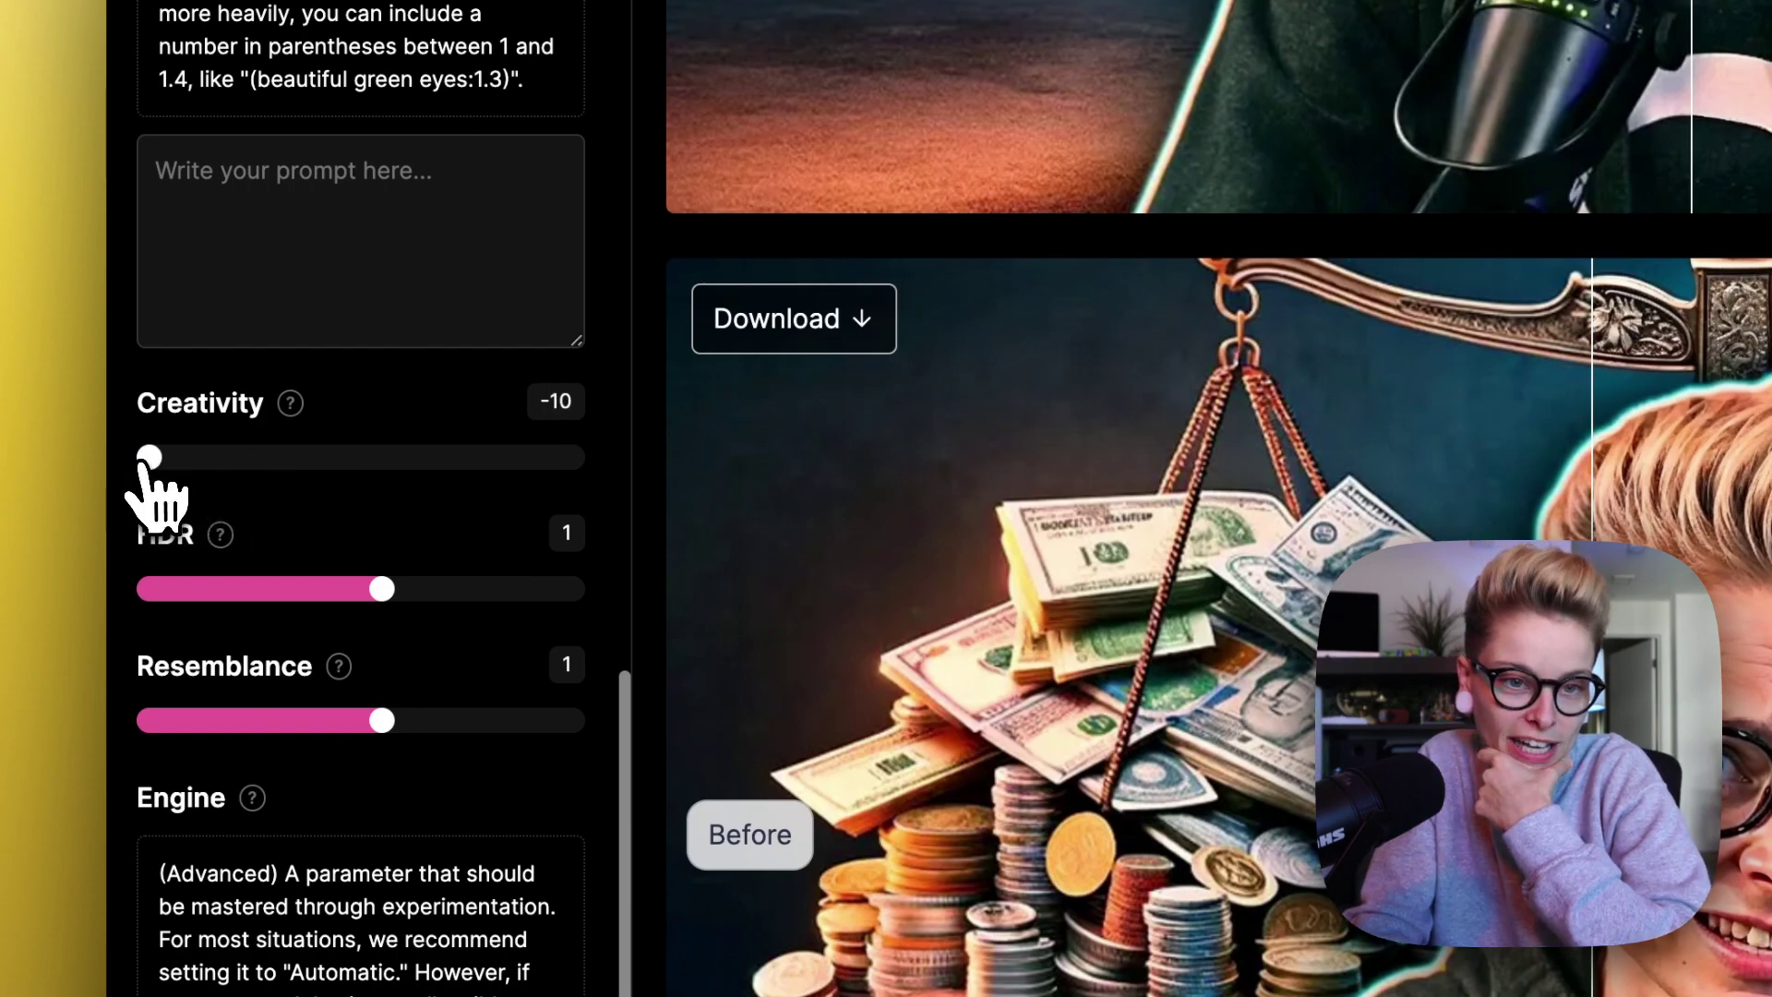
pyautogui.click(497, 592)
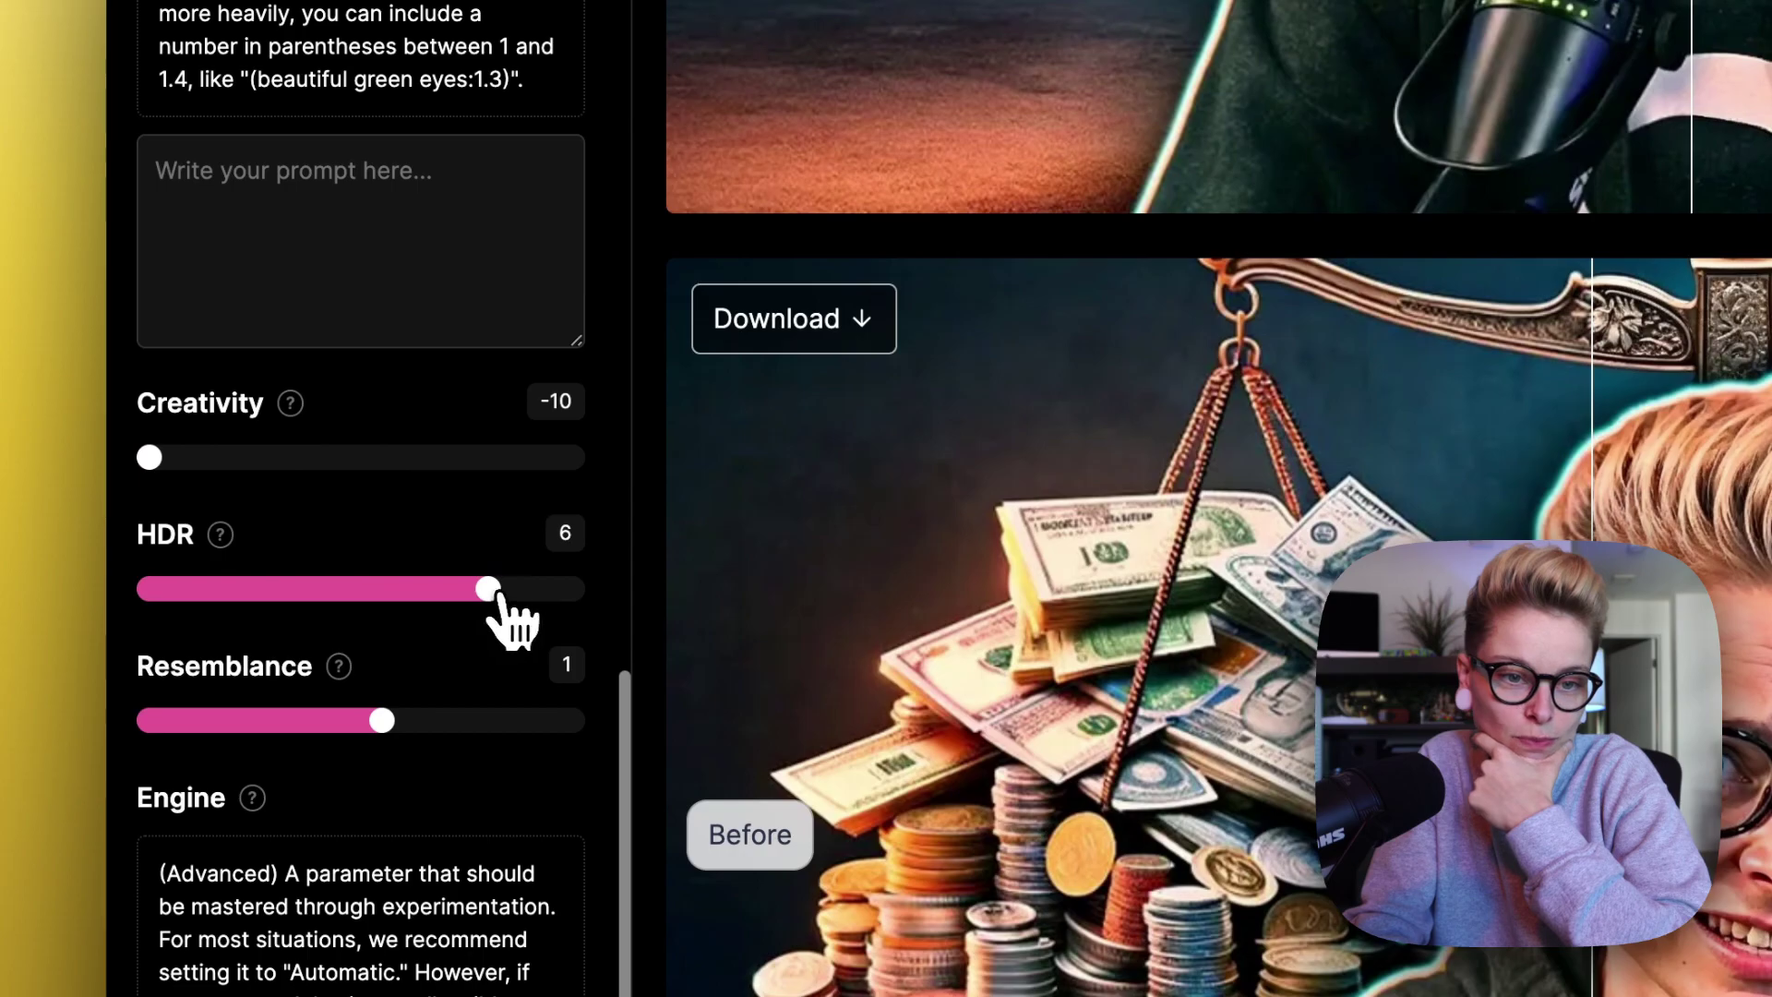
pyautogui.moveTo(381, 720); pyautogui.dragTo(208, 725)
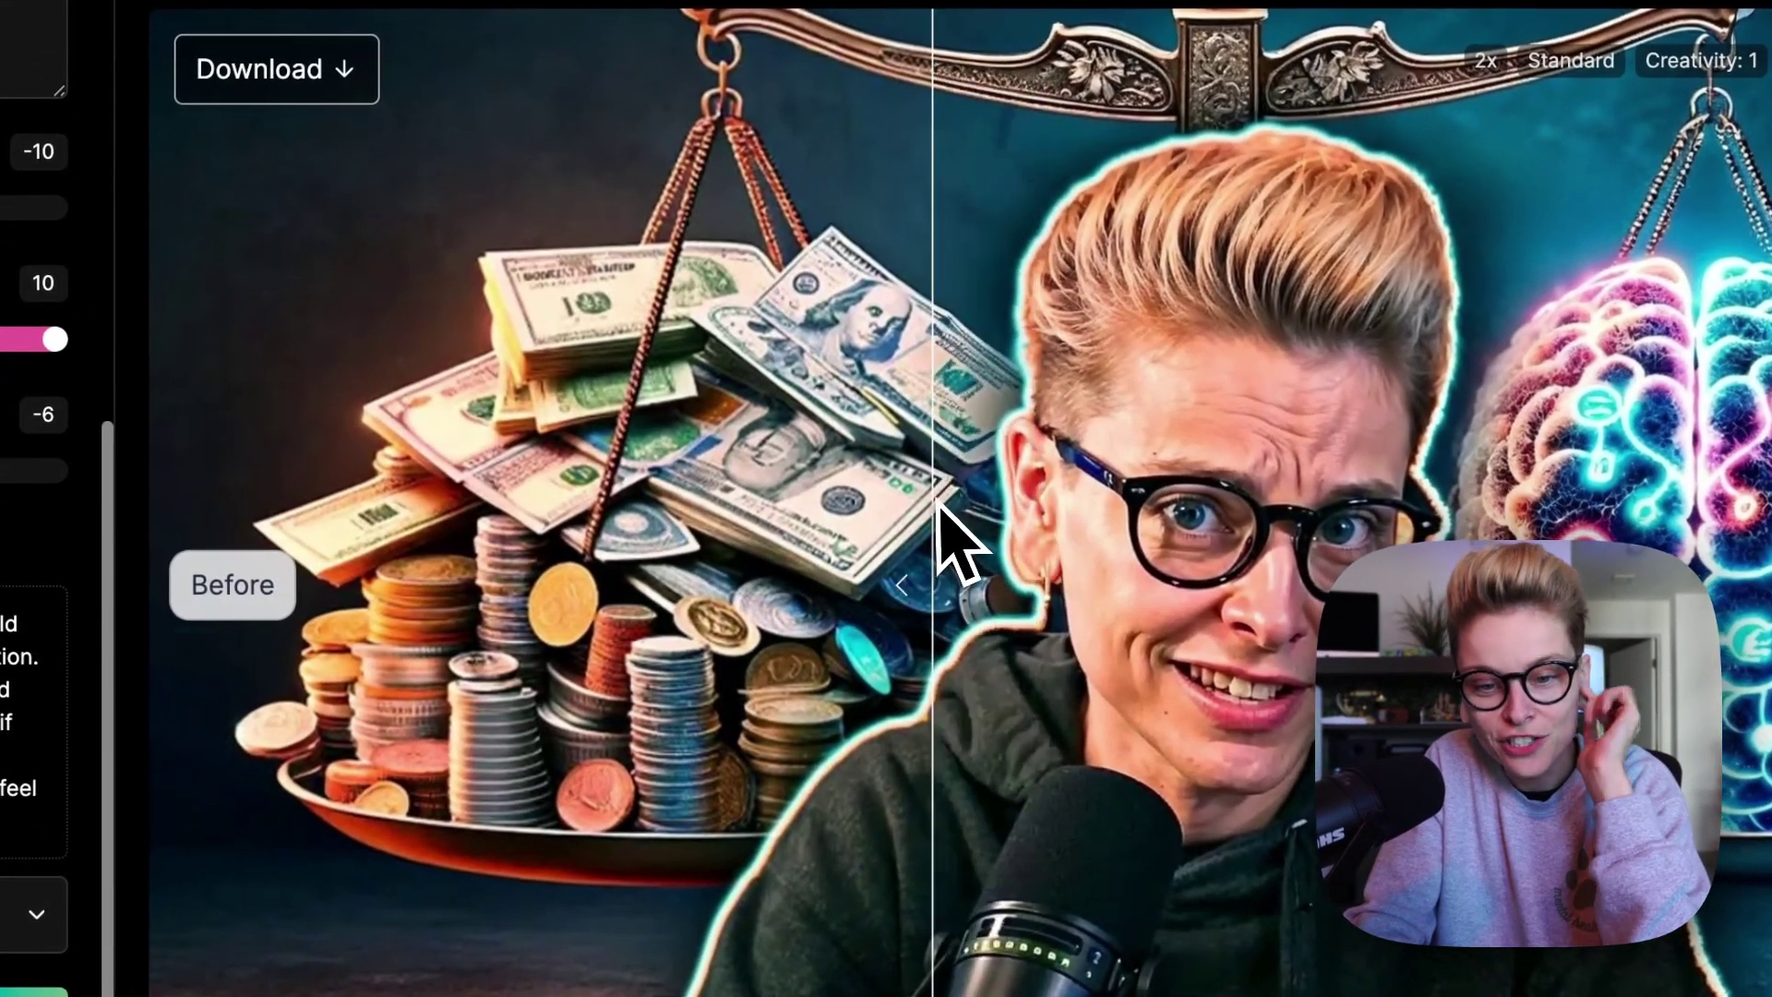
pyautogui.moveTo(941, 503)
pyautogui.mouseDown()
pyautogui.moveTo(1187, 514)
pyautogui.moveTo(889, 521)
pyautogui.moveTo(950, 534)
pyautogui.mouseUp()
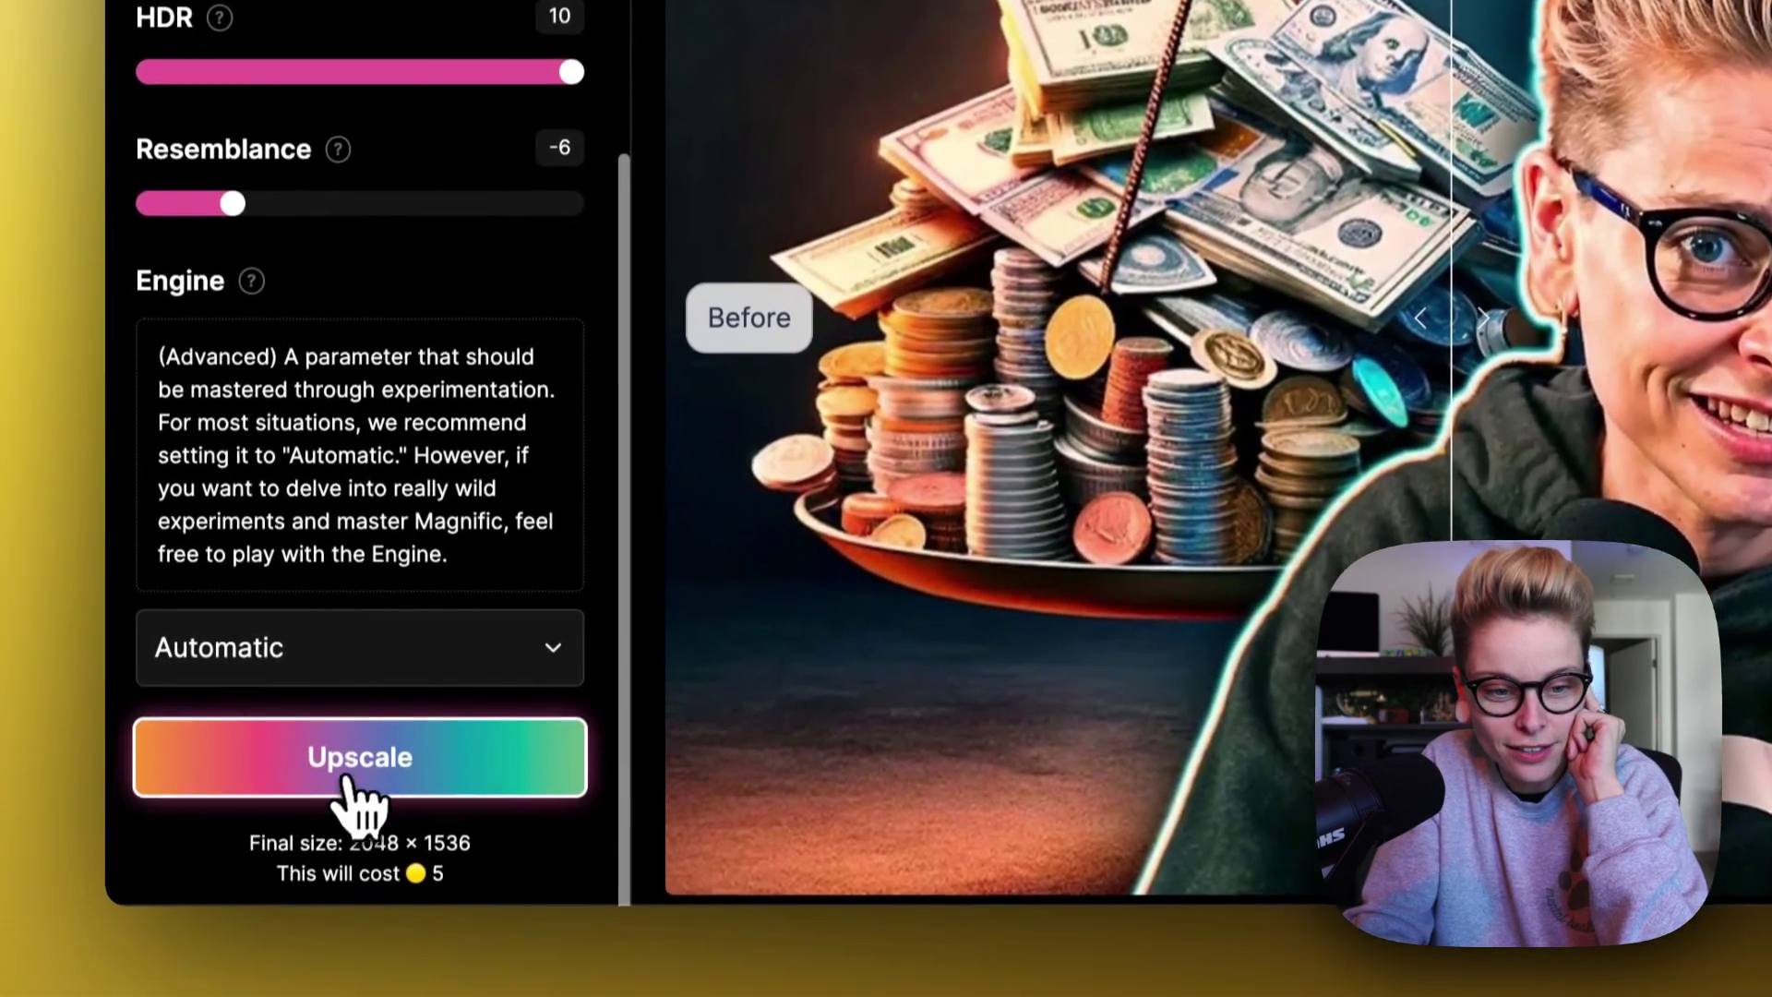
pyautogui.click(356, 808)
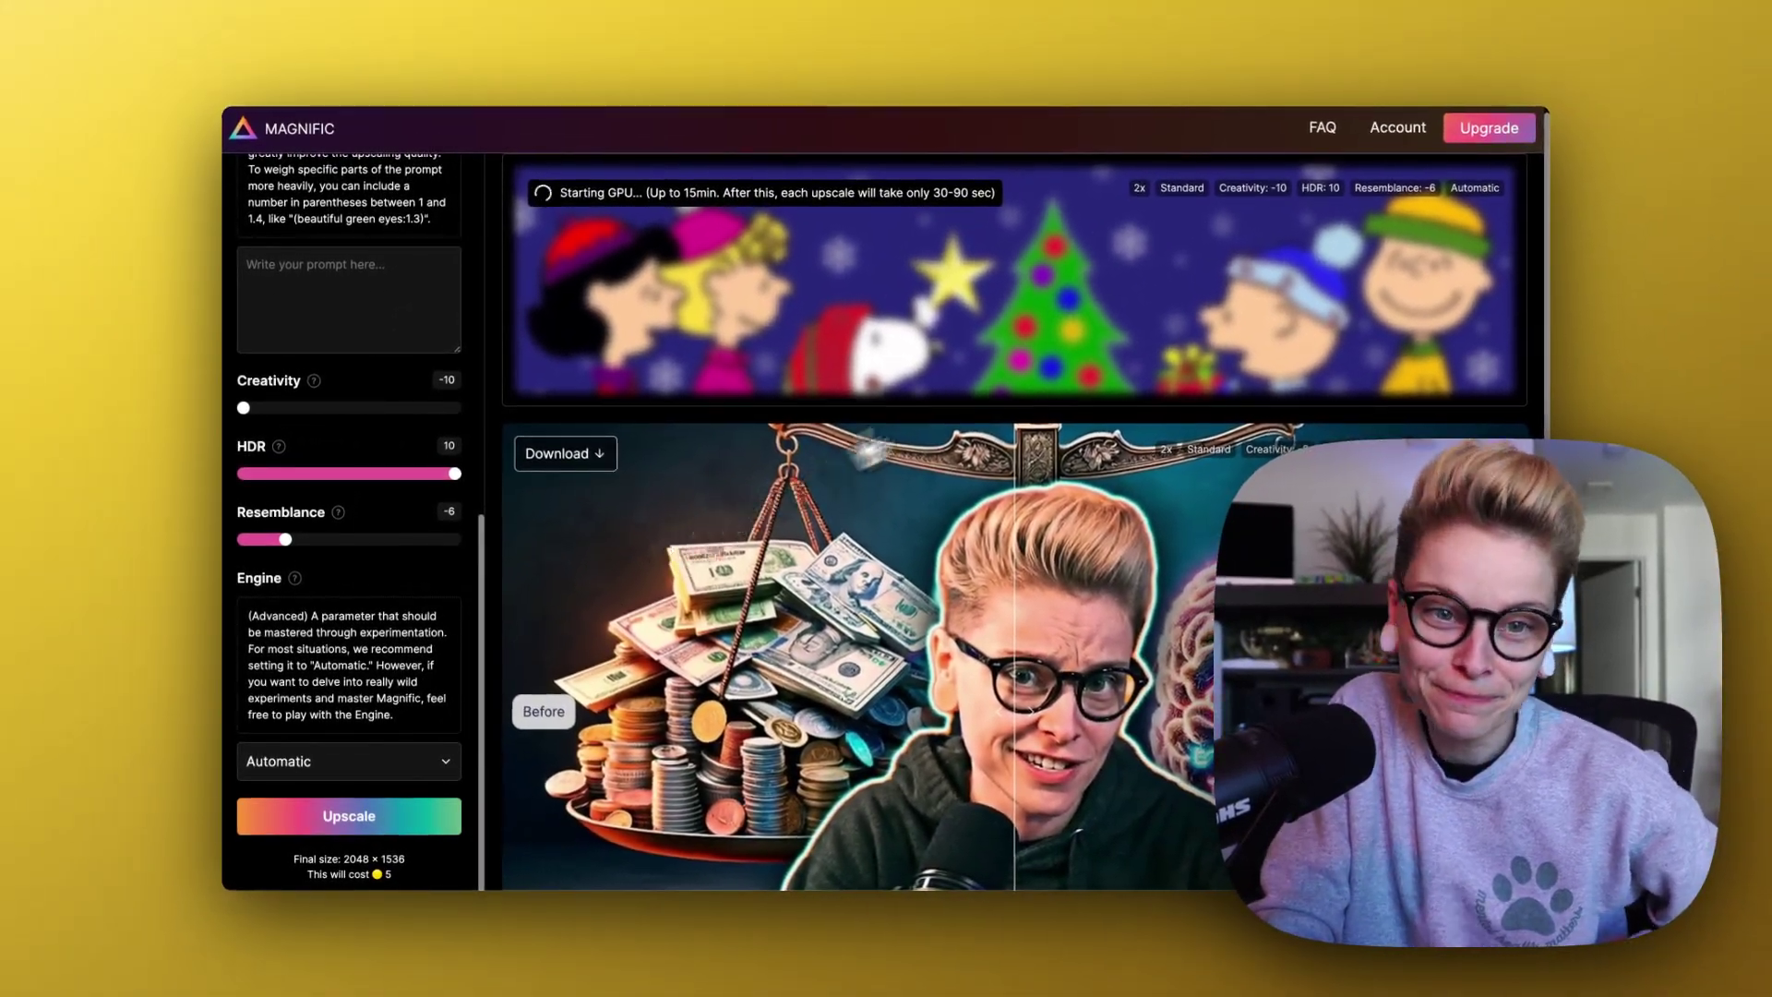
# Step: Inspect the finished Christmas cartoon upscale and reset HDR to 0
pyautogui.scroll(1, 551, 379)
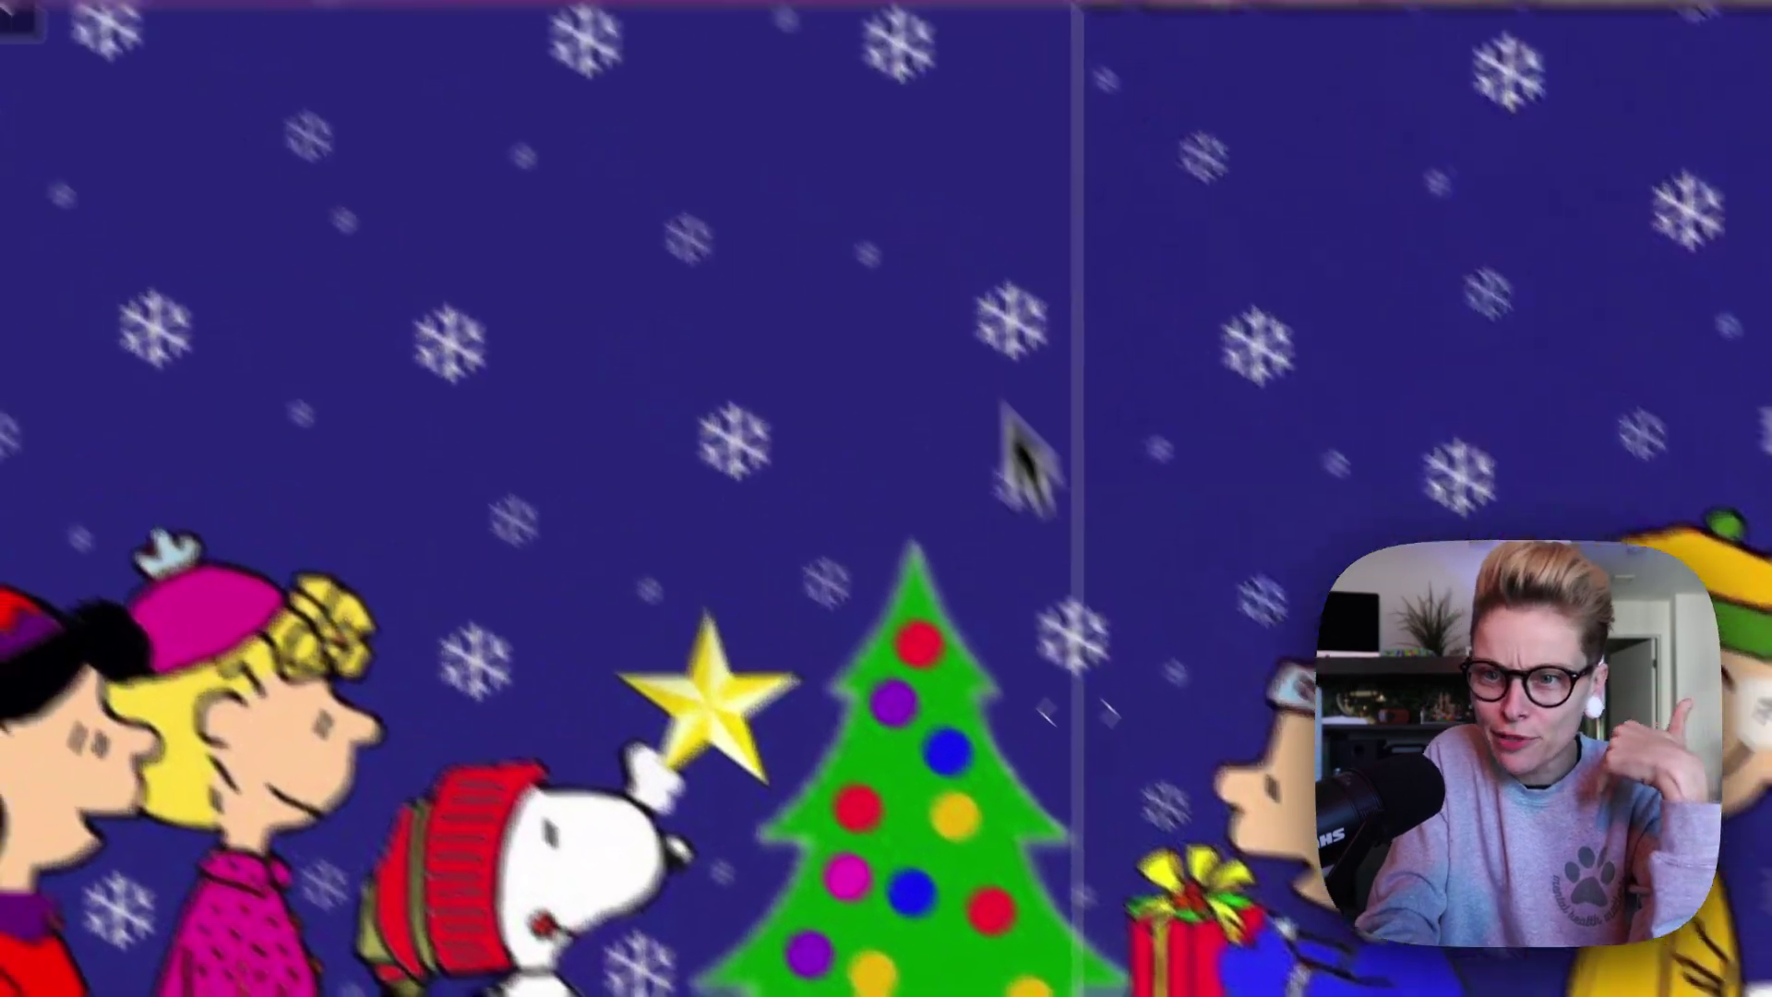
pyautogui.scroll(1, 1159, 461)
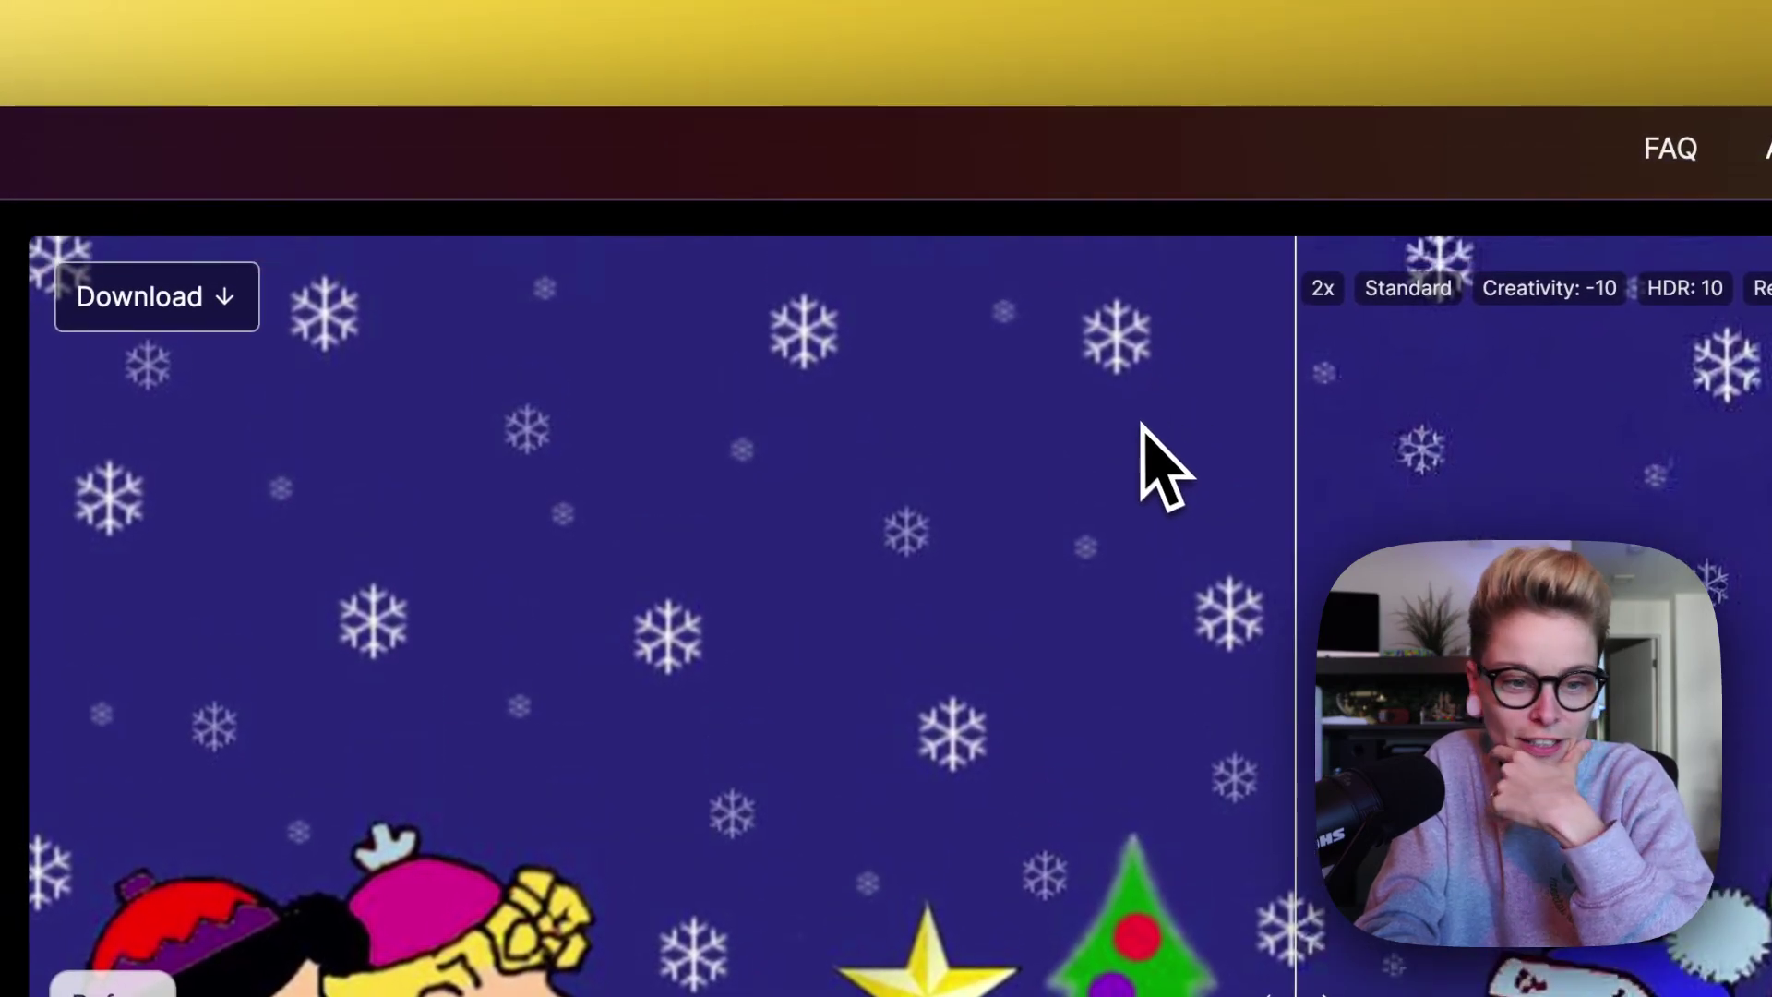
pyautogui.scroll(-4, 1158, 461)
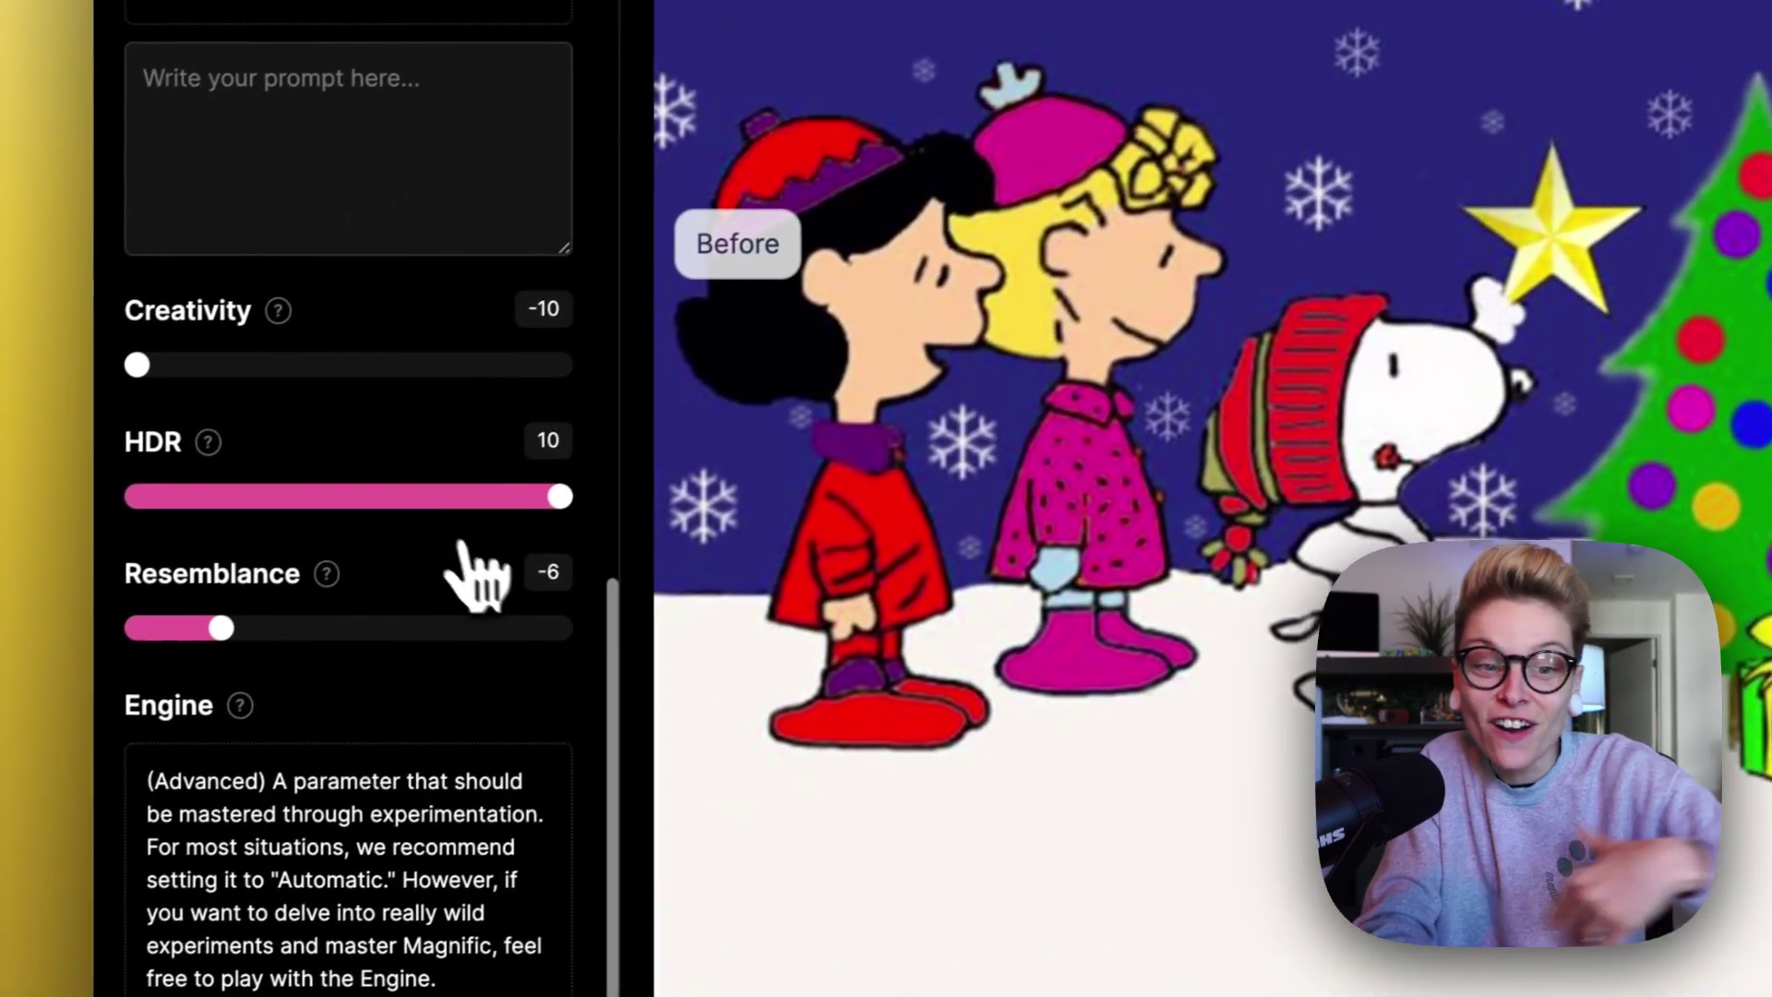
pyautogui.moveTo(463, 540); pyautogui.dragTo(374, 549)
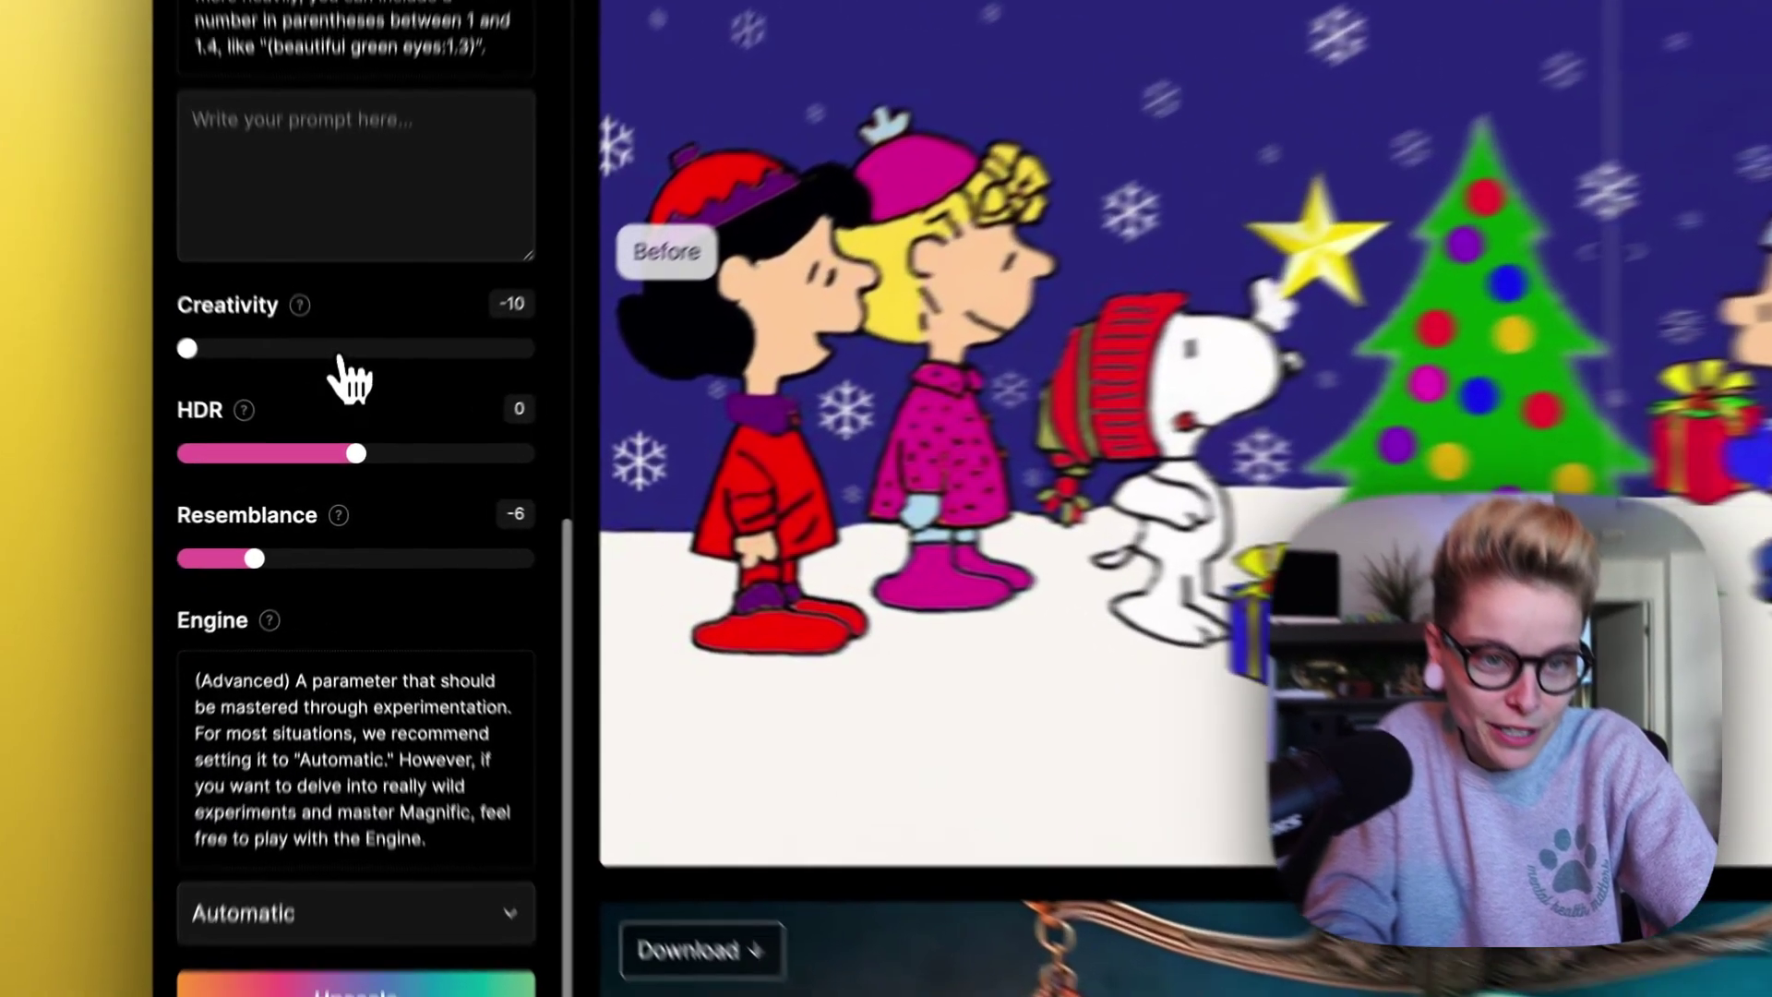
# Step: Upscale the Christmas picture again with Creativity 9, Resemblance 0 and the Magnific Sparkle engine
pyautogui.moveTo(339, 411); pyautogui.dragTo(445, 408)
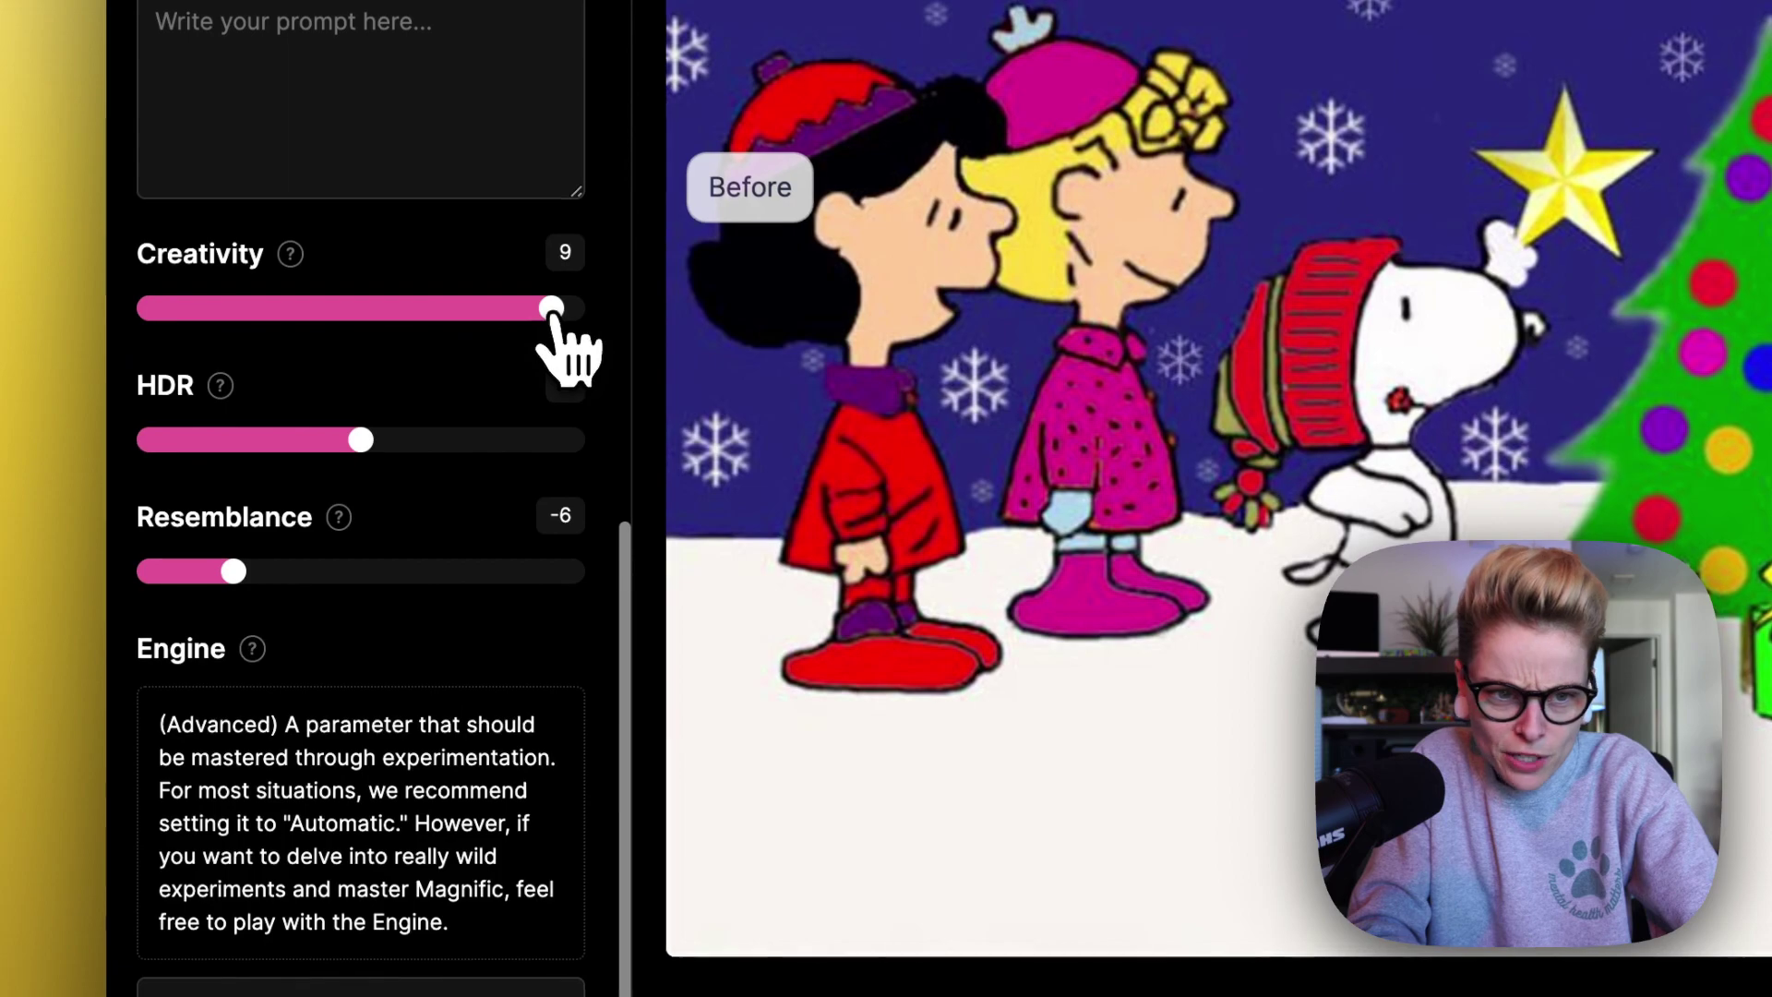
pyautogui.scroll(-1, 530, 339)
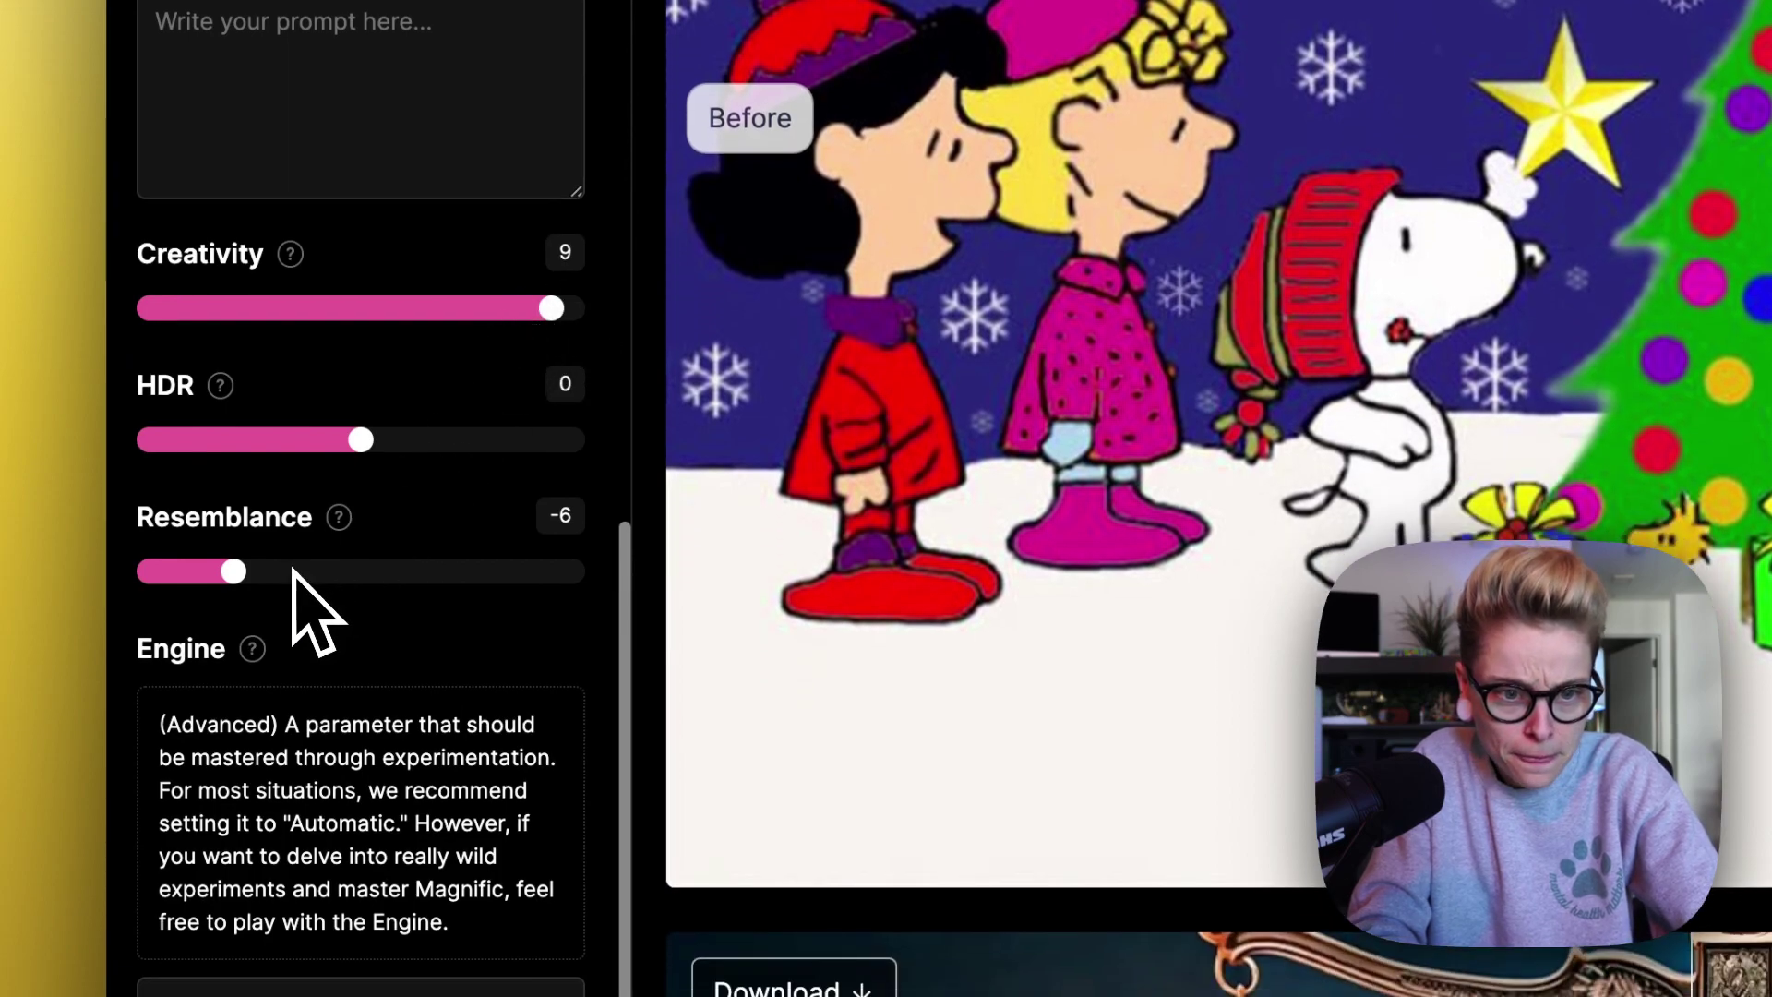
pyautogui.click(403, 572)
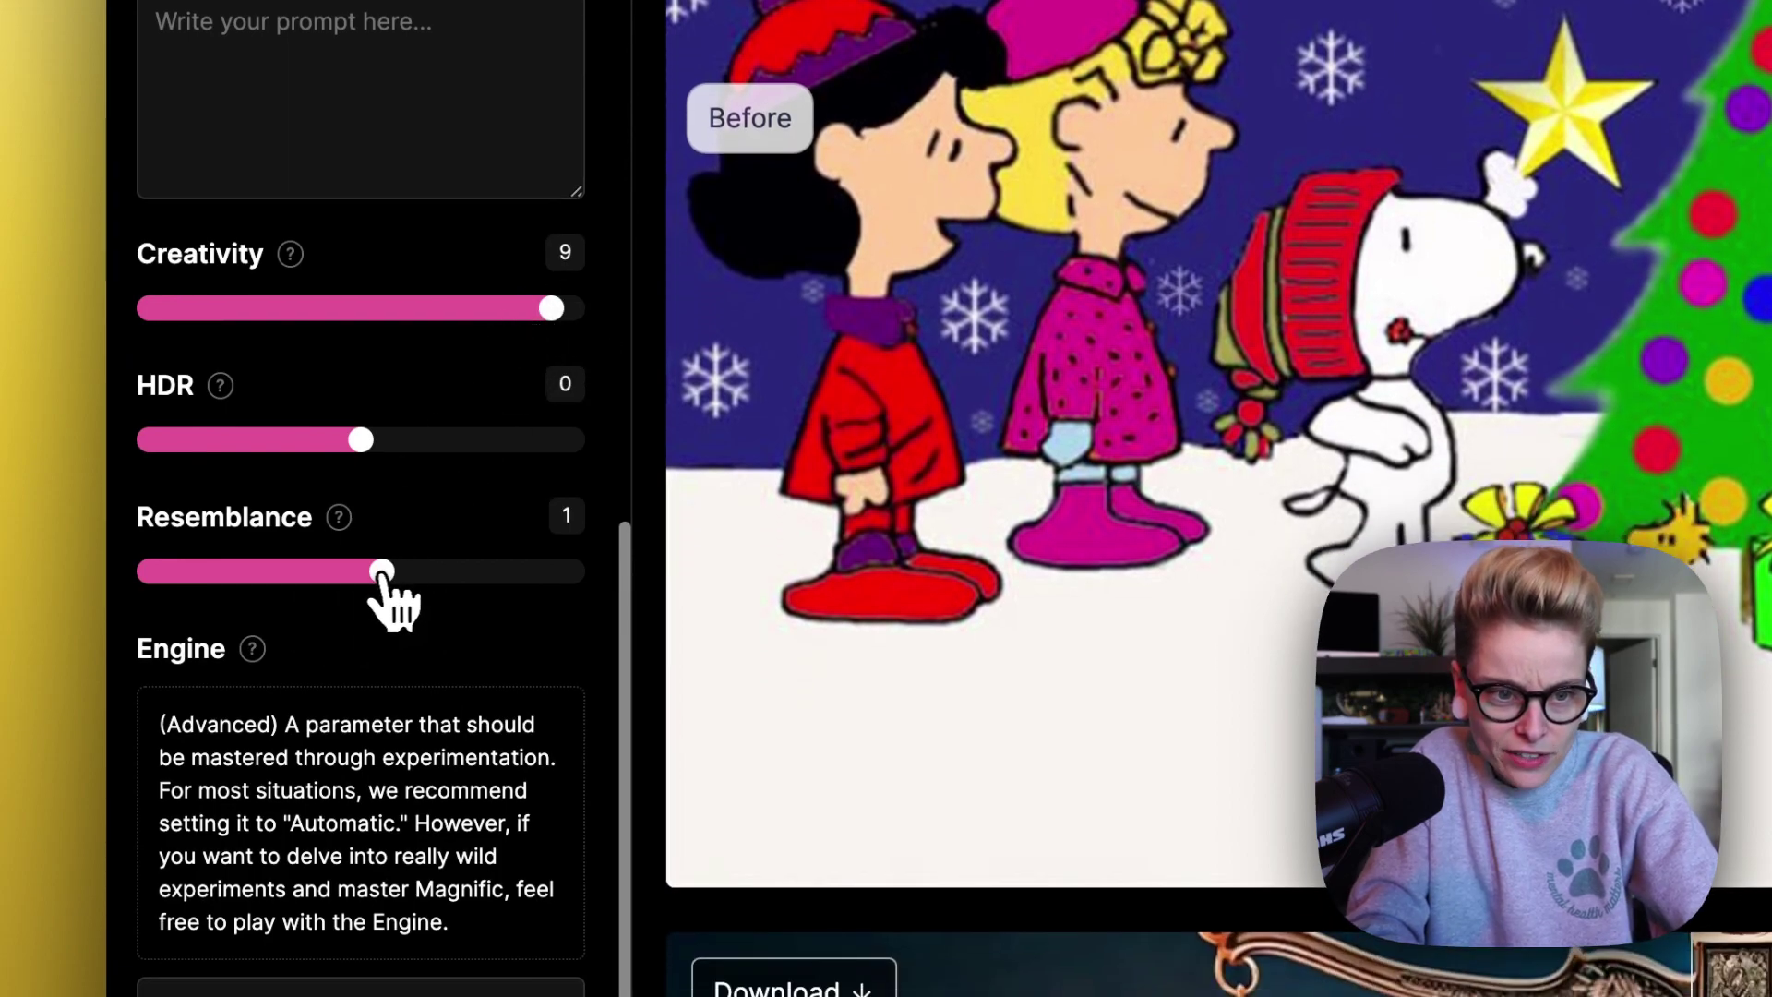
pyautogui.scroll(-5, 296, 514)
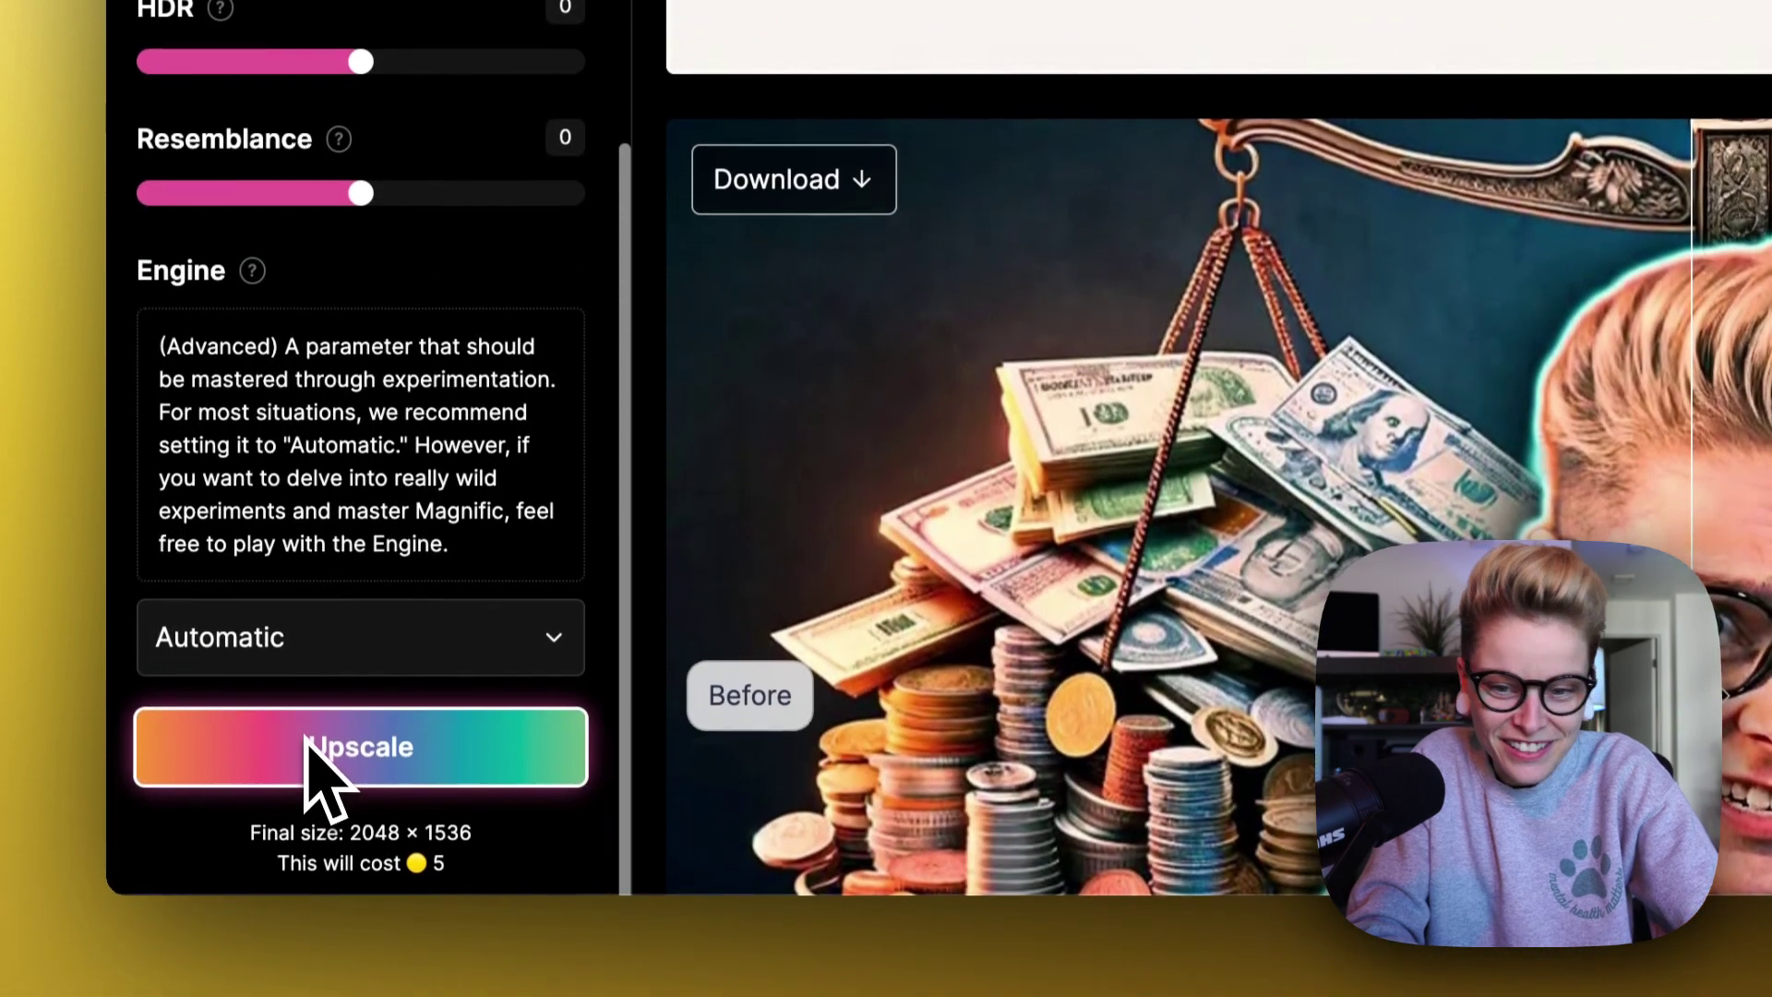
pyautogui.click(369, 651)
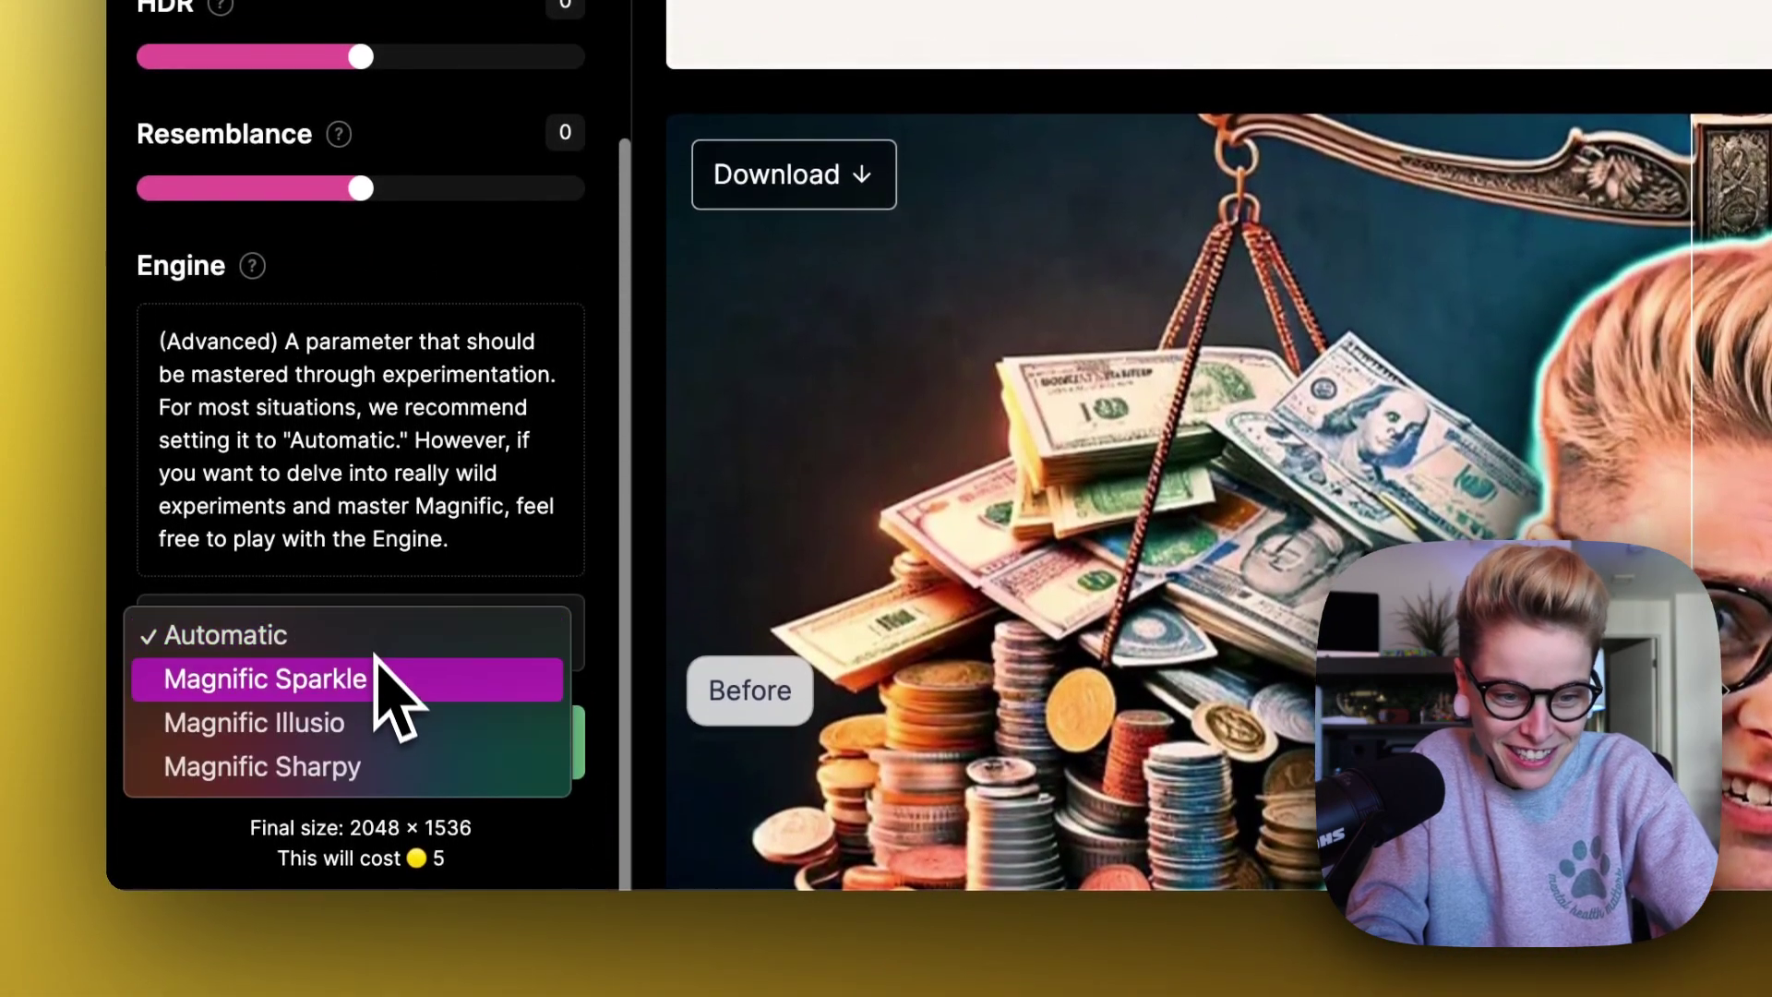
pyautogui.press('Escape')
pyautogui.click(452, 729)
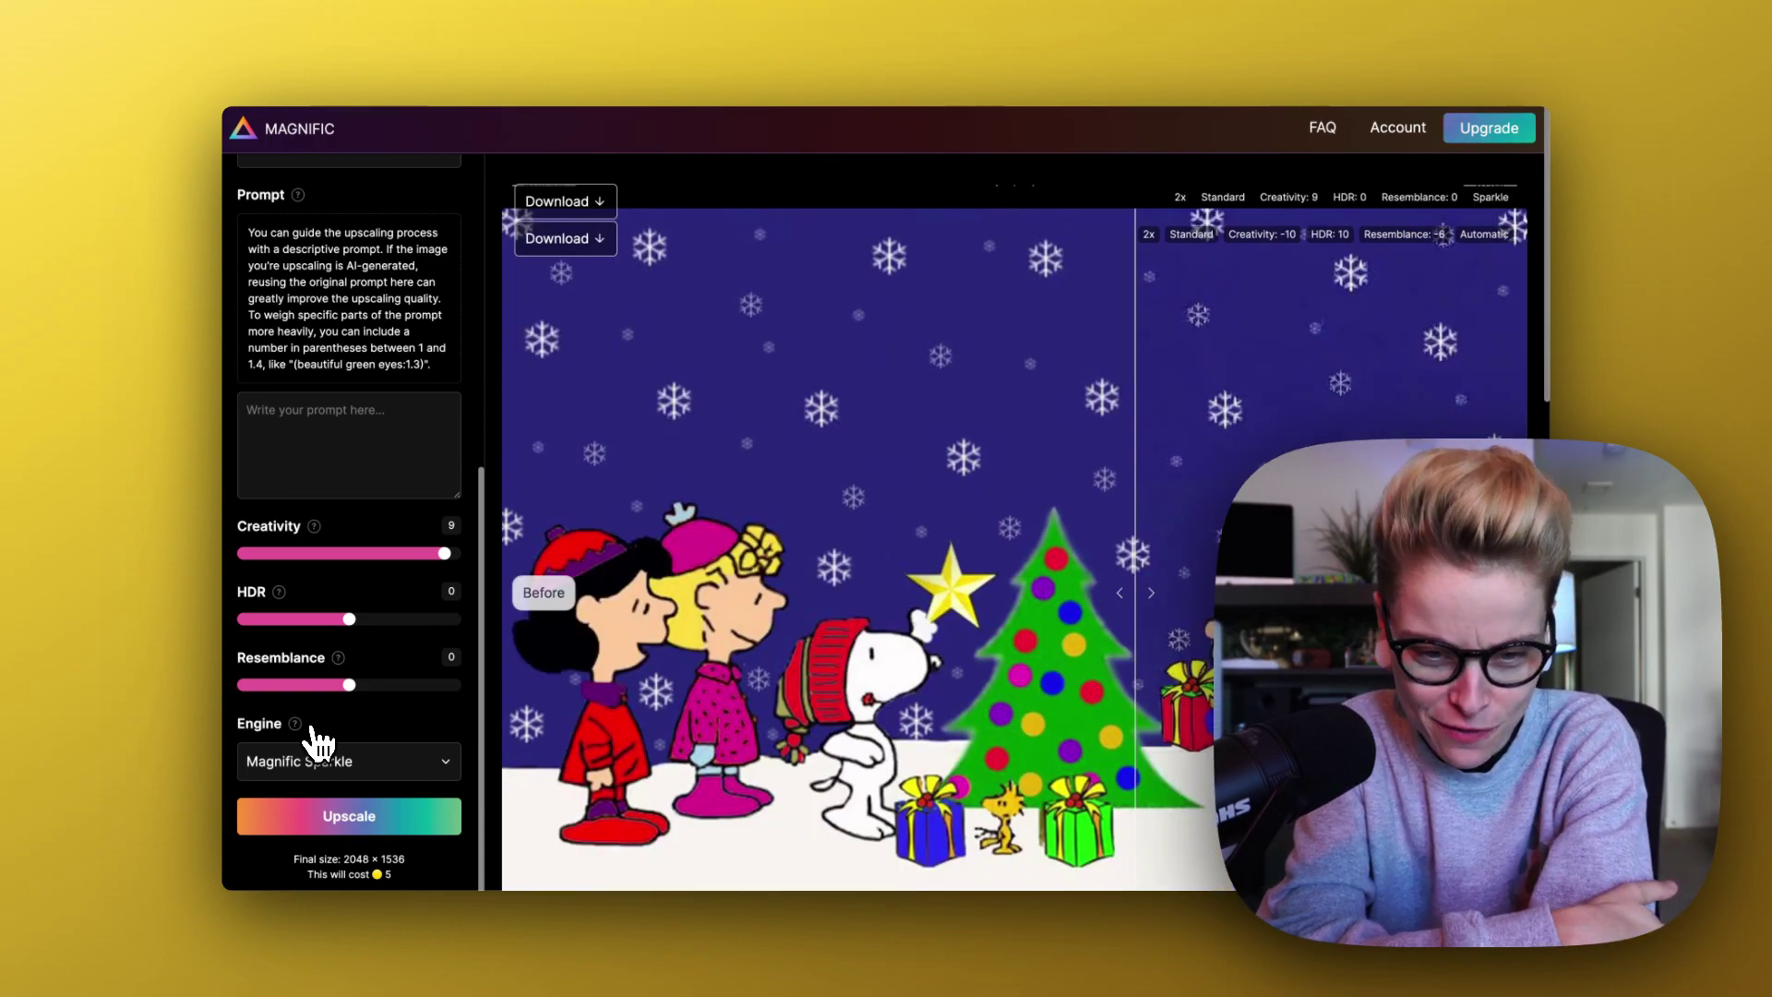
pyautogui.scroll(-2, 1225, 336)
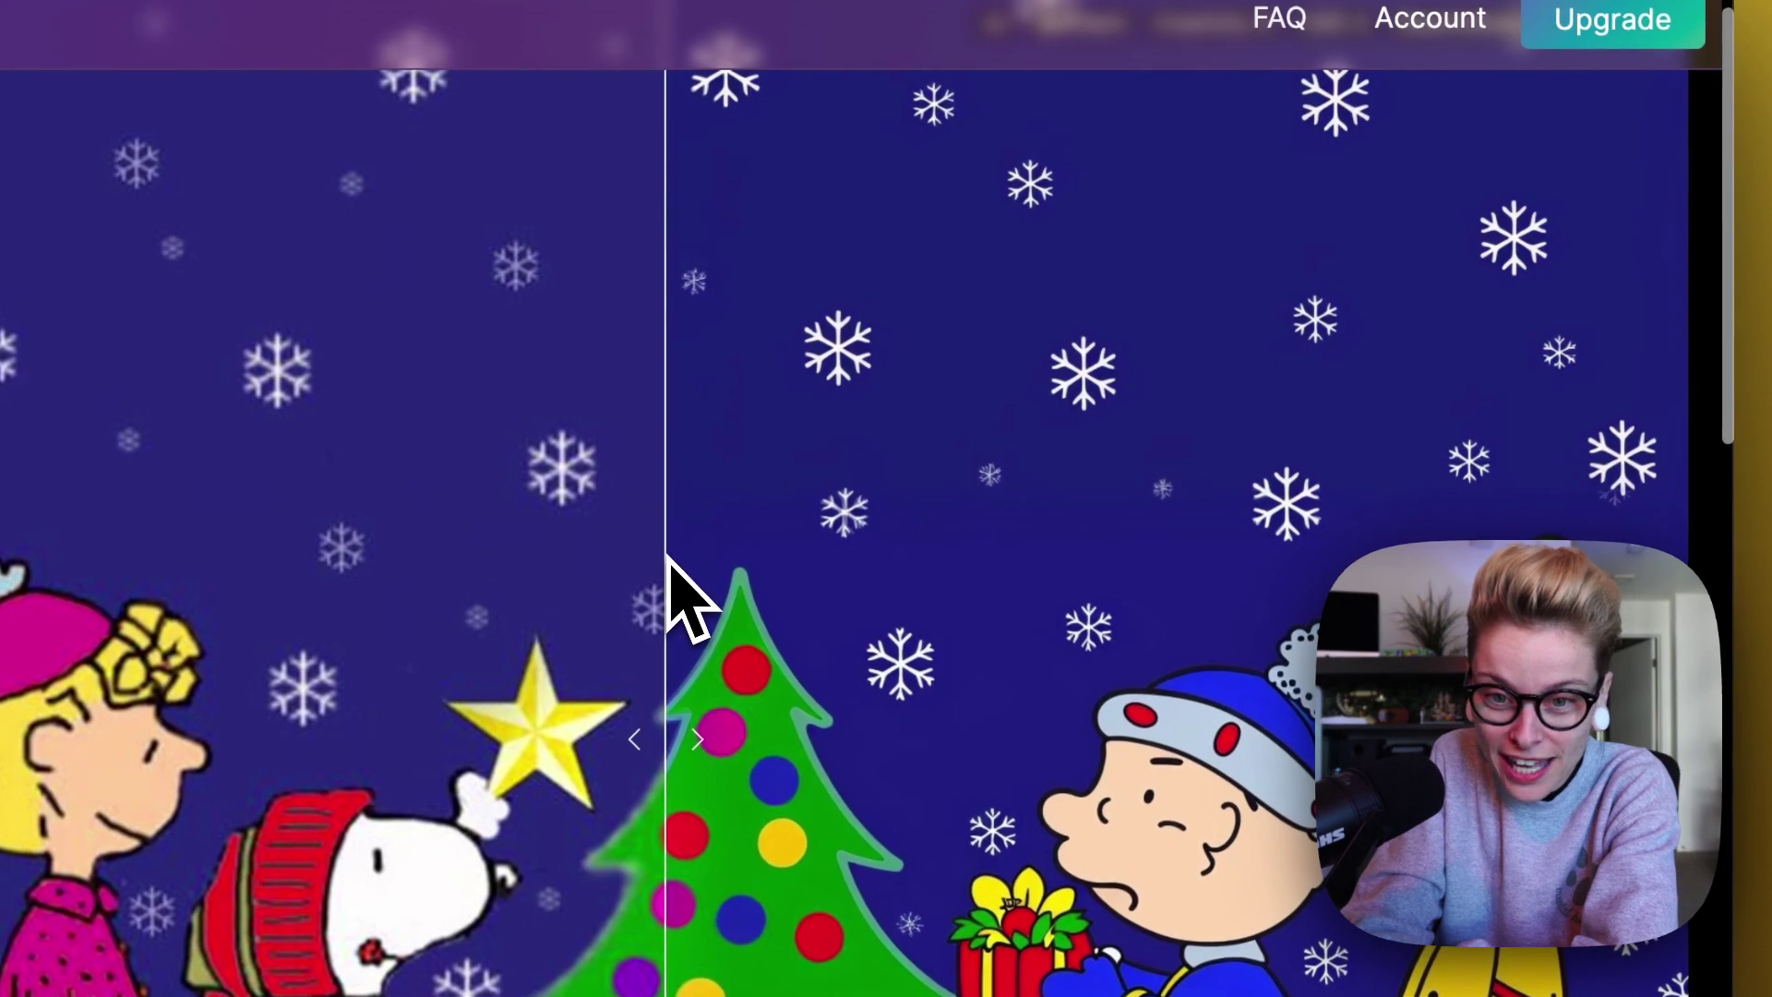
pyautogui.moveTo(666, 559); pyautogui.dragTo(796, 428)
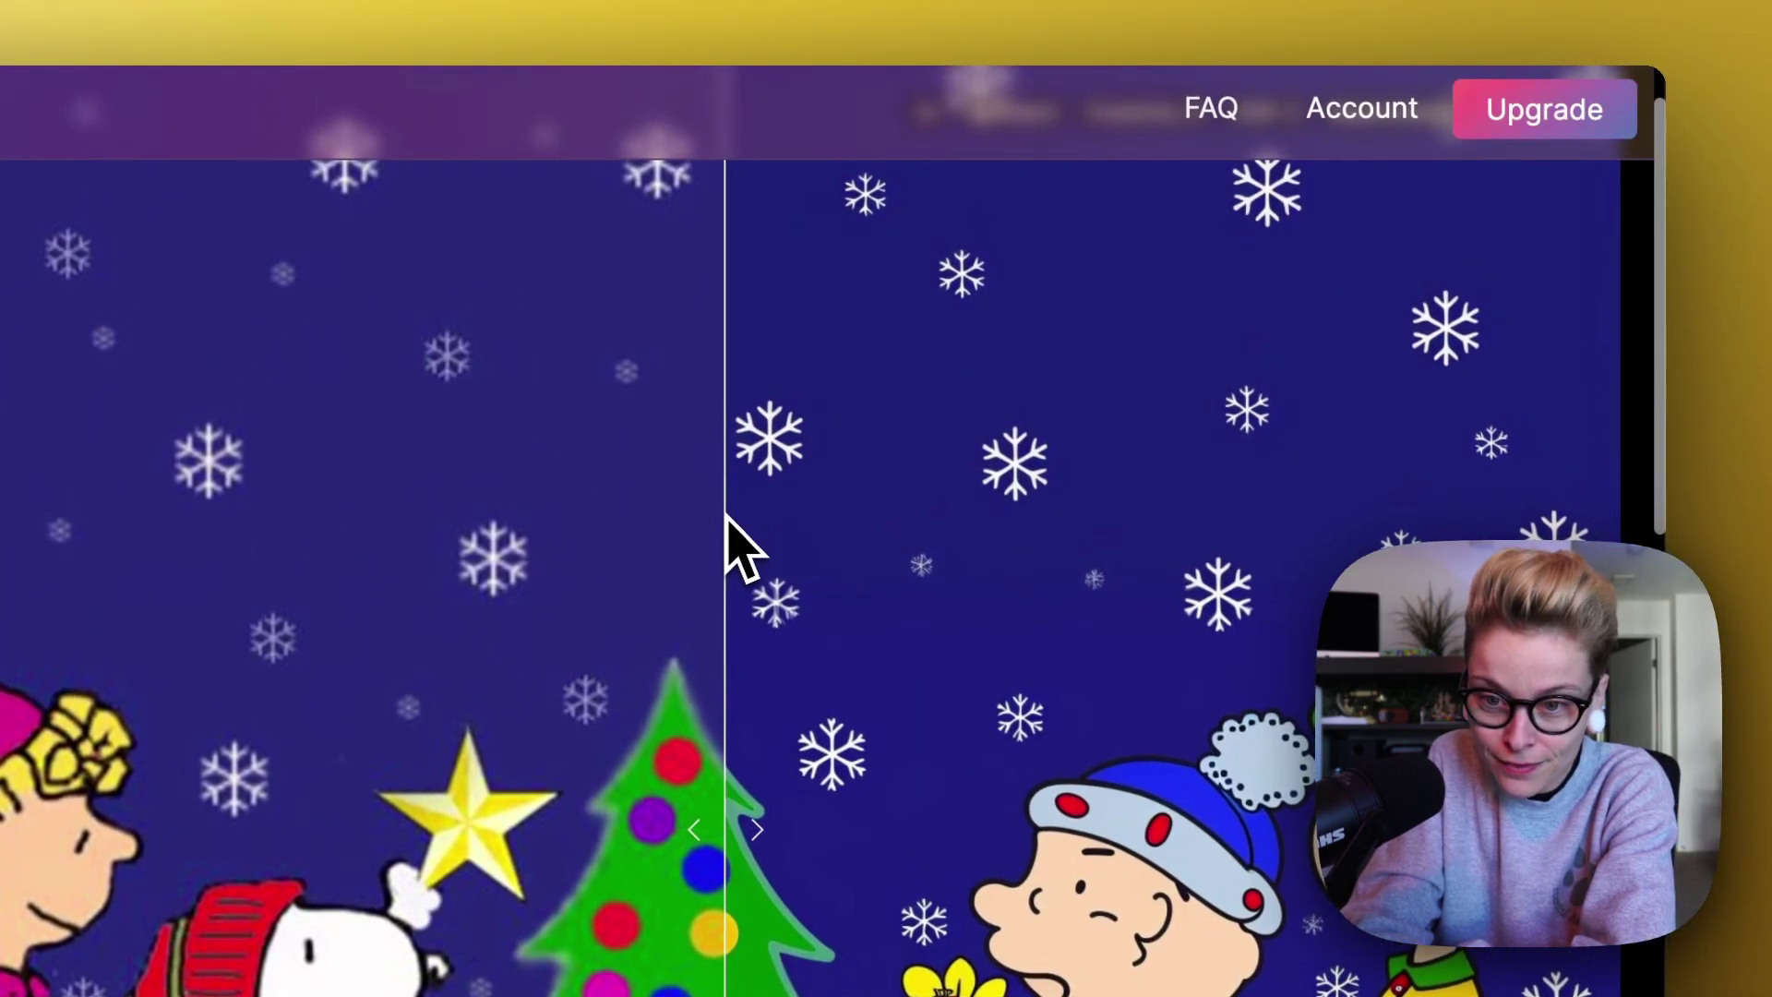
pyautogui.moveTo(729, 550); pyautogui.dragTo(787, 498)
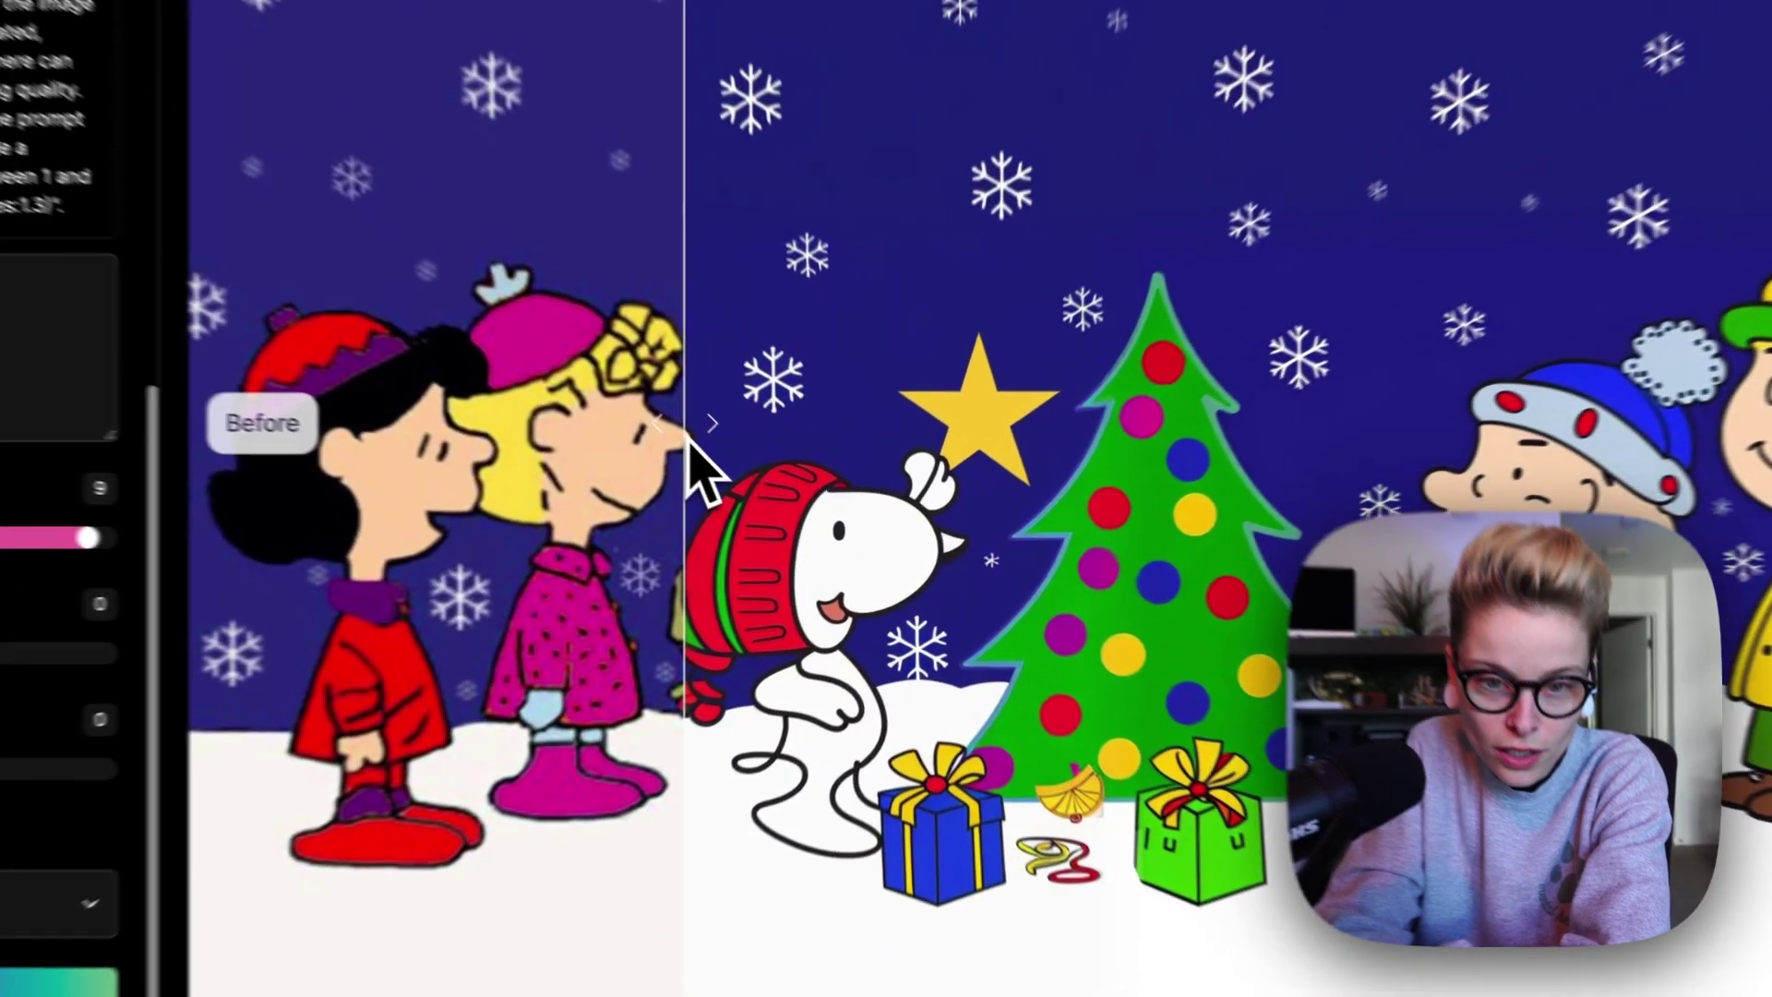
pyautogui.moveTo(694, 452); pyautogui.dragTo(796, 578)
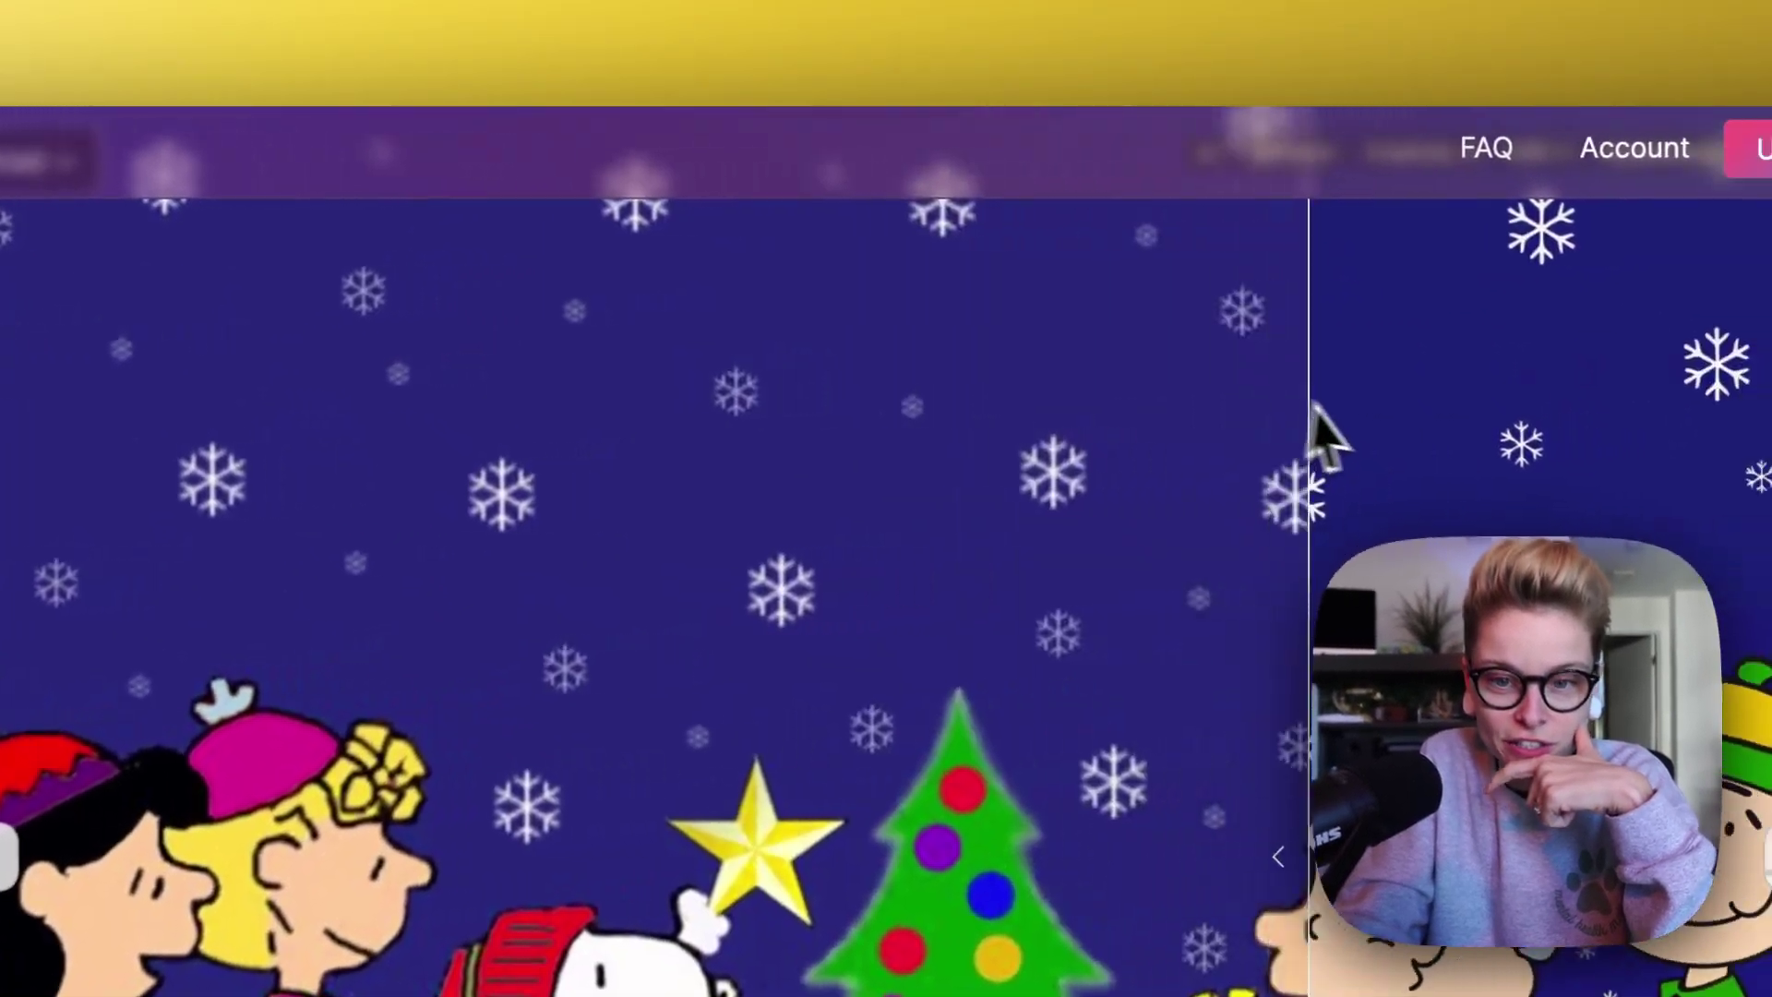
pyautogui.moveTo(1287, 452); pyautogui.dragTo(461, 590)
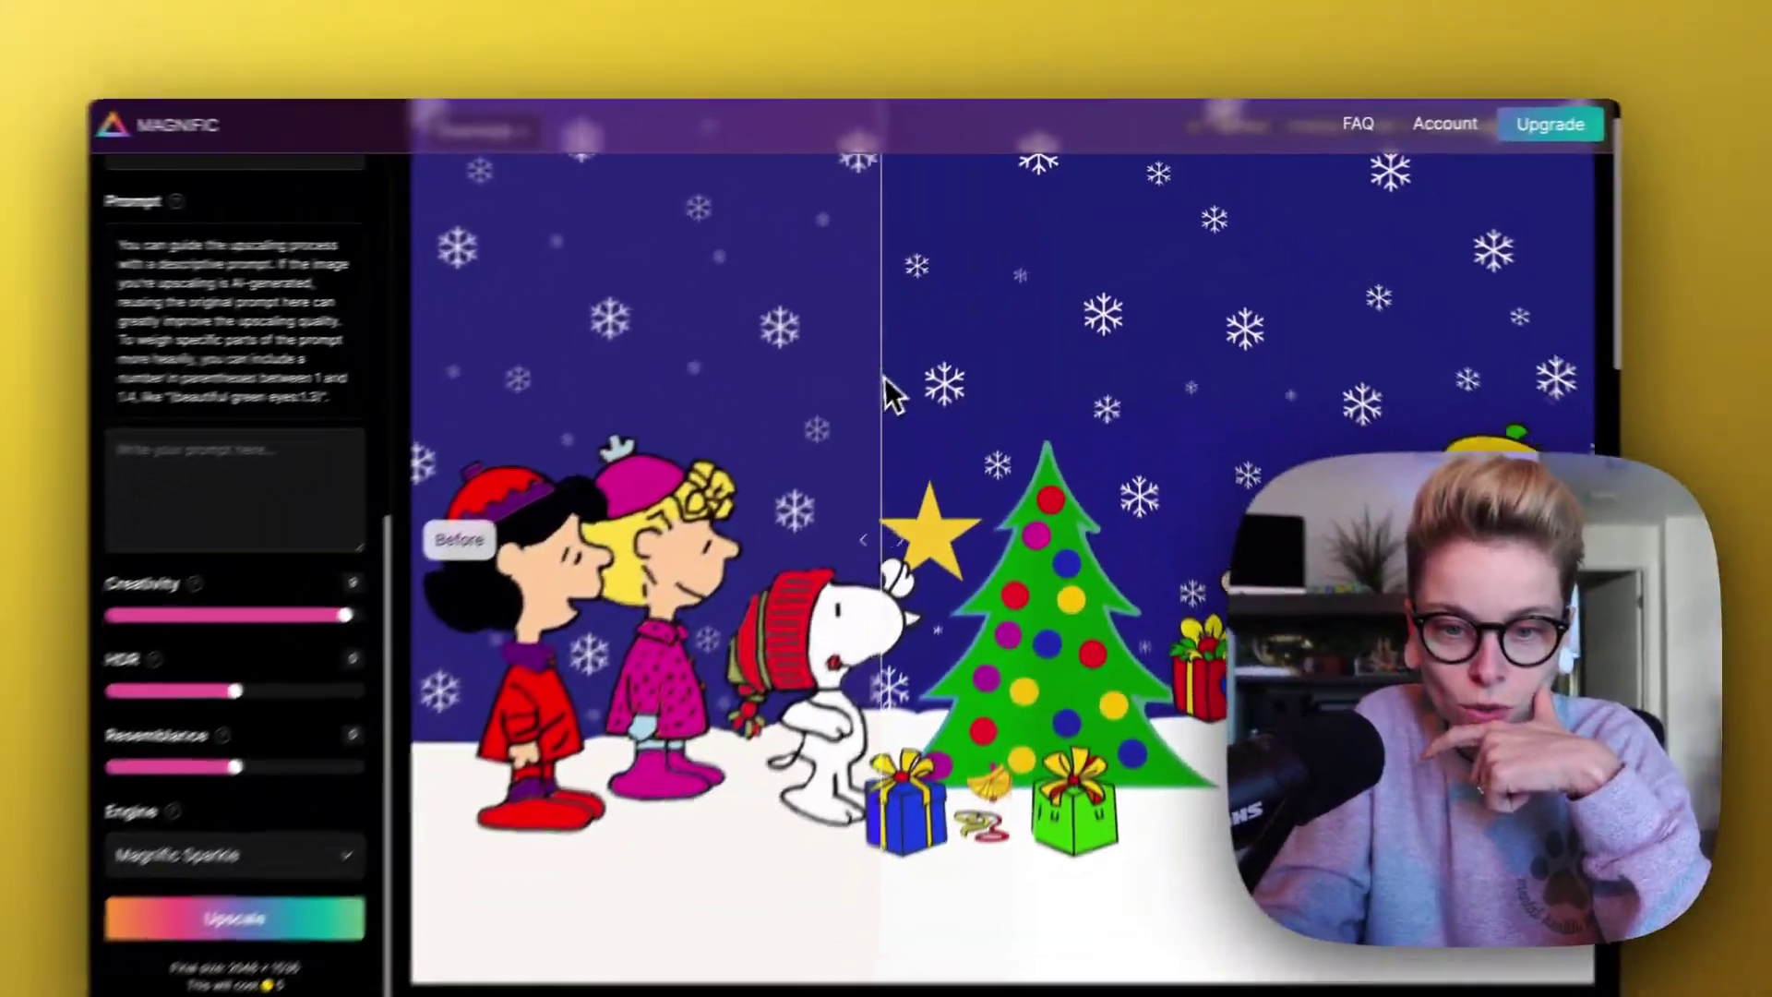
pyautogui.moveTo(884, 381); pyautogui.dragTo(460, 450)
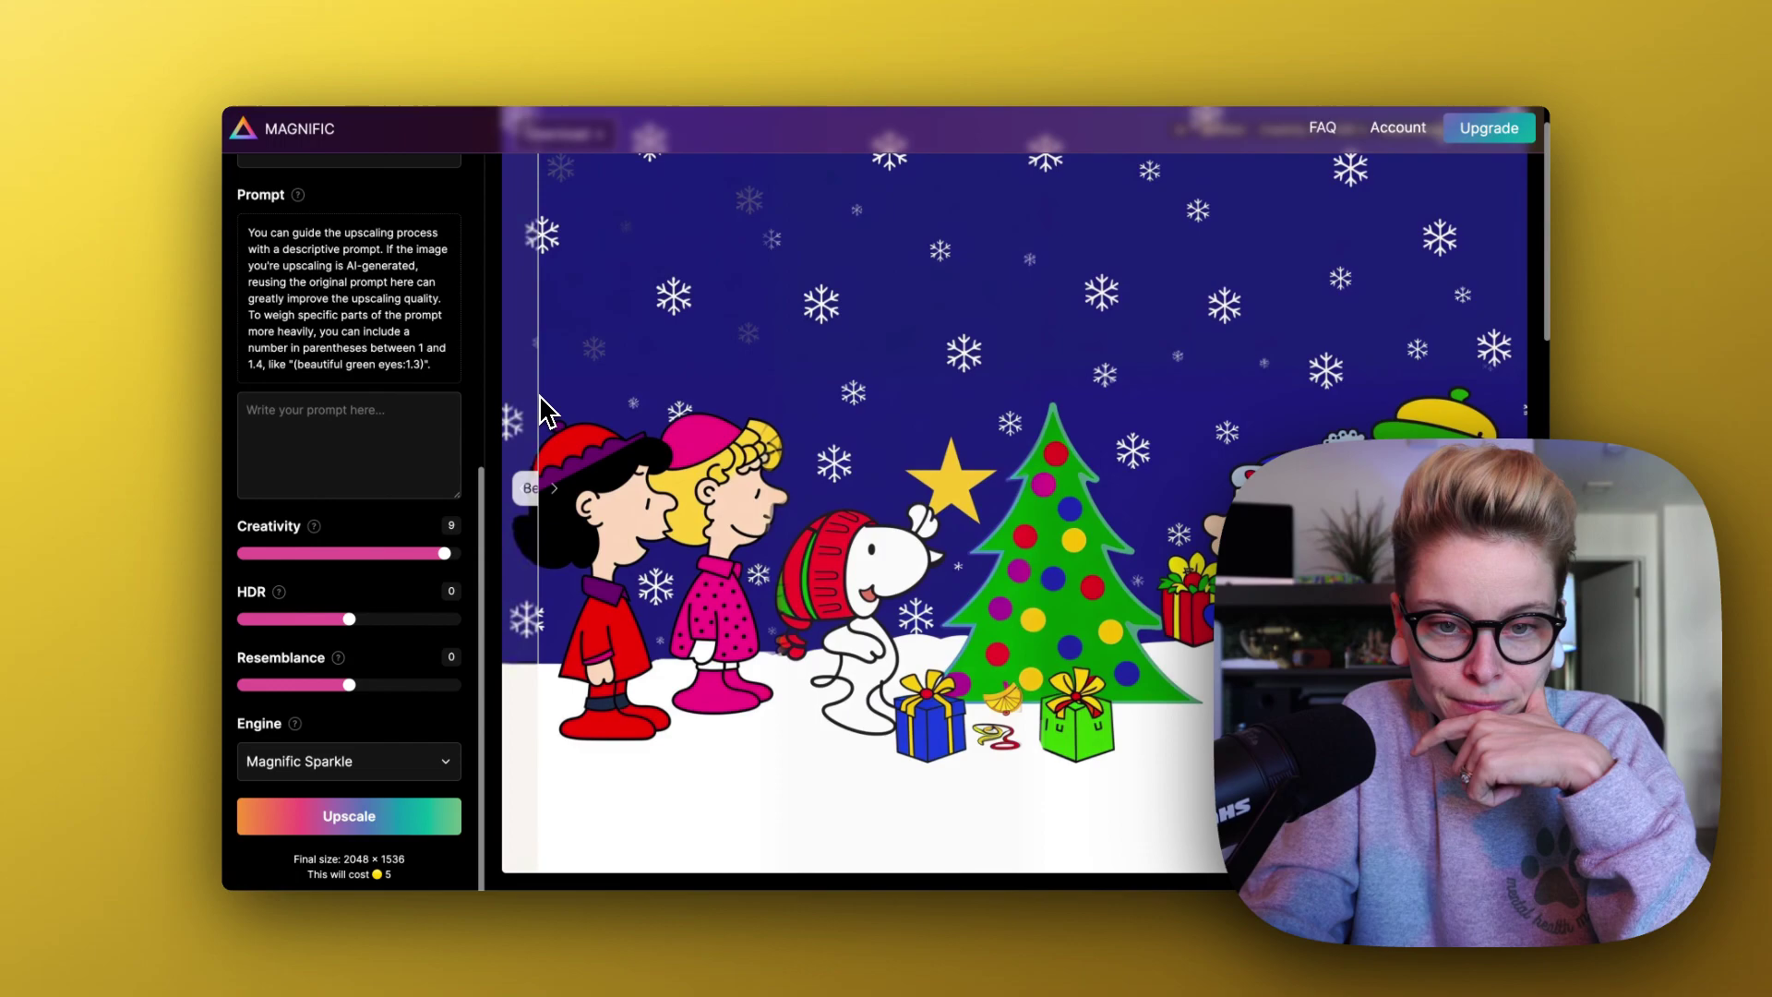
pyautogui.moveTo(560, 398); pyautogui.dragTo(814, 387)
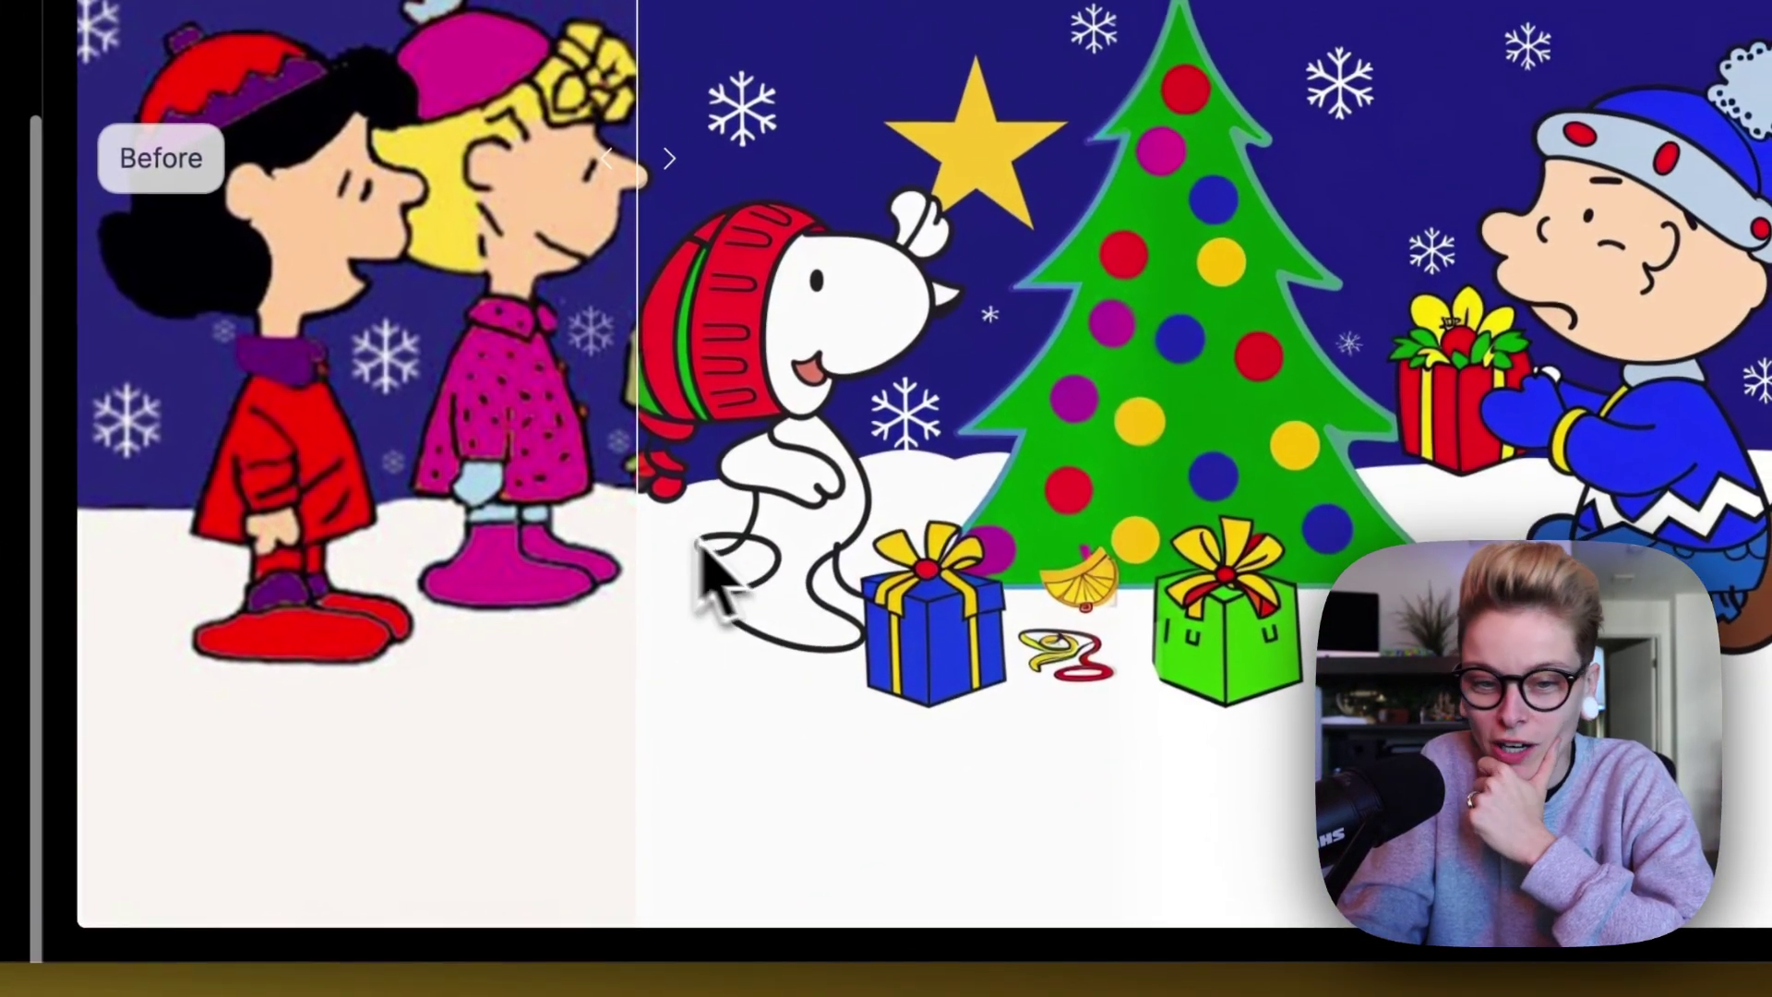
pyautogui.moveTo(706, 568); pyautogui.dragTo(1155, 258)
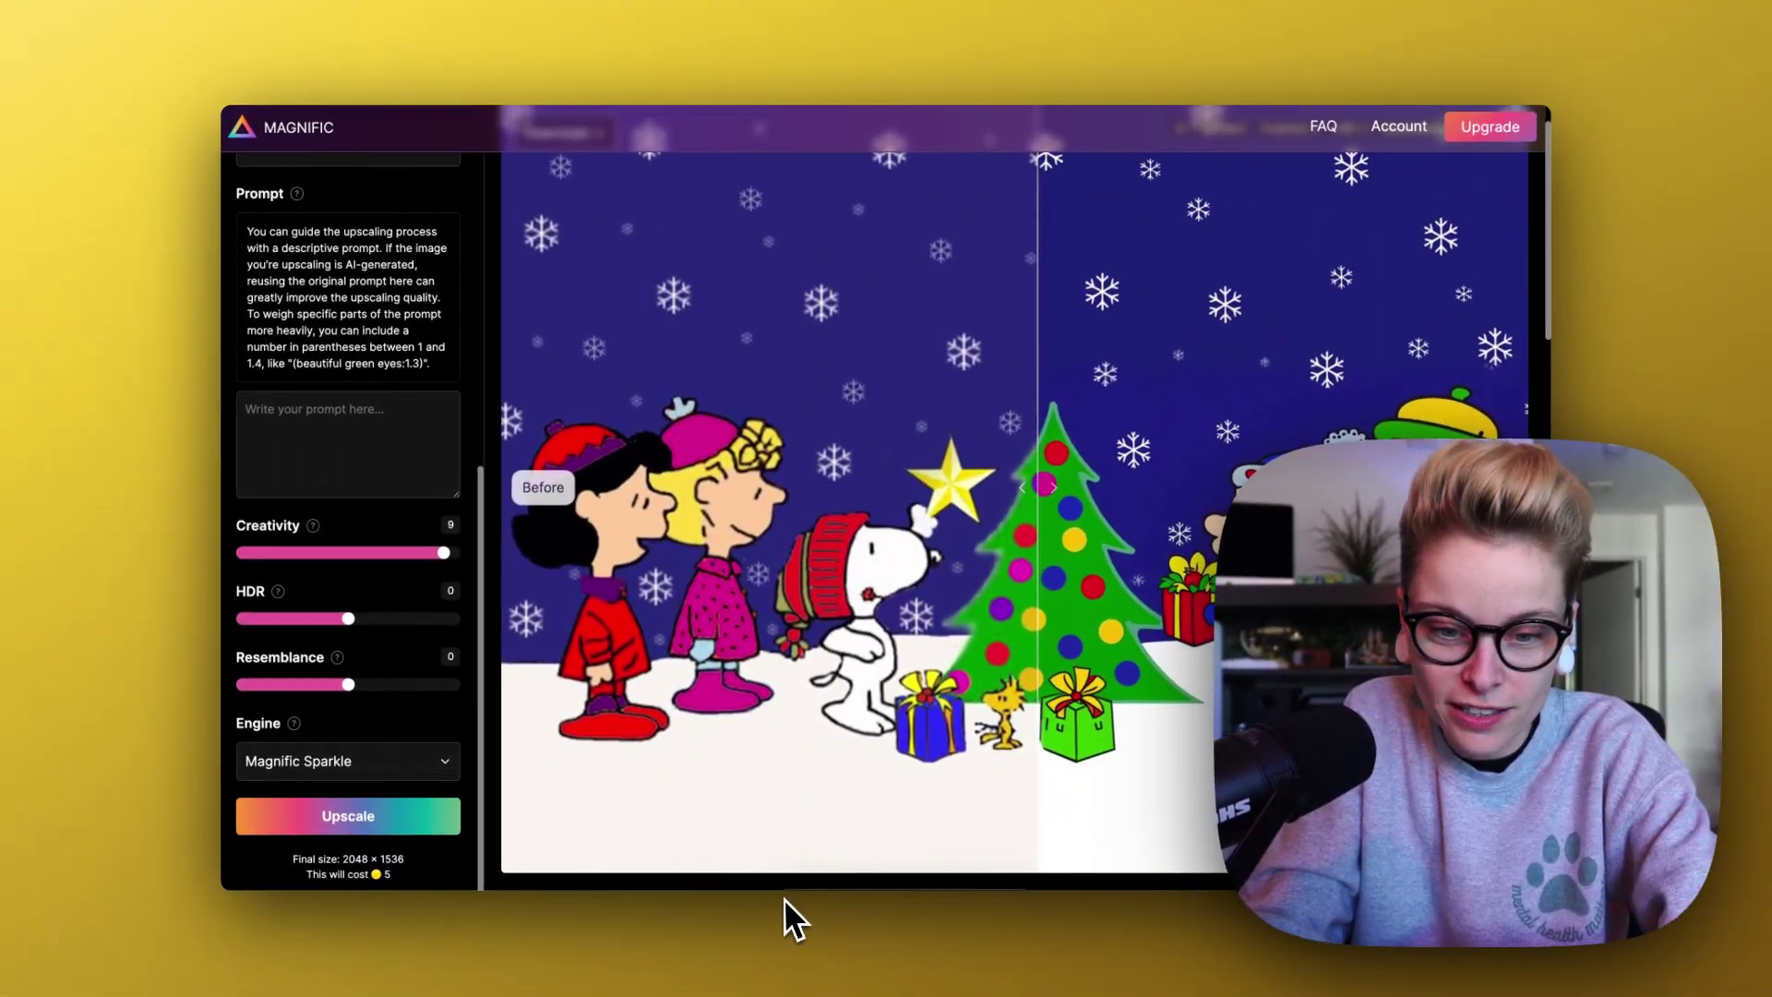
pyautogui.scroll(6, 314, 459)
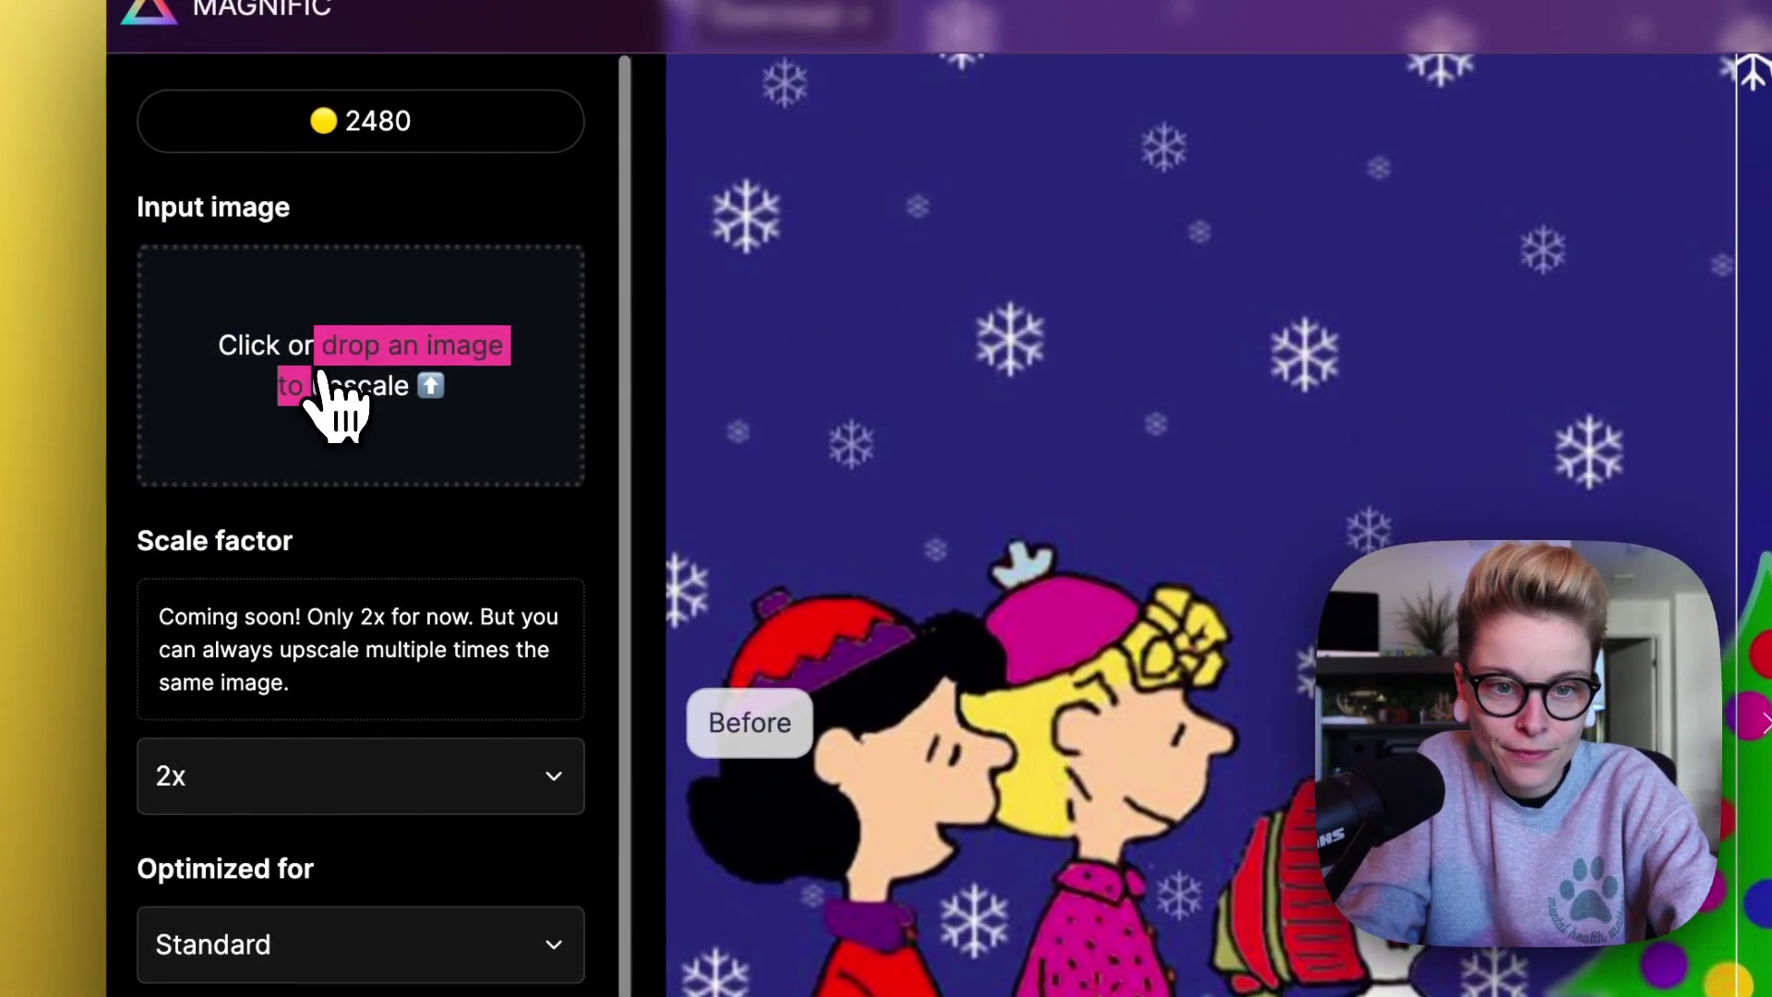
# Step: Load the Desktop 1.01.39 PM screenshot of the presenter at a desk as the input image
pyautogui.click(361, 426)
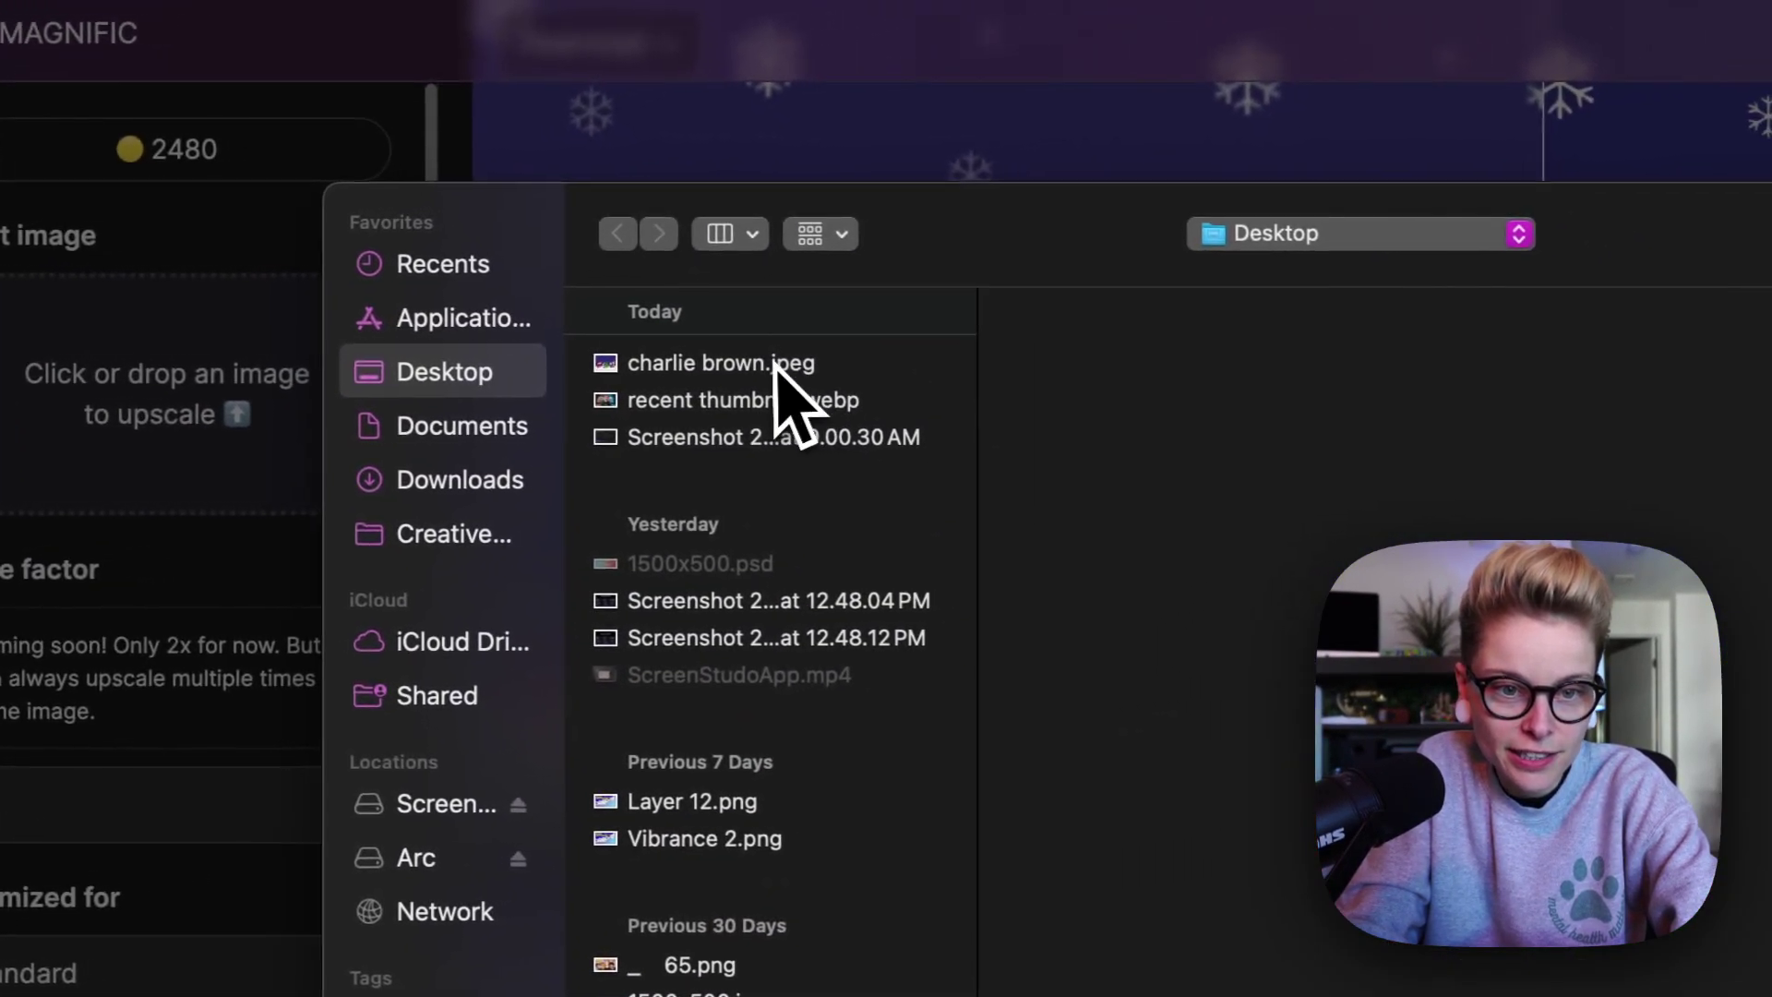
pyautogui.scroll(-3, 787, 593)
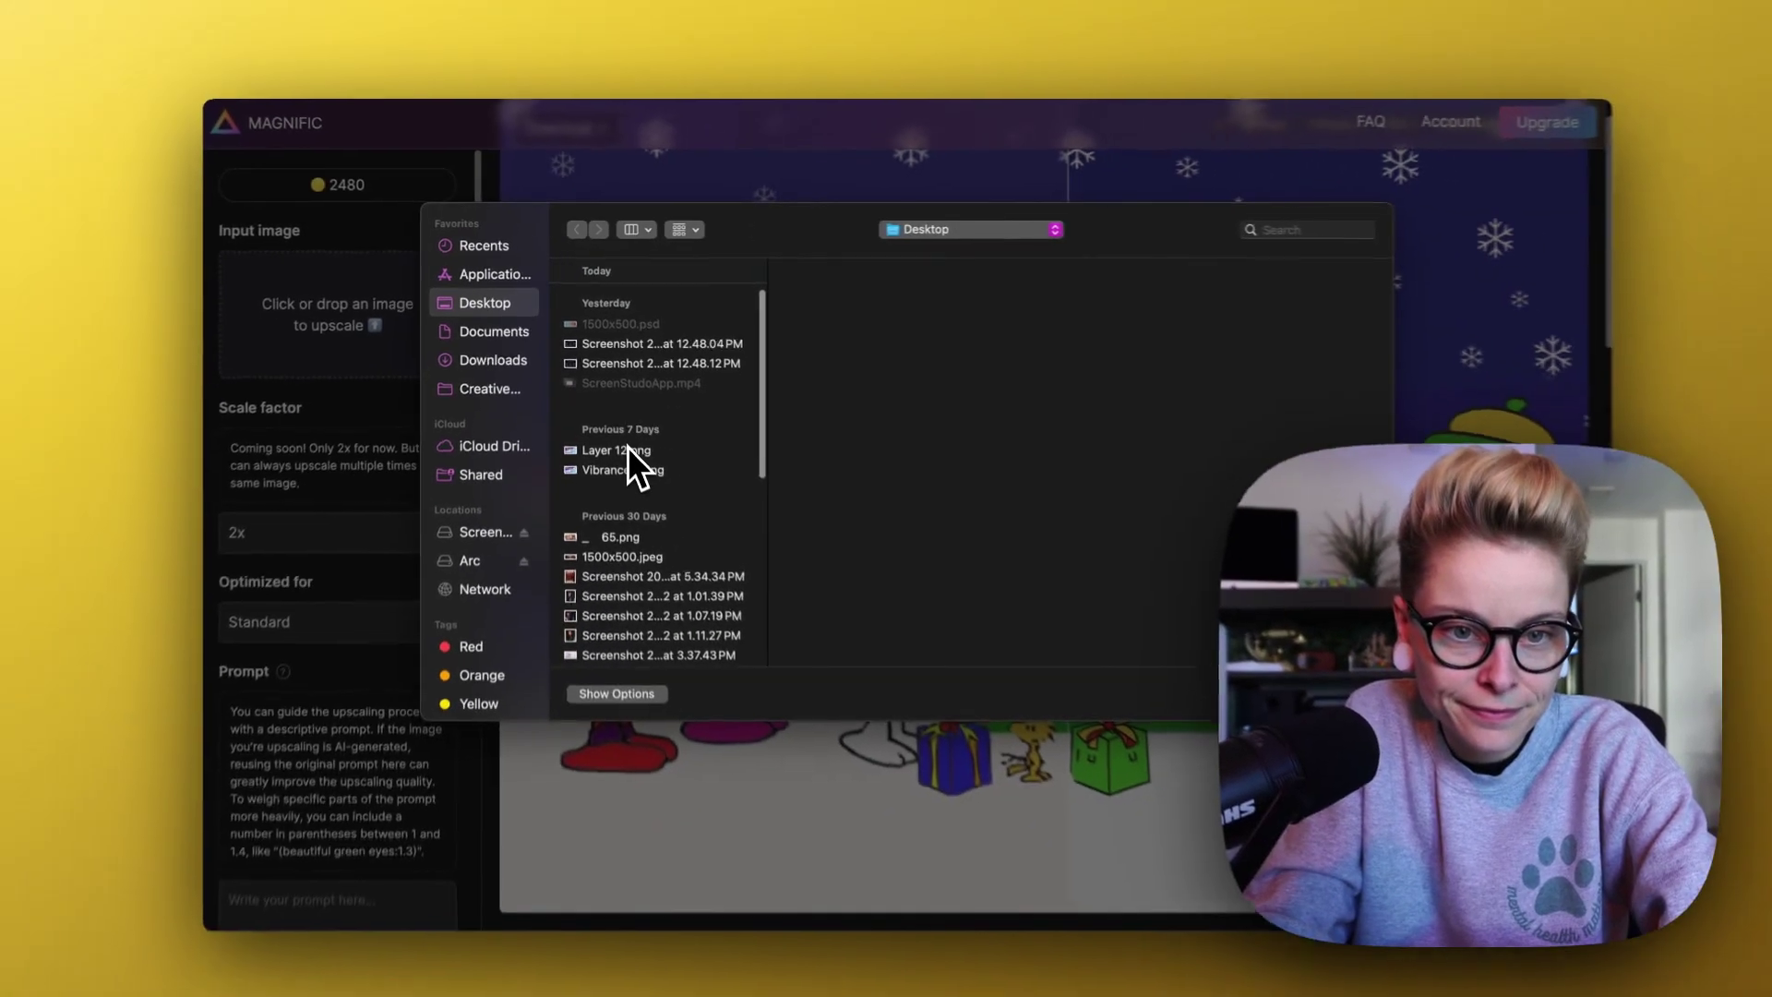
pyautogui.scroll(-2, 627, 447)
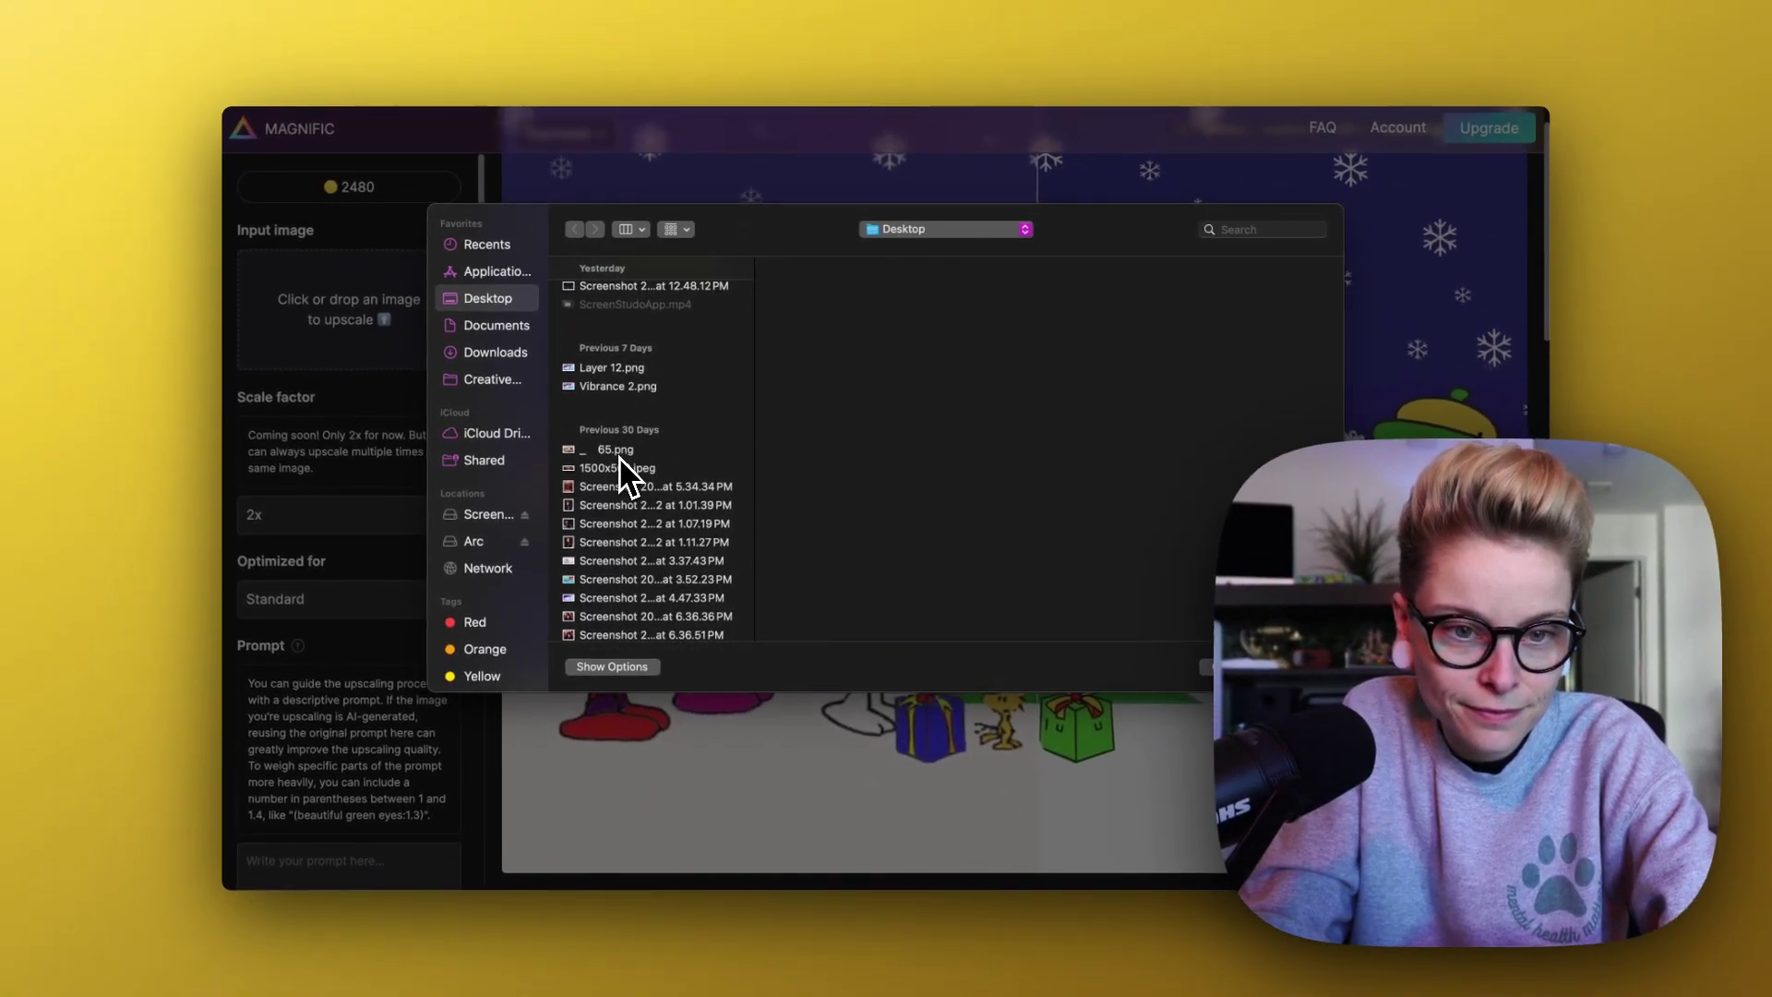
pyautogui.scroll(-3, 623, 475)
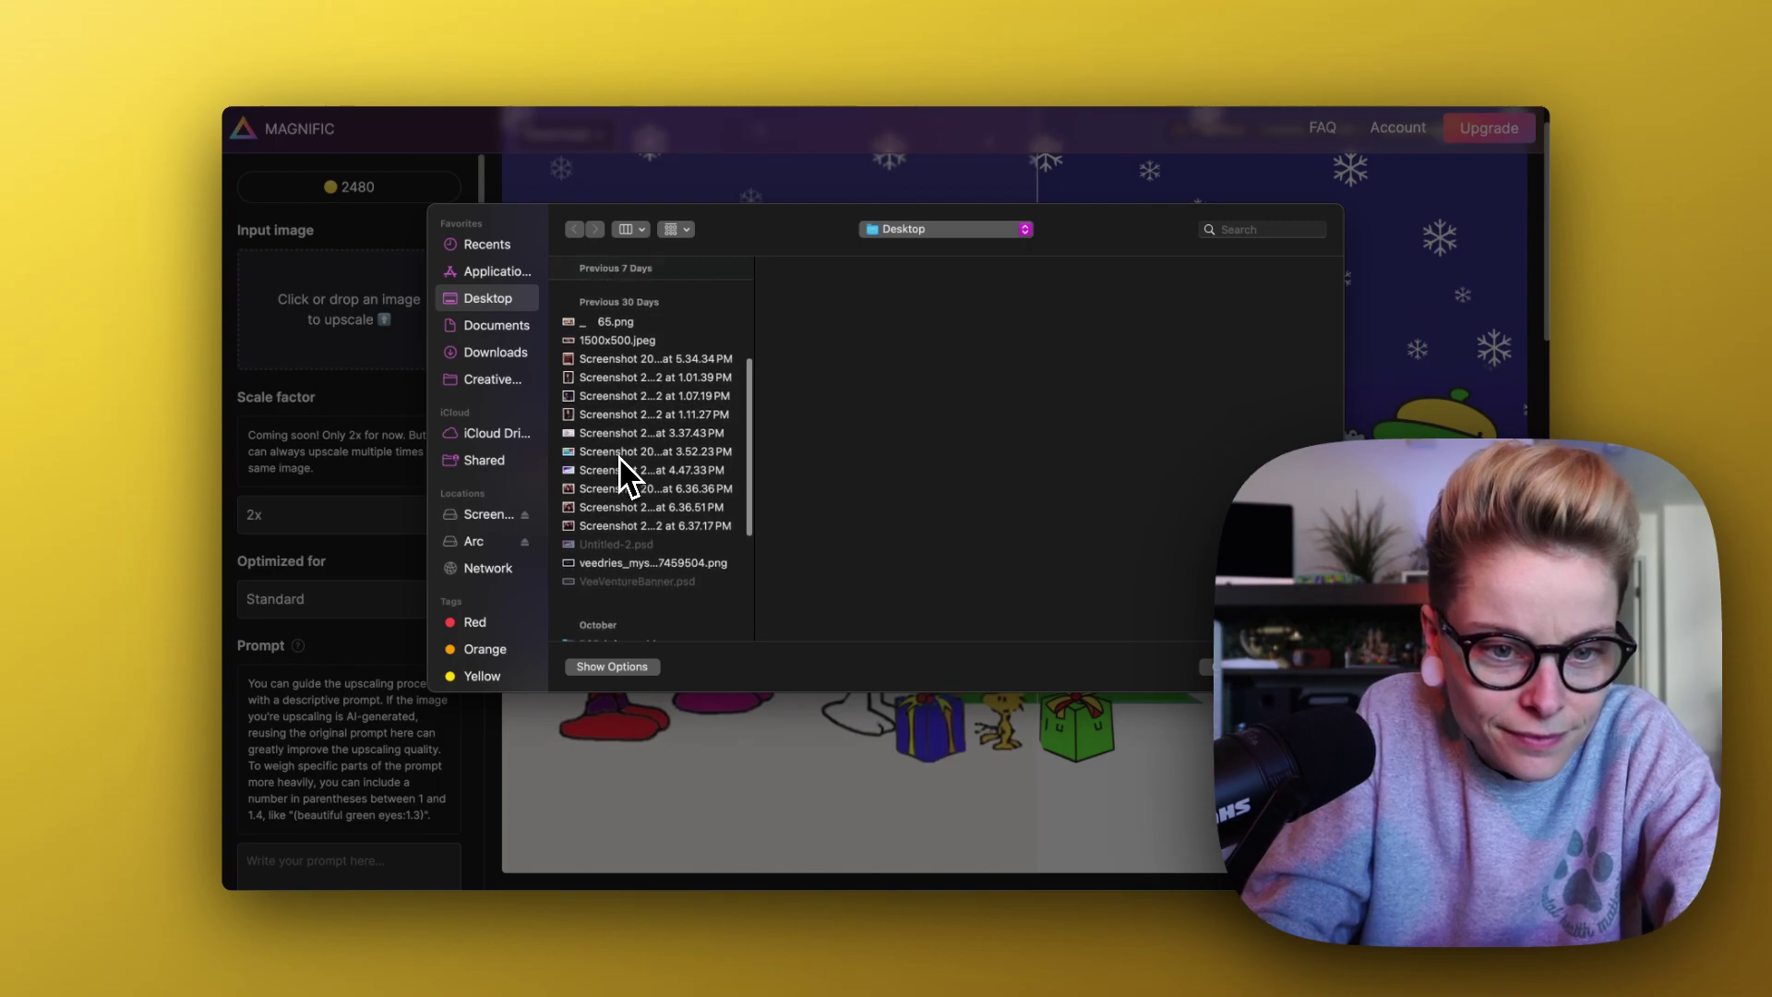
pyautogui.scroll(2, 604, 508)
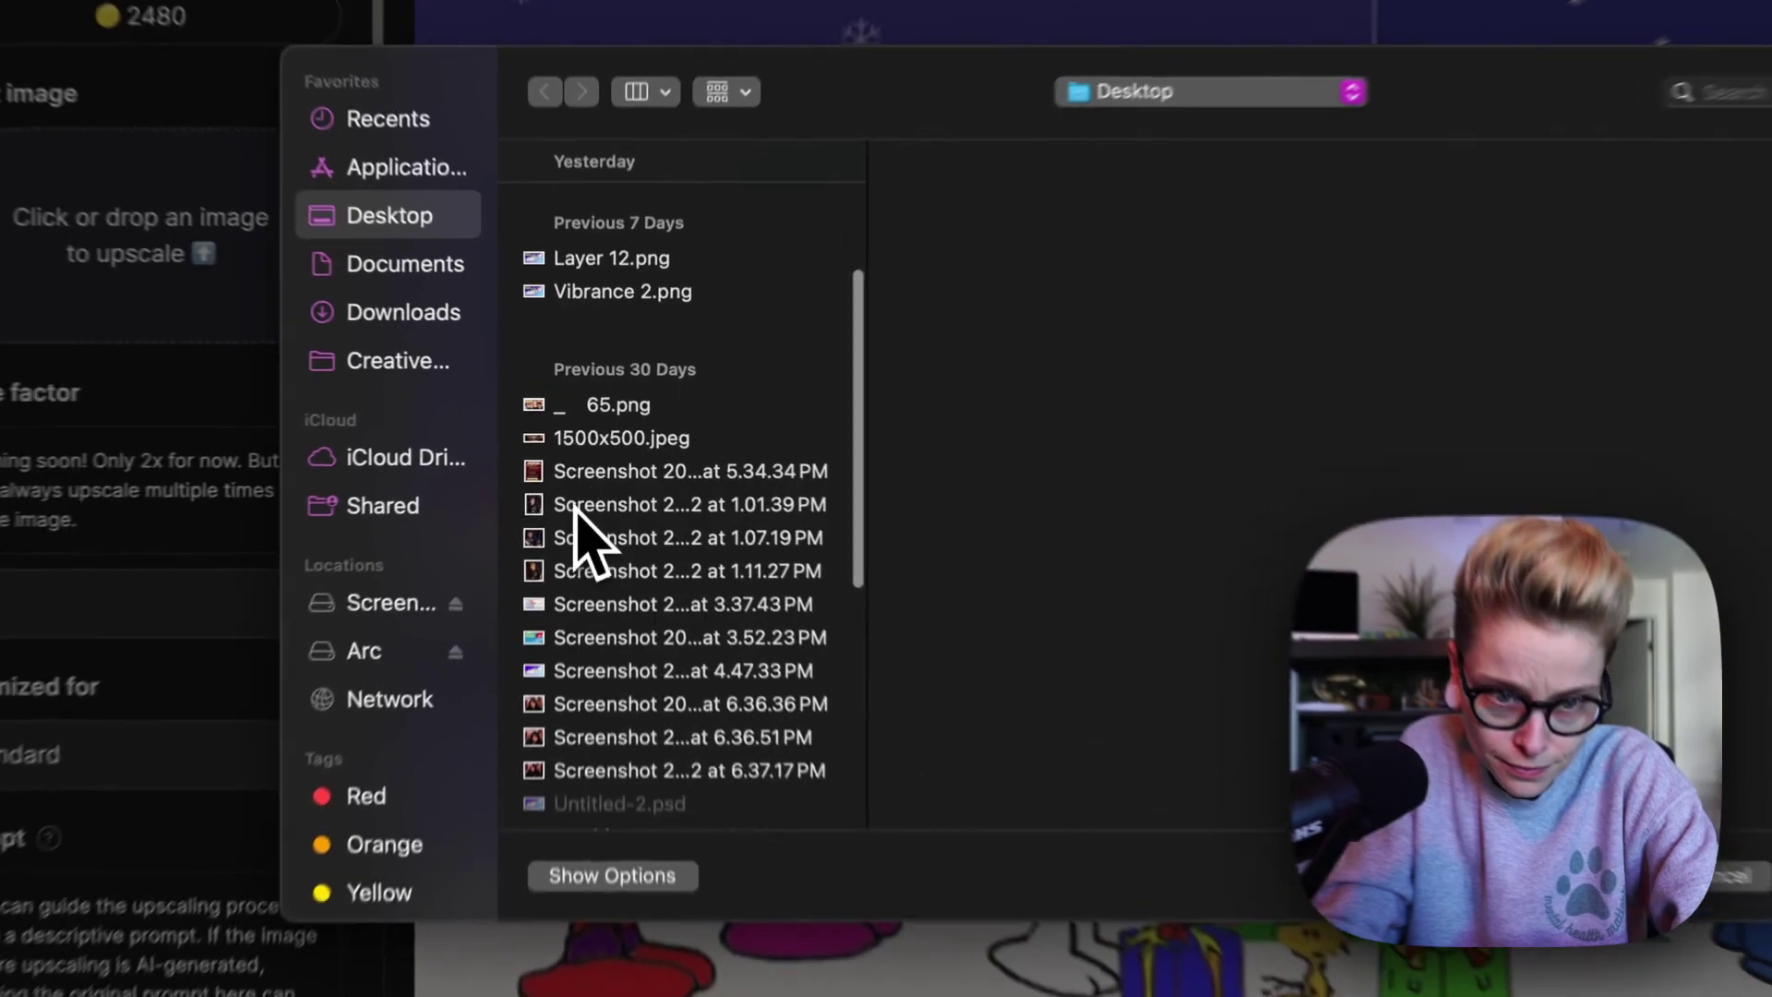
pyautogui.click(596, 461)
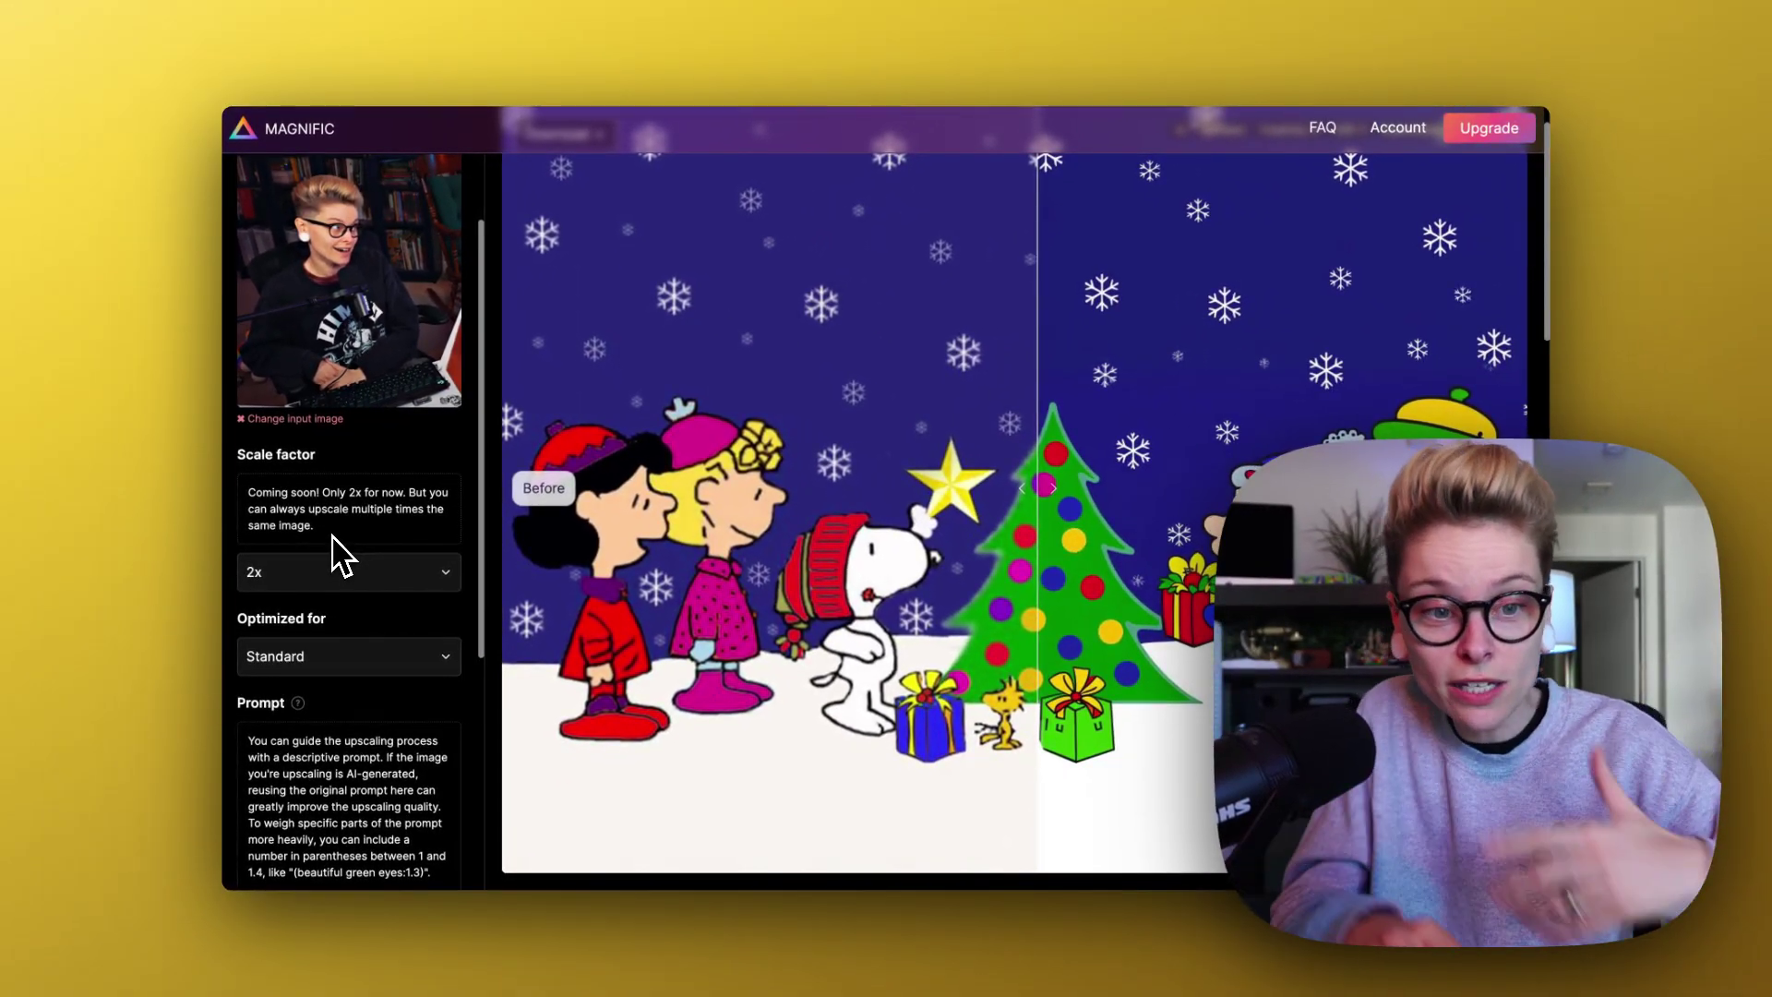
# Step: Set Creativity to 6, HDR to 3 and Resemblance to 0
pyautogui.scroll(-5, 342, 554)
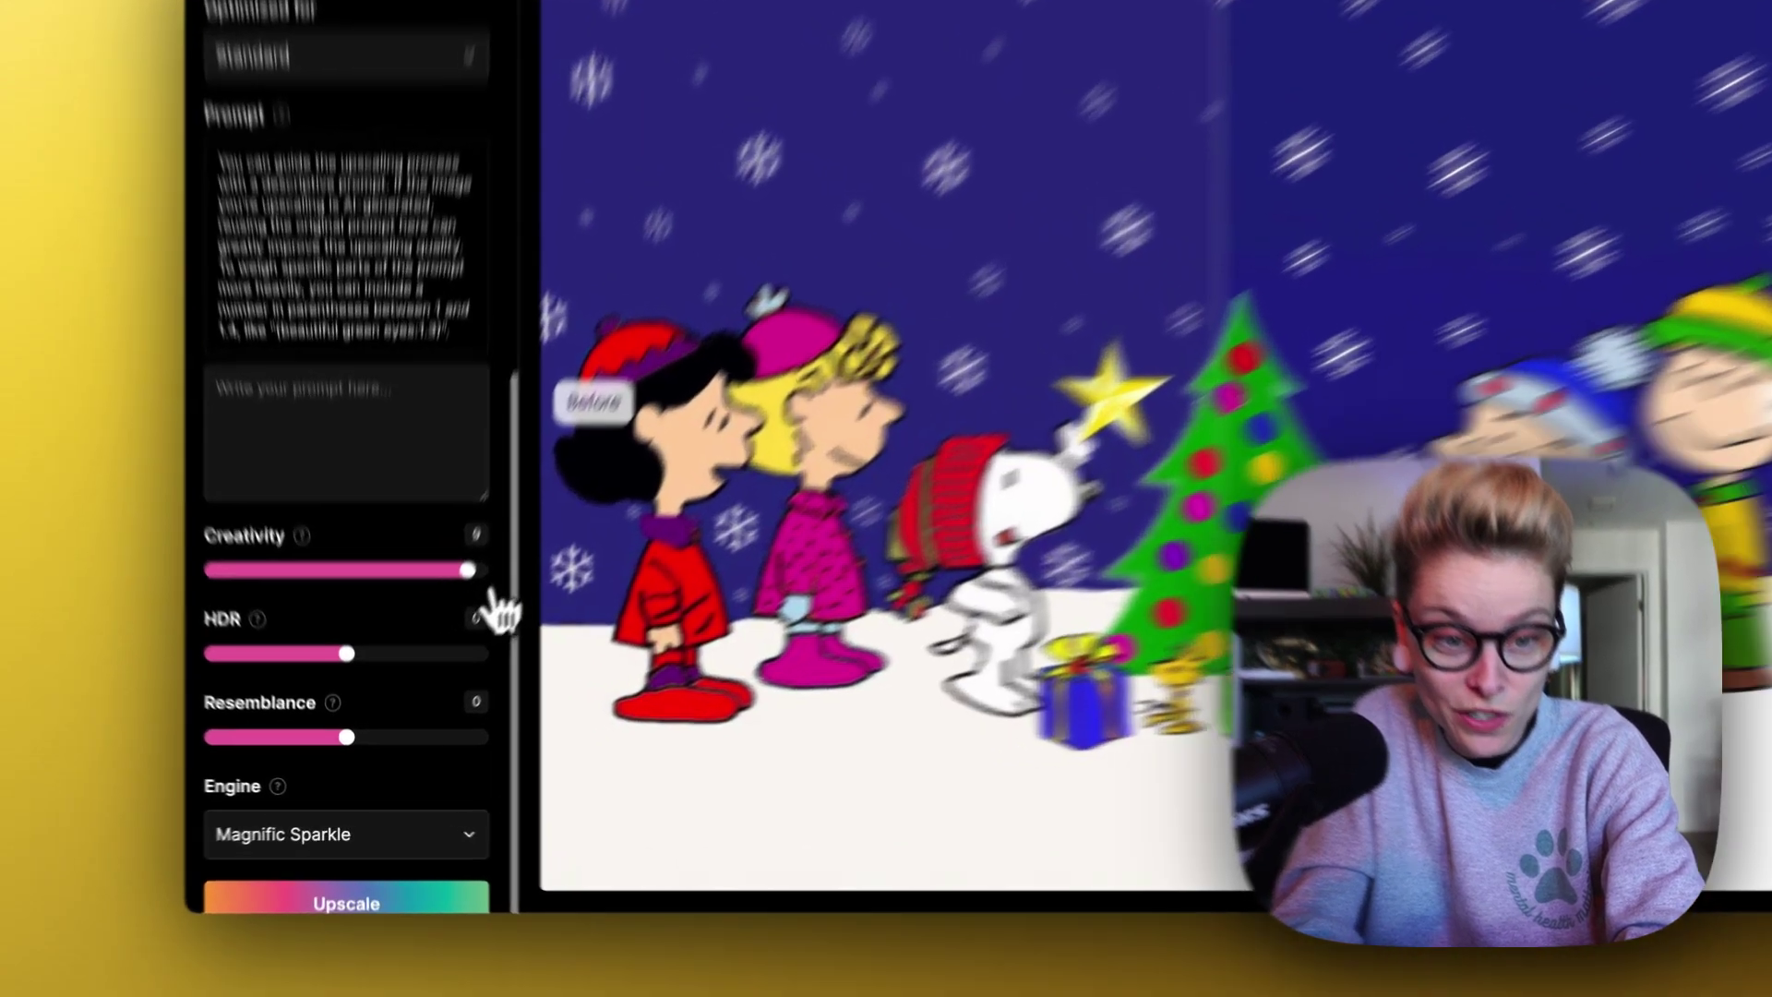
pyautogui.moveTo(444, 620); pyautogui.dragTo(432, 620)
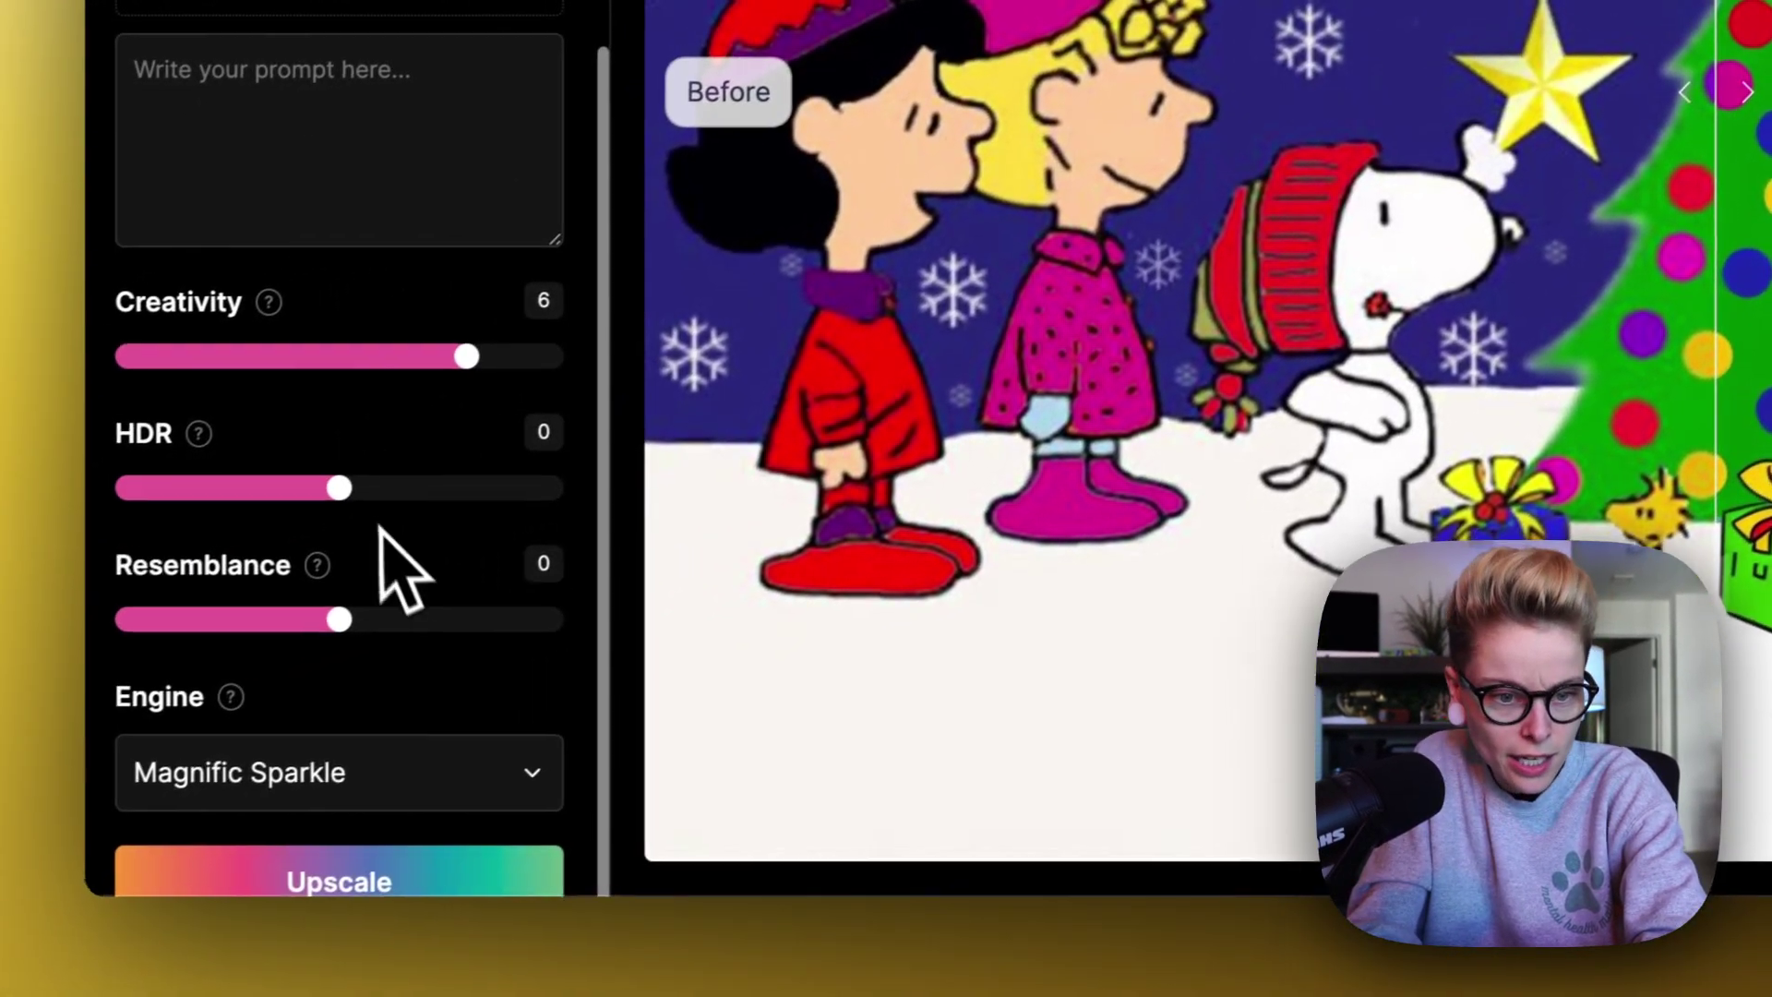
pyautogui.click(245, 537)
pyautogui.scroll(-2, 397, 443)
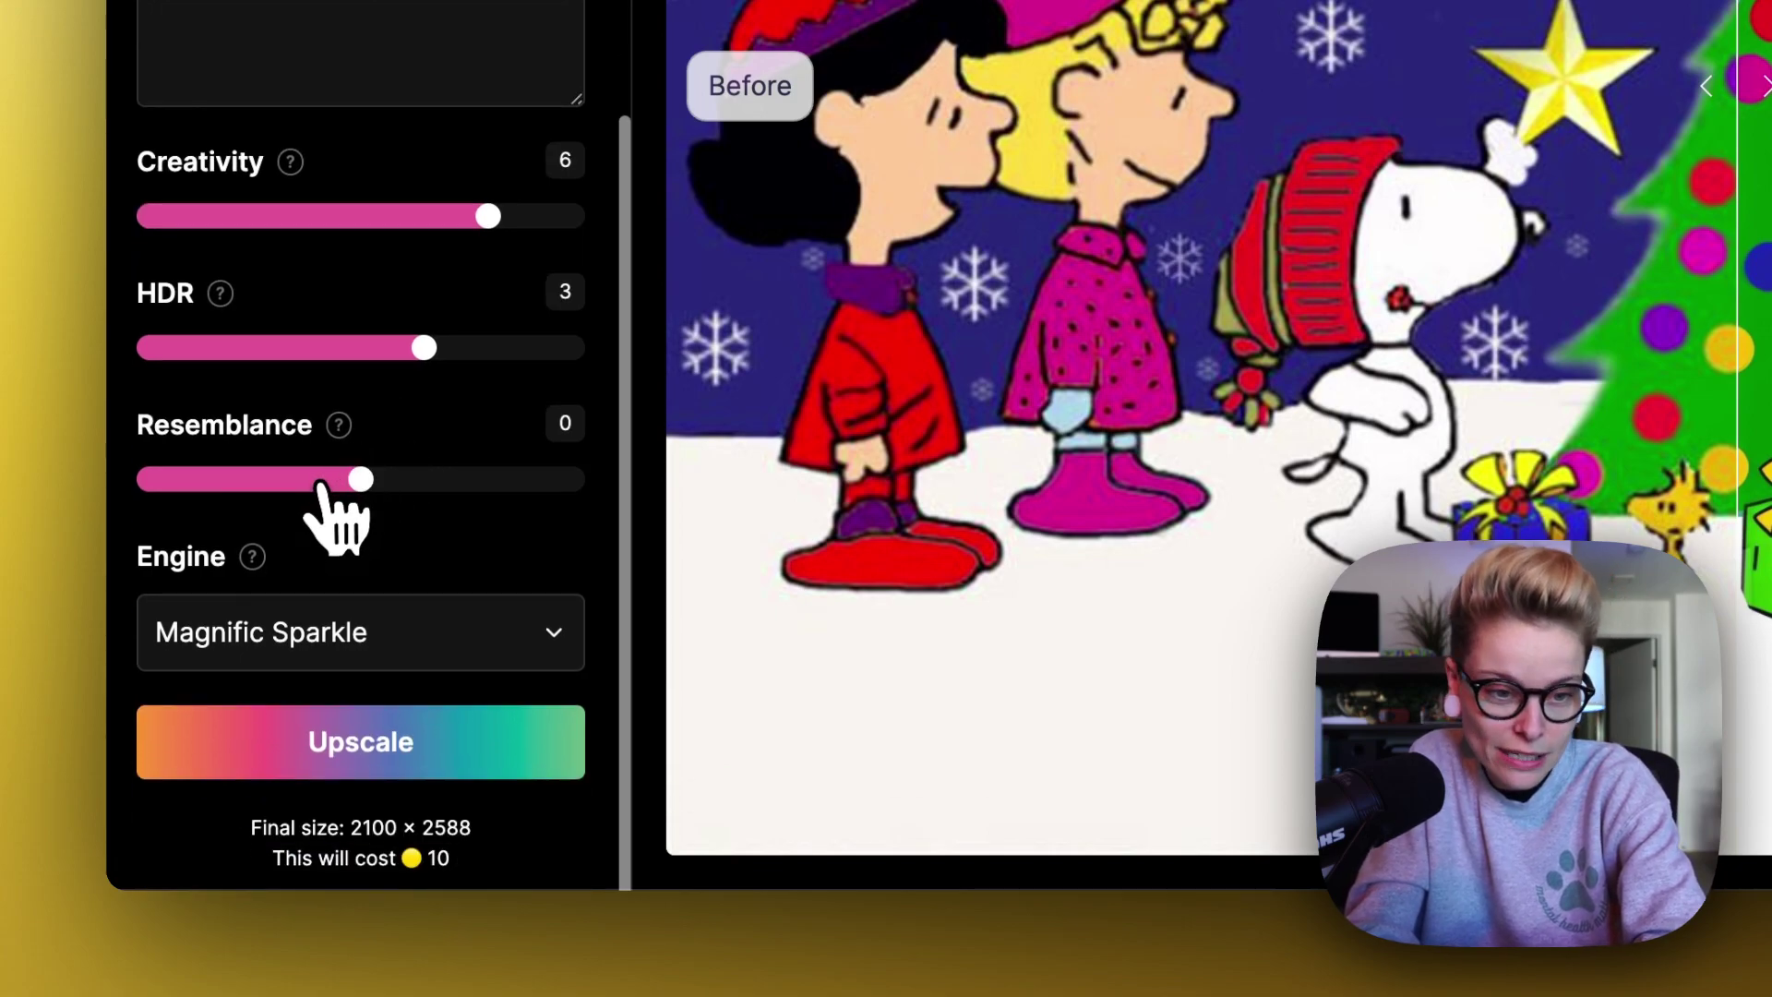
pyautogui.moveTo(365, 481)
pyautogui.mouseDown()
pyautogui.moveTo(314, 482)
pyautogui.moveTo(357, 484)
pyautogui.mouseUp()
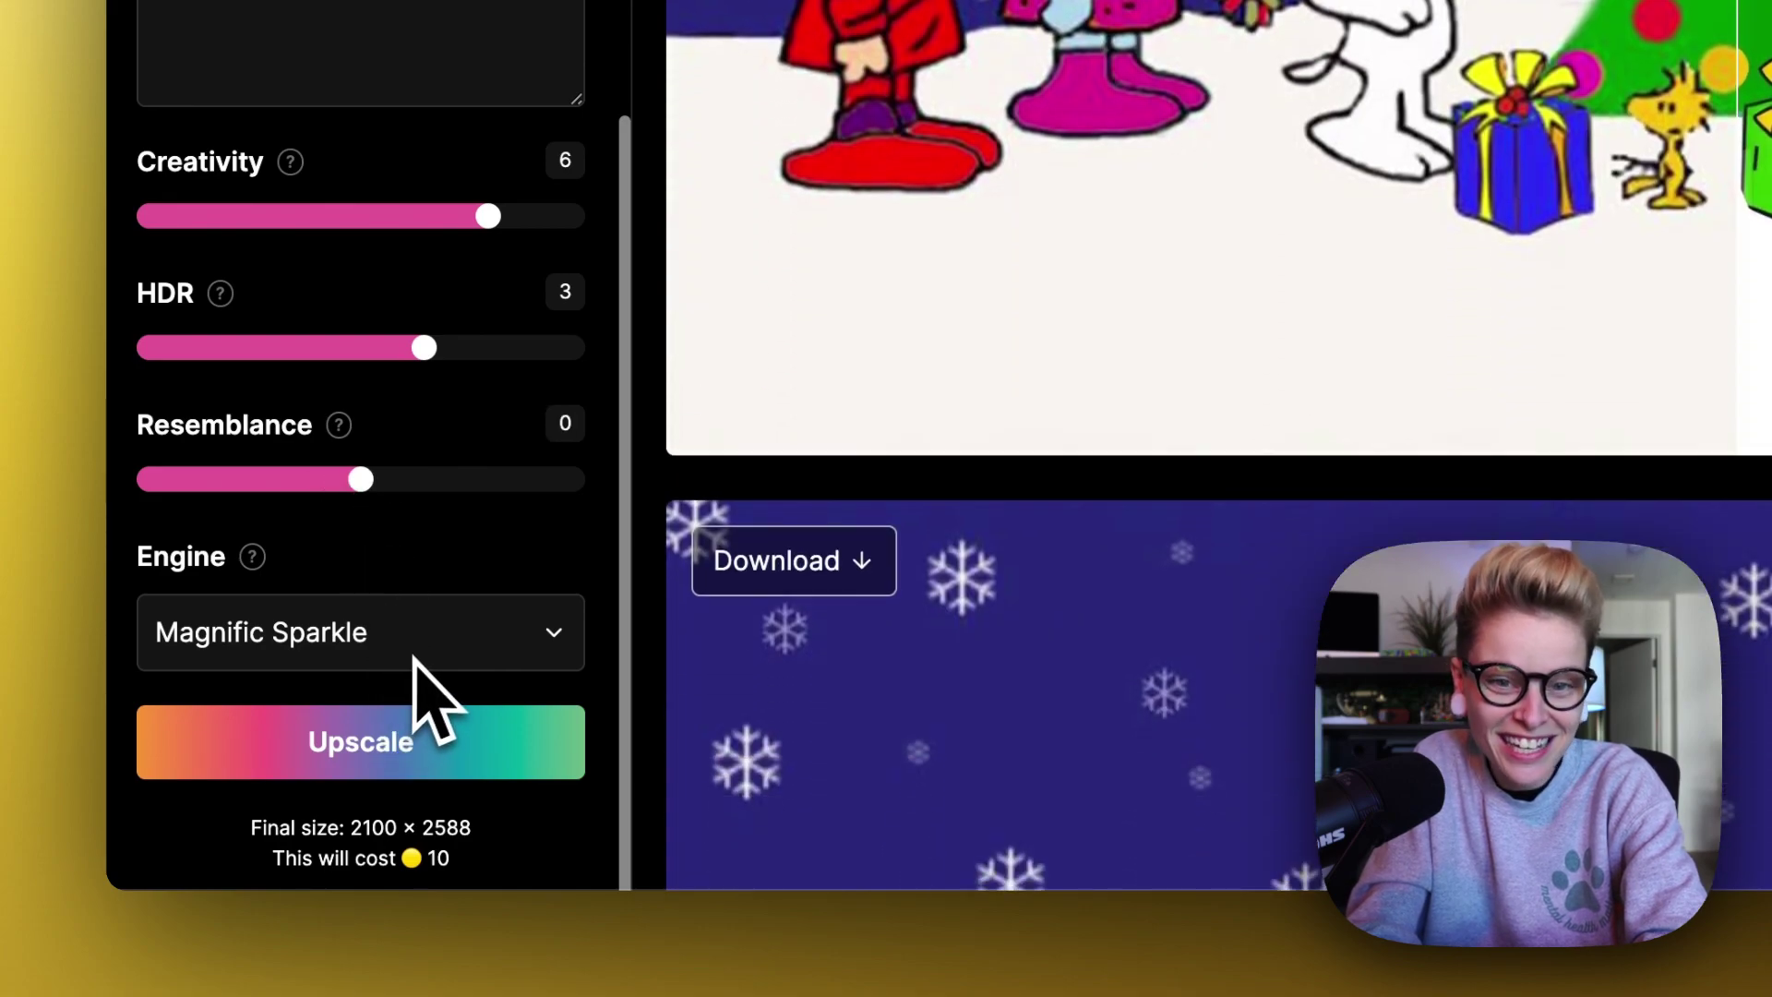
# Step: Switch the engine to Magnific Sharpy and start upscaling the presenter screenshot
pyautogui.click(421, 651)
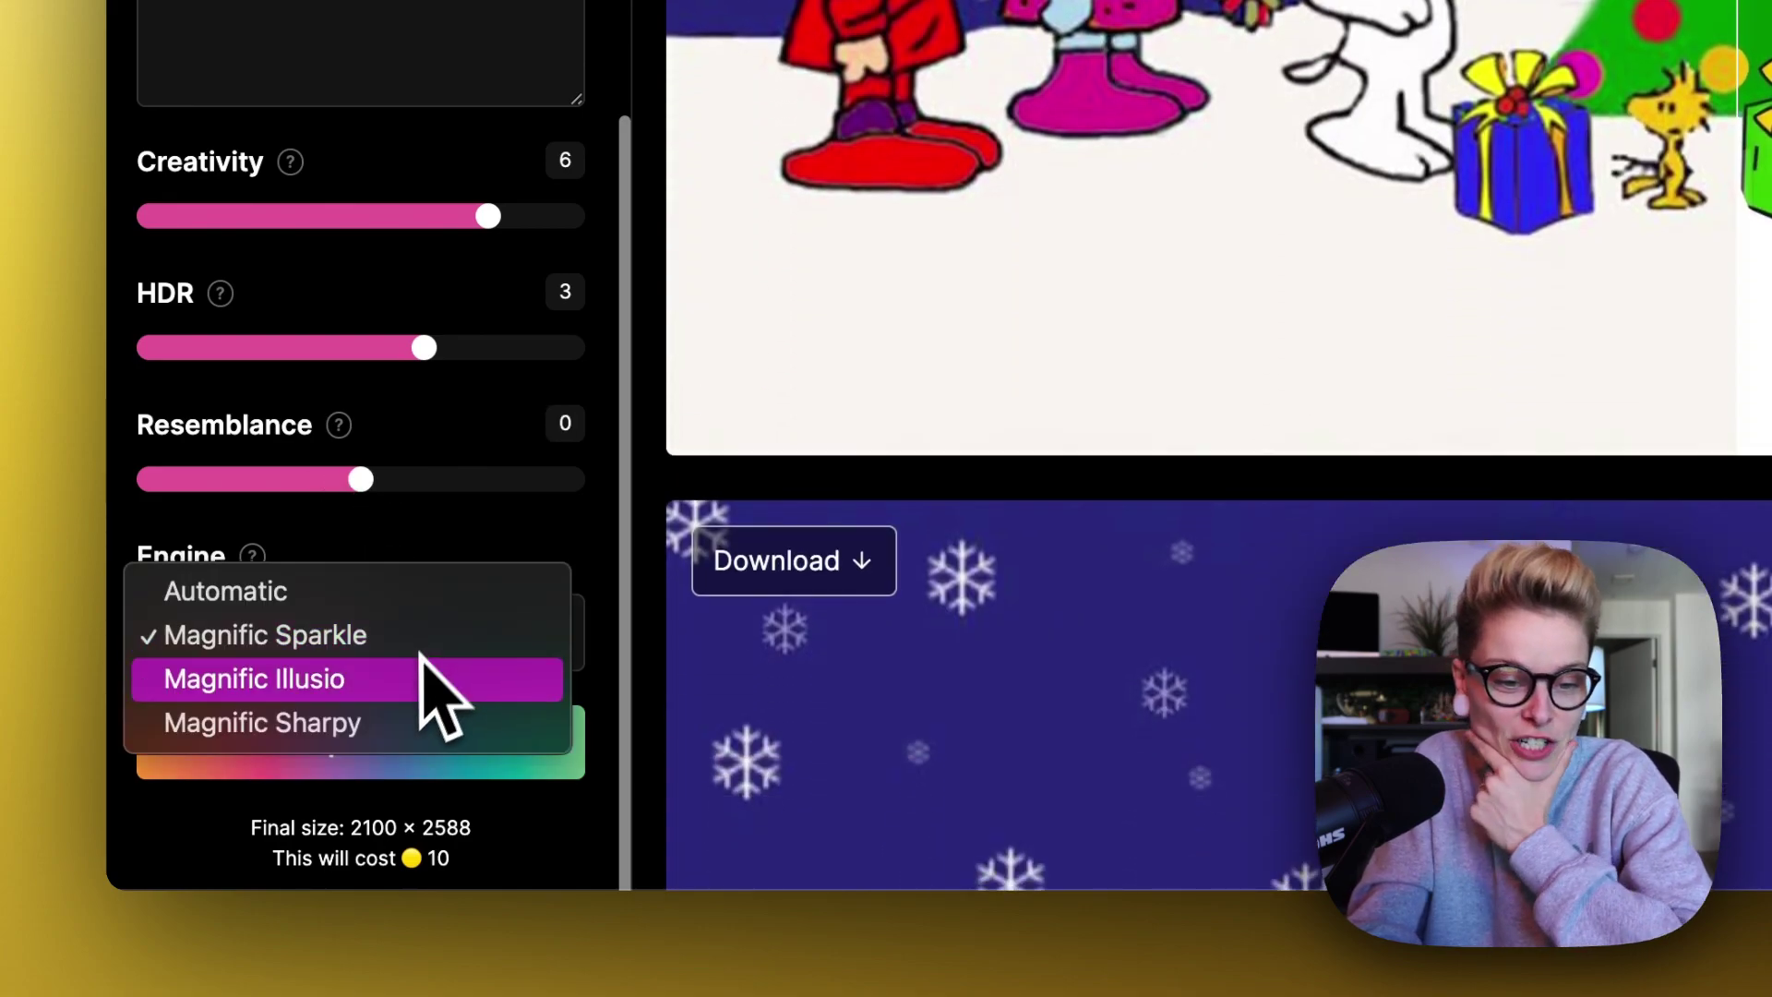
pyautogui.click(383, 727)
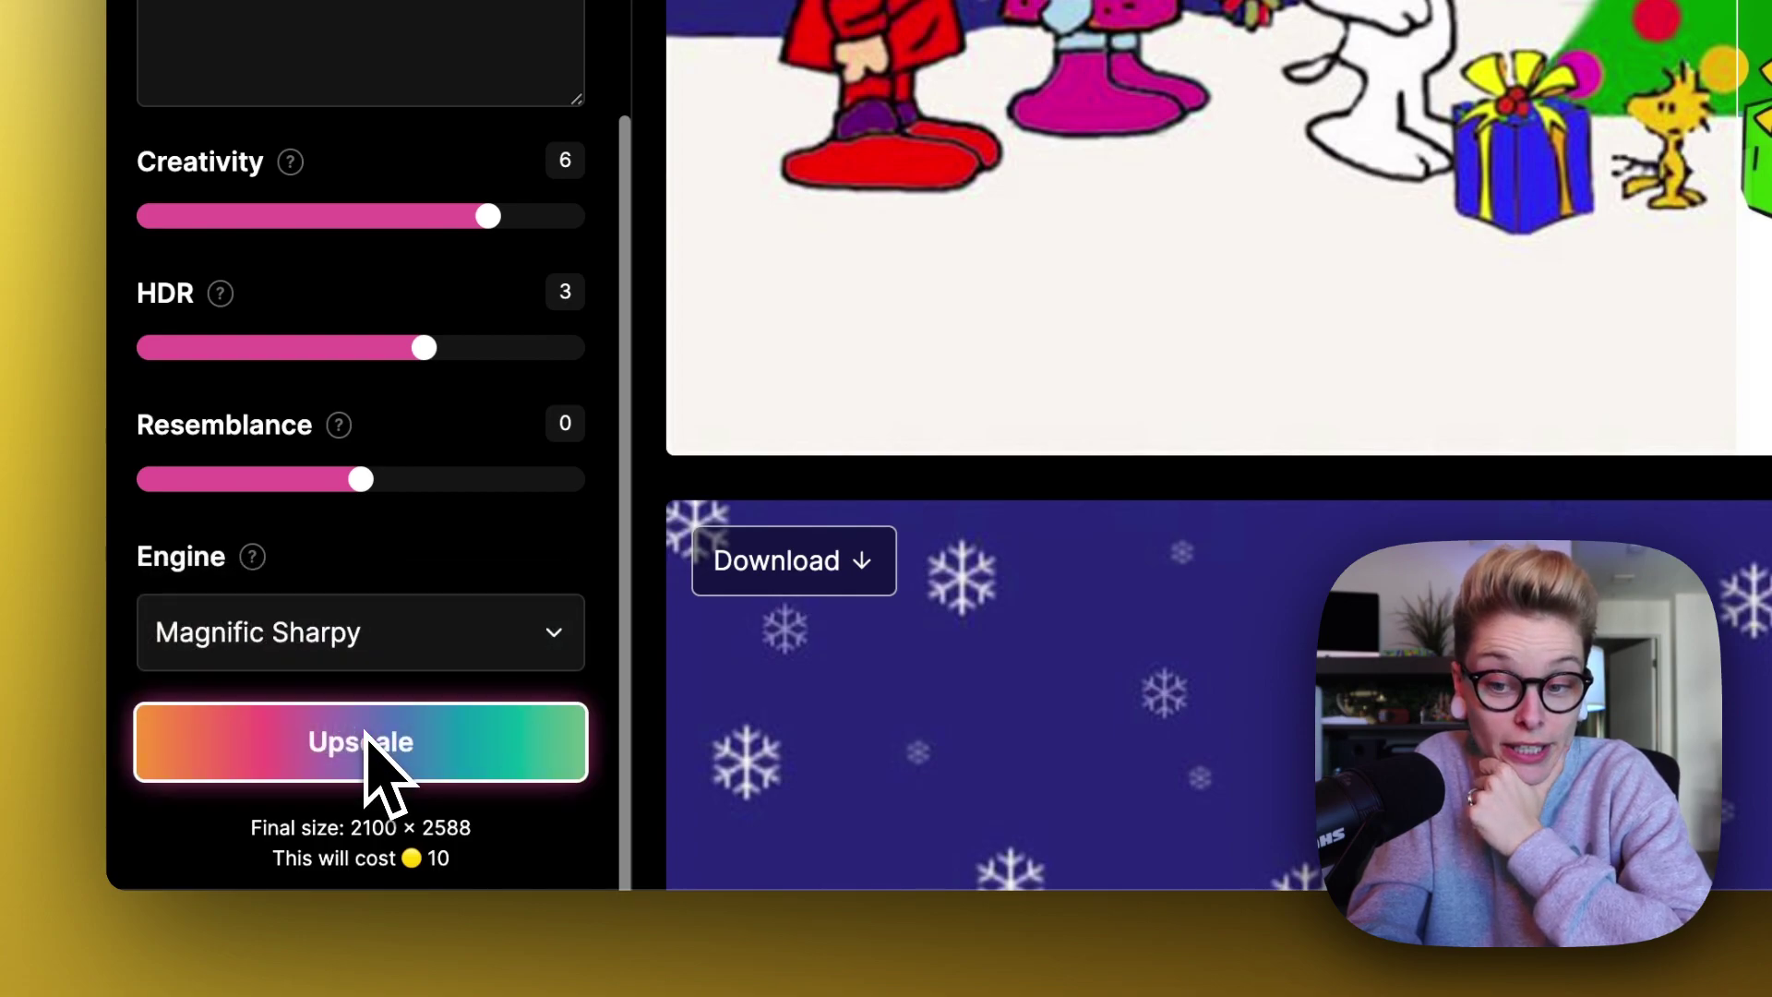
pyautogui.click(374, 752)
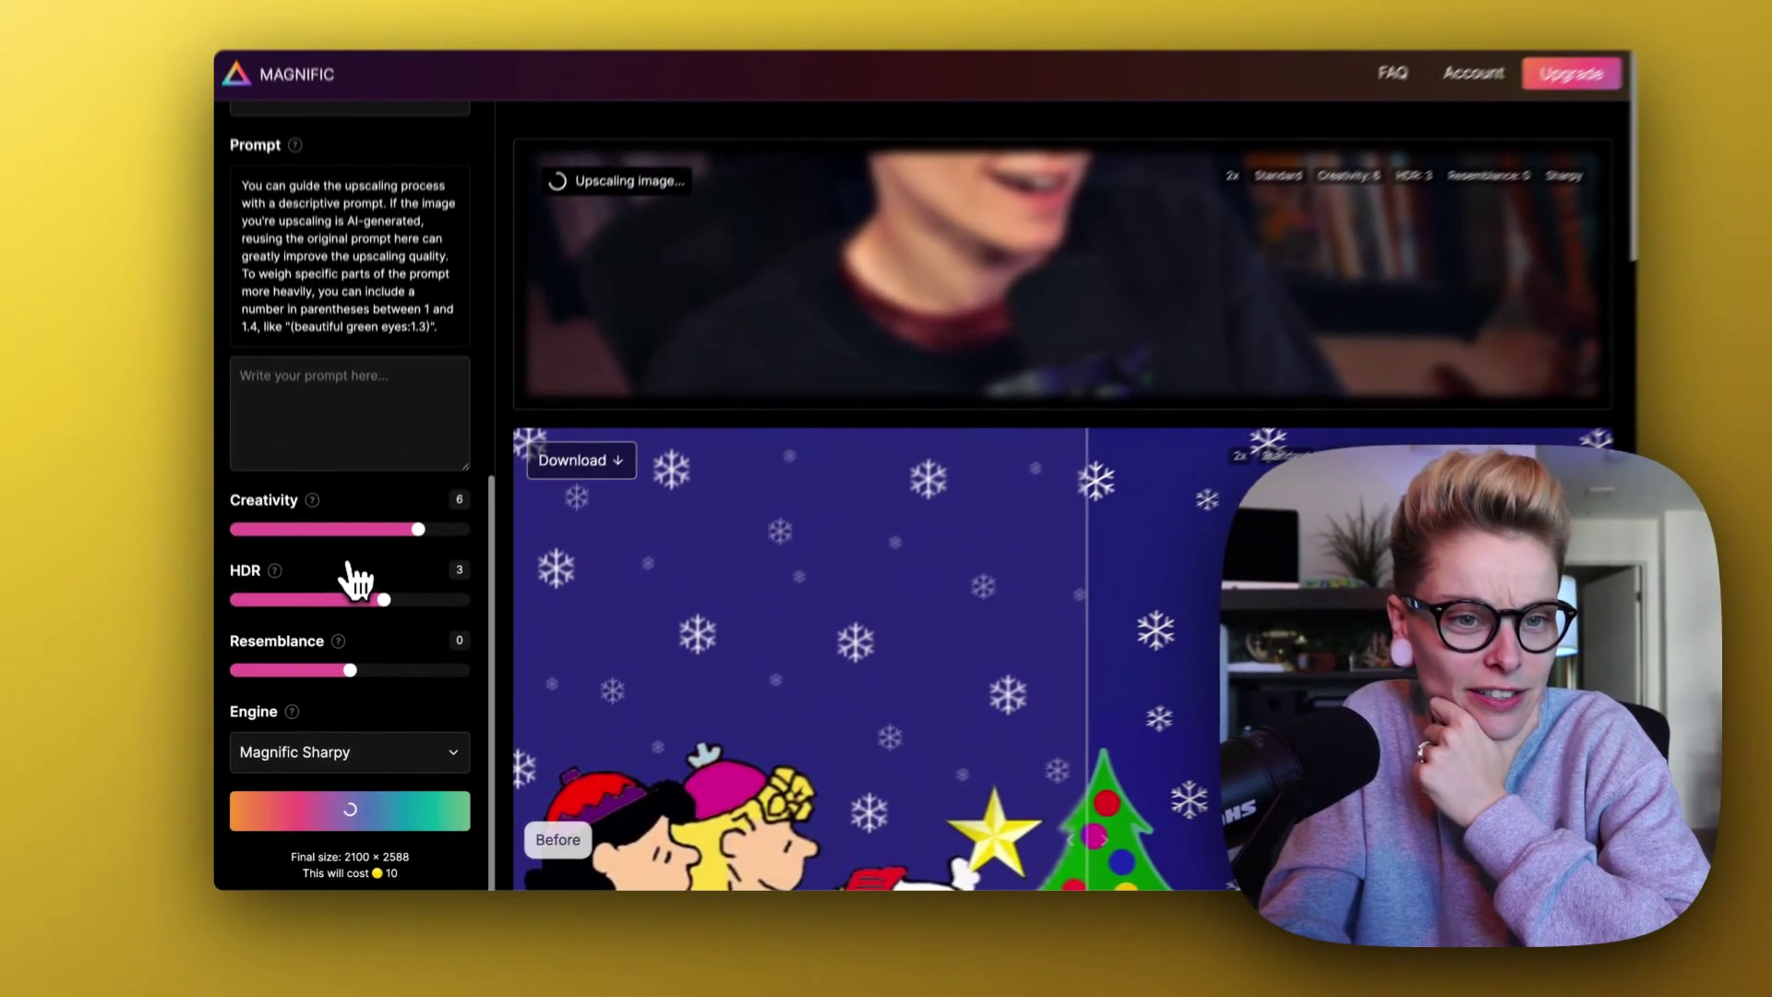
# Step: Scroll to the finished Sharpy result and drag the before/after divider to compare
pyautogui.scroll(2, 455, 0)
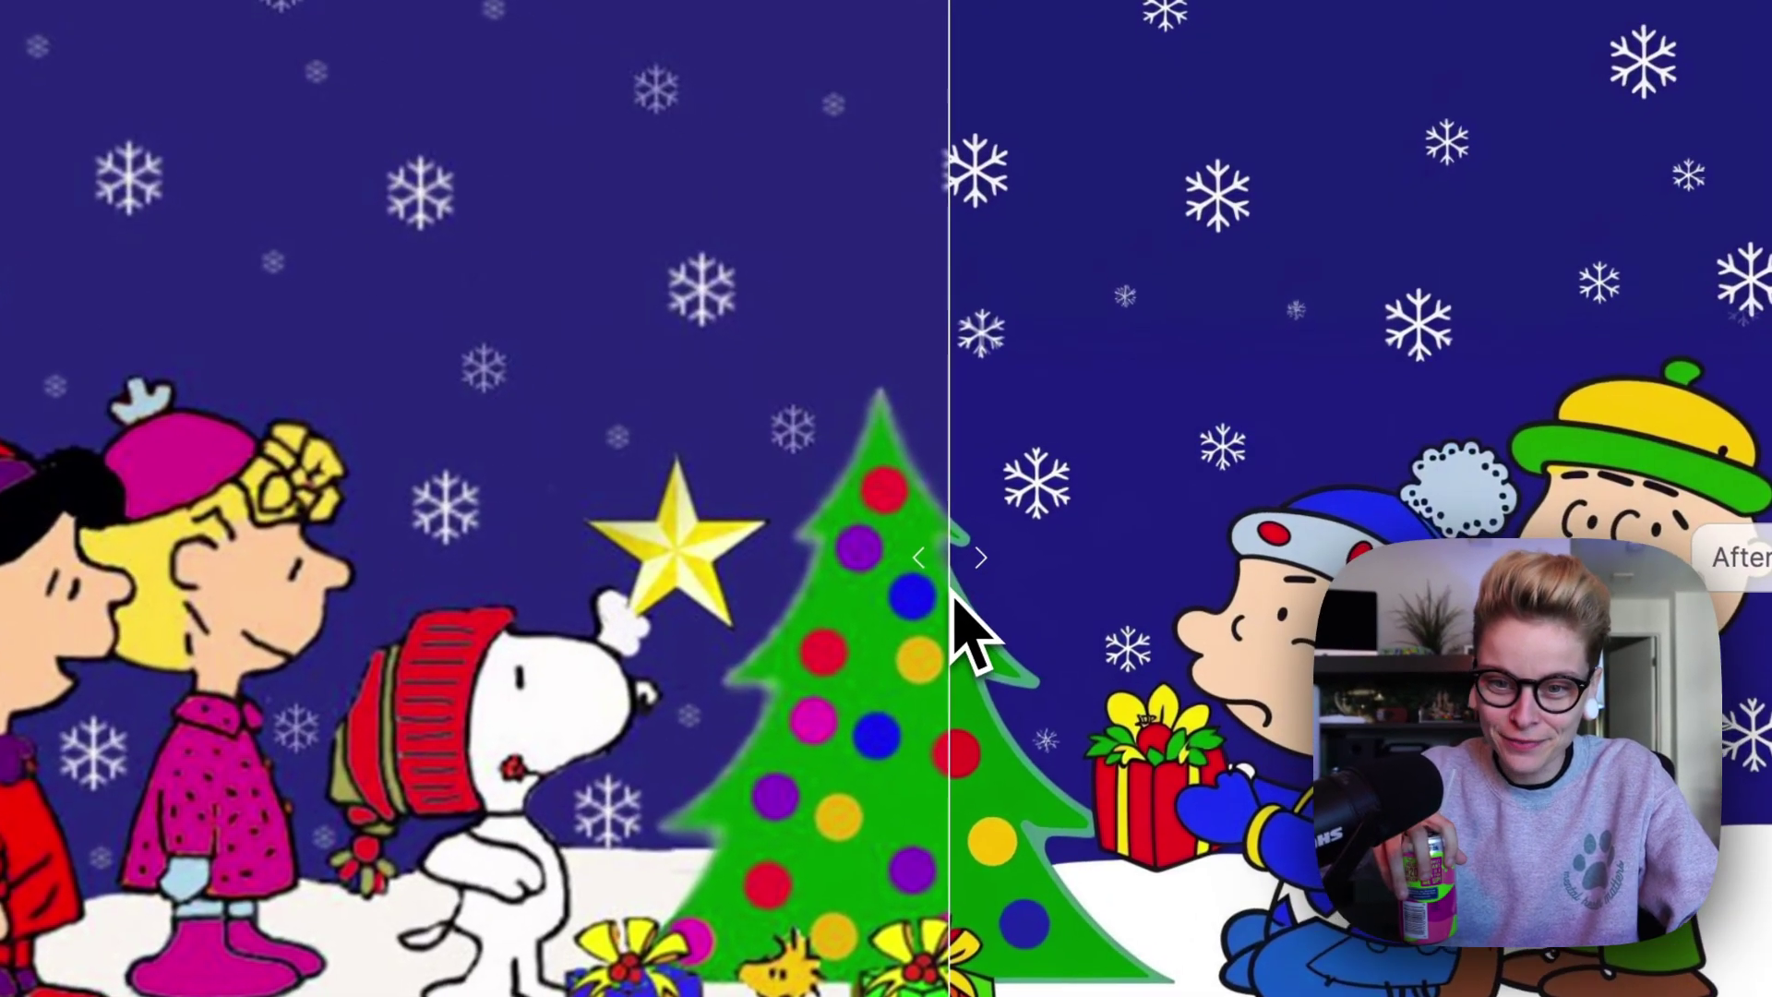
pyautogui.moveTo(955, 595); pyautogui.dragTo(766, 730)
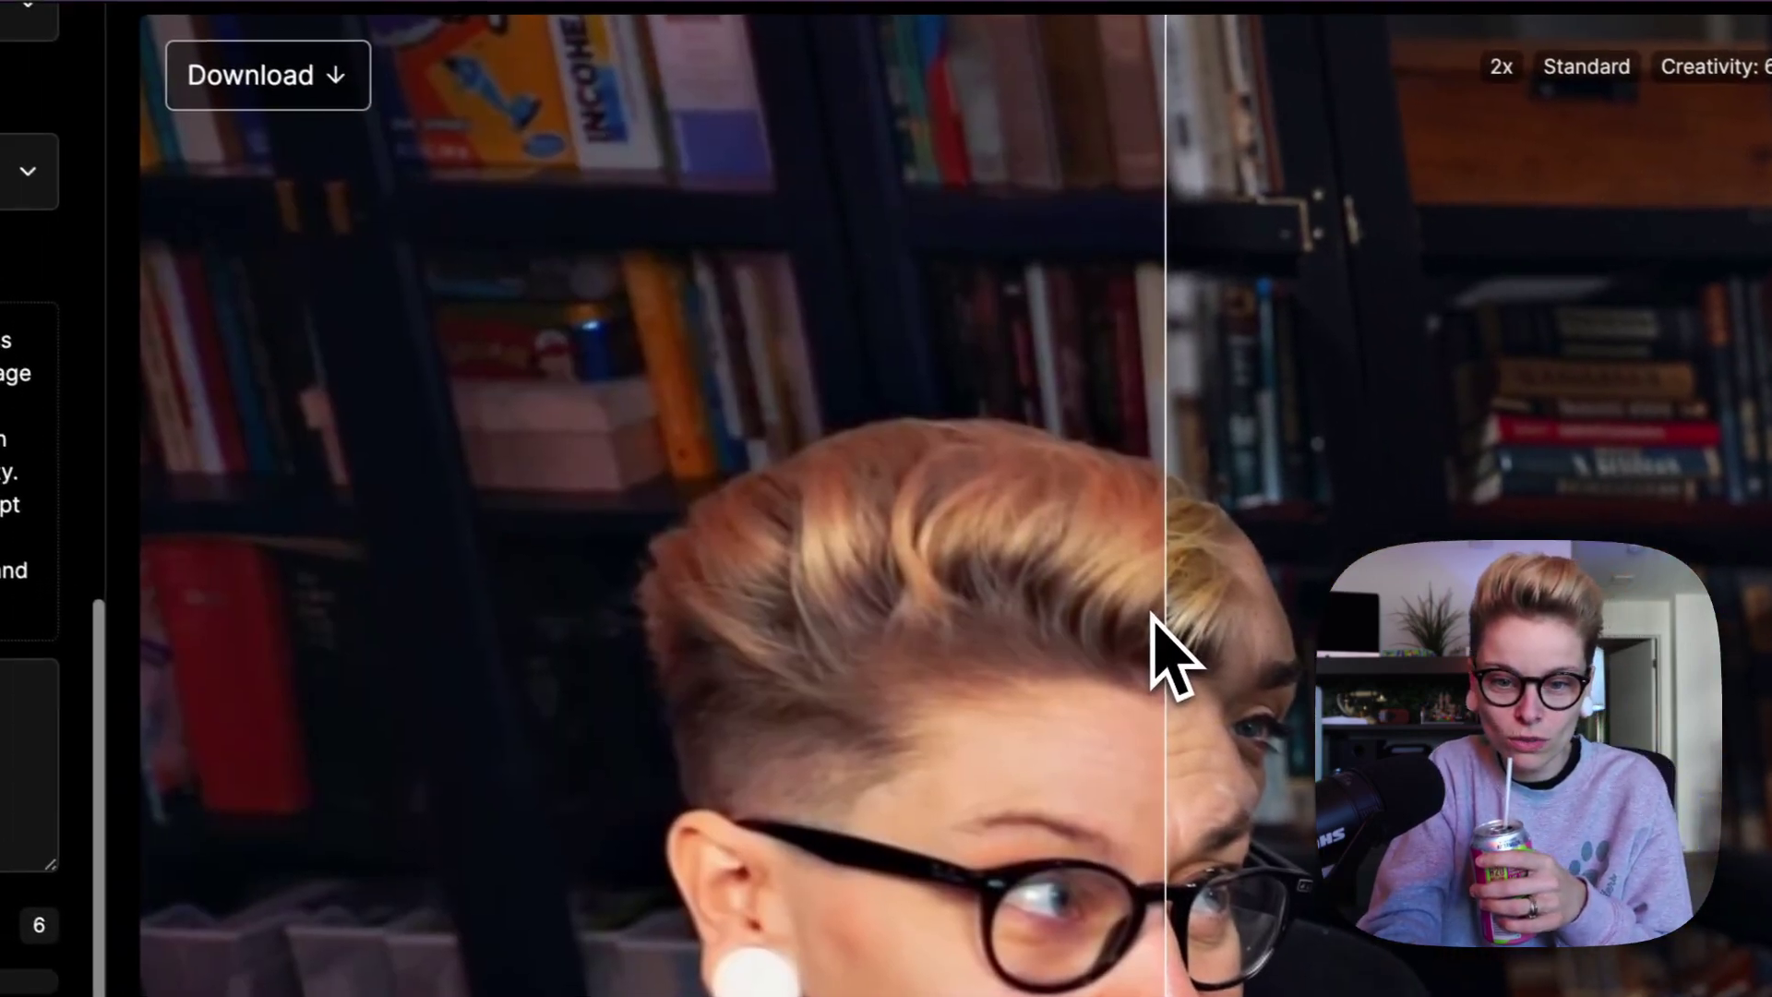
pyautogui.scroll(-1, 1164, 642)
pyautogui.moveTo(1167, 646); pyautogui.dragTo(582, 704)
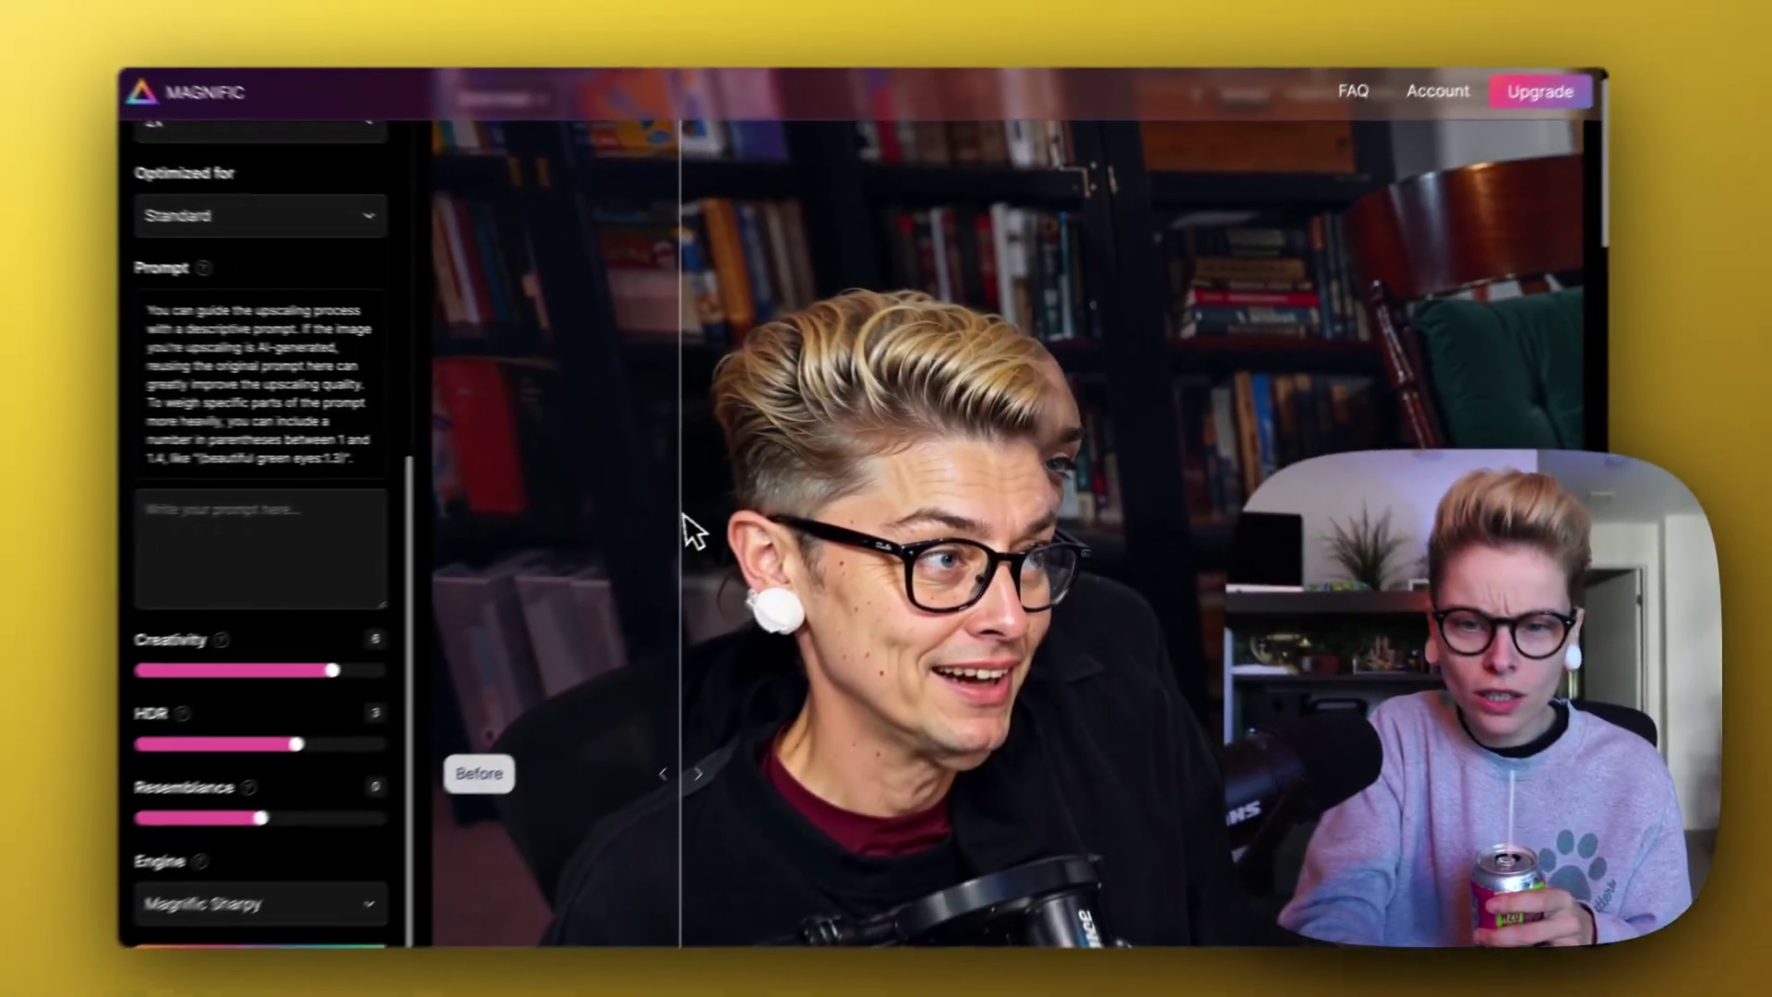
pyautogui.moveTo(725, 515); pyautogui.dragTo(1187, 600)
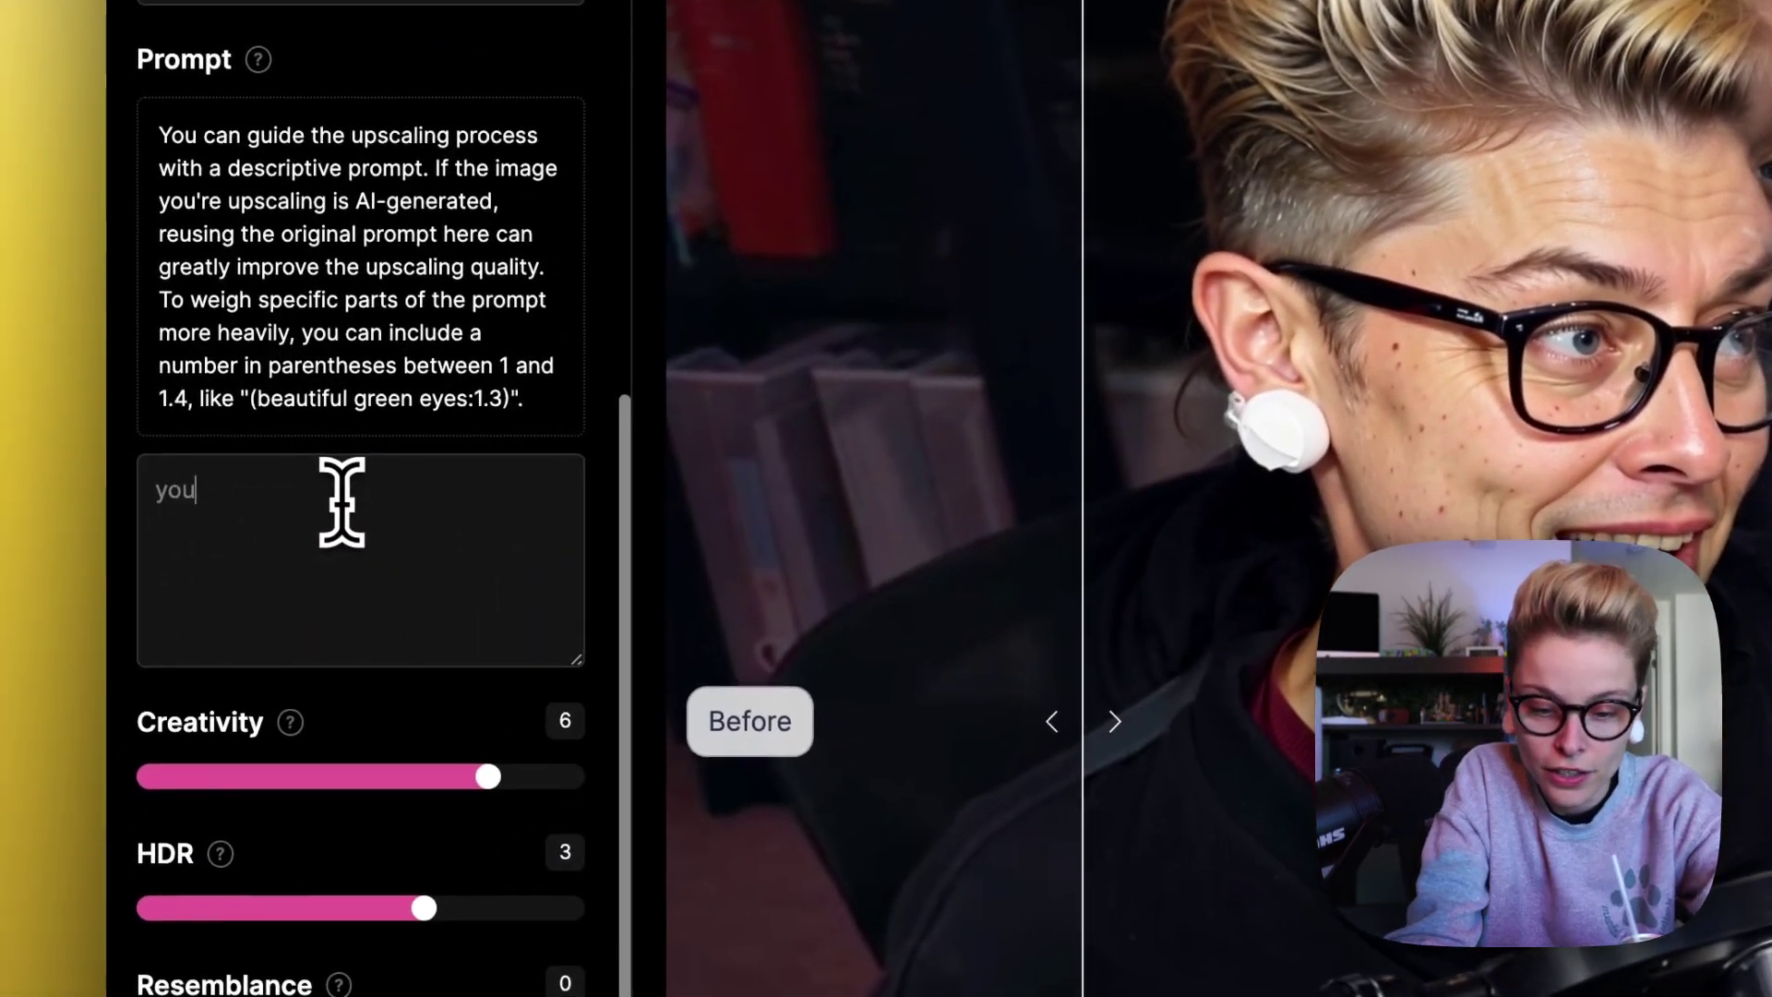
# Step: Enter the prompt (subject younger:1.3), then change its weight to 1.5
pyautogui.write('ng')
pyautogui.press('BackSpace')
pyautogui.press('BackSpace')
pyautogui.press('BackSpace')
pyautogui.press('BackSpace')
pyautogui.press('BackSpace')
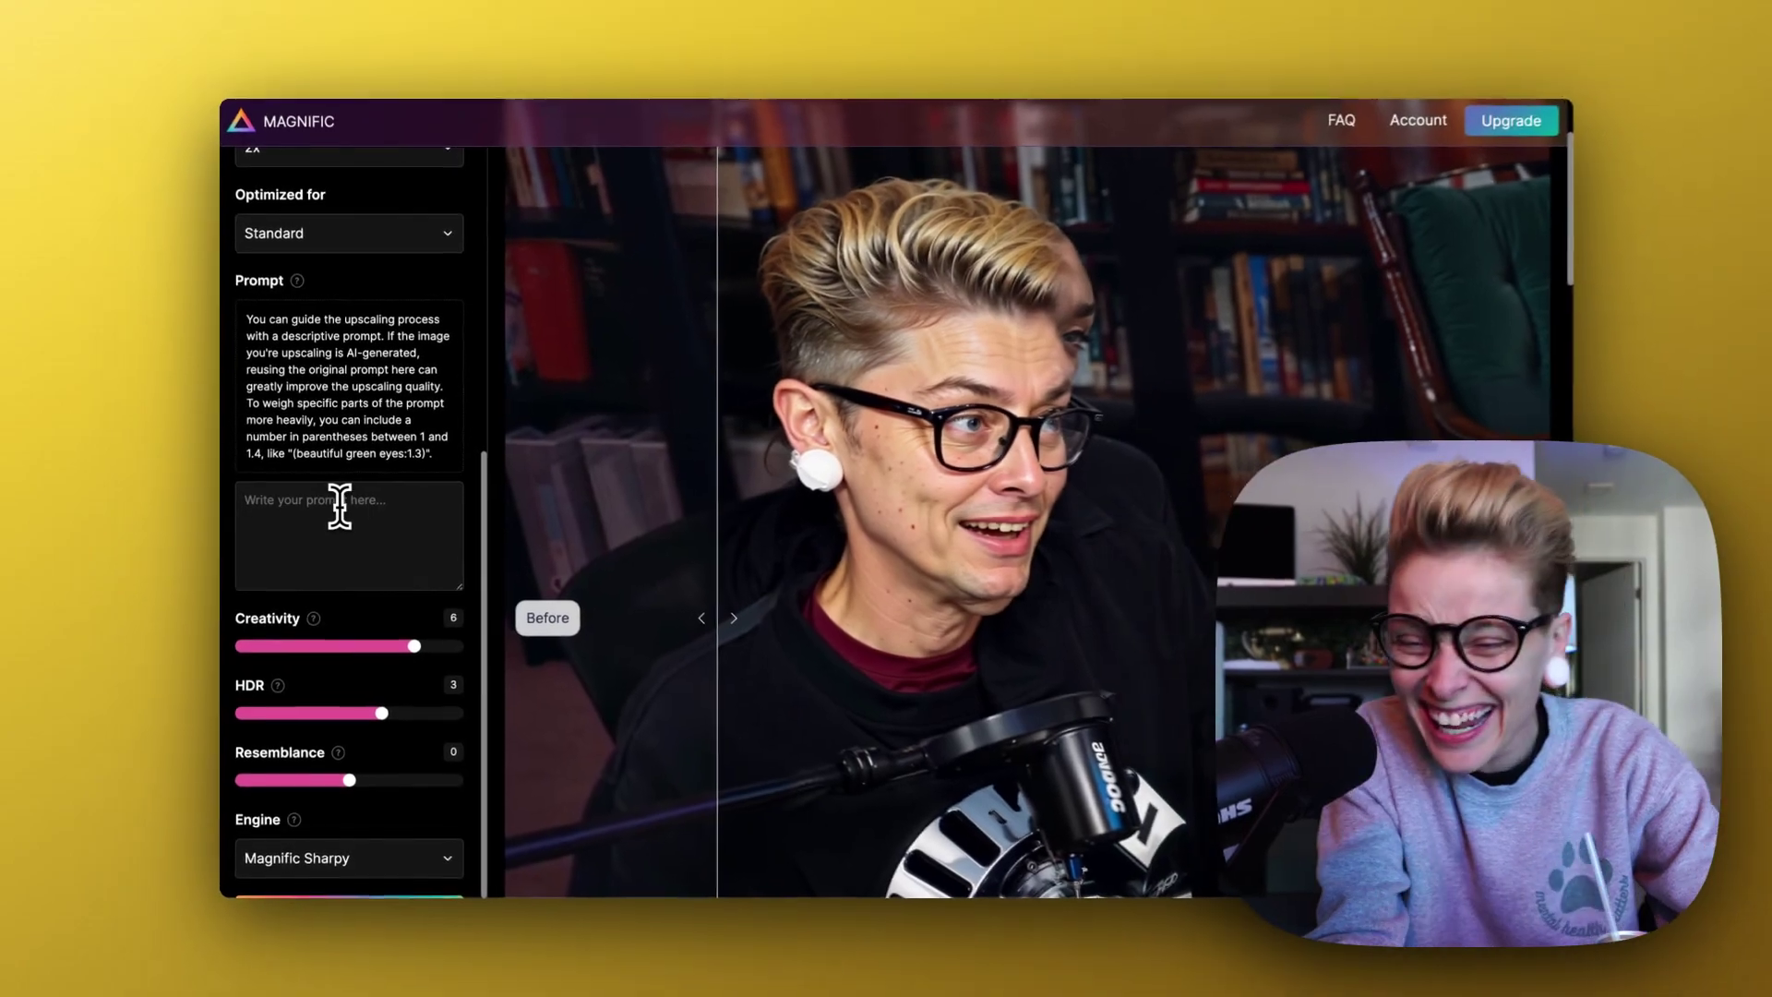
pyautogui.write('(subject younger:1.3')
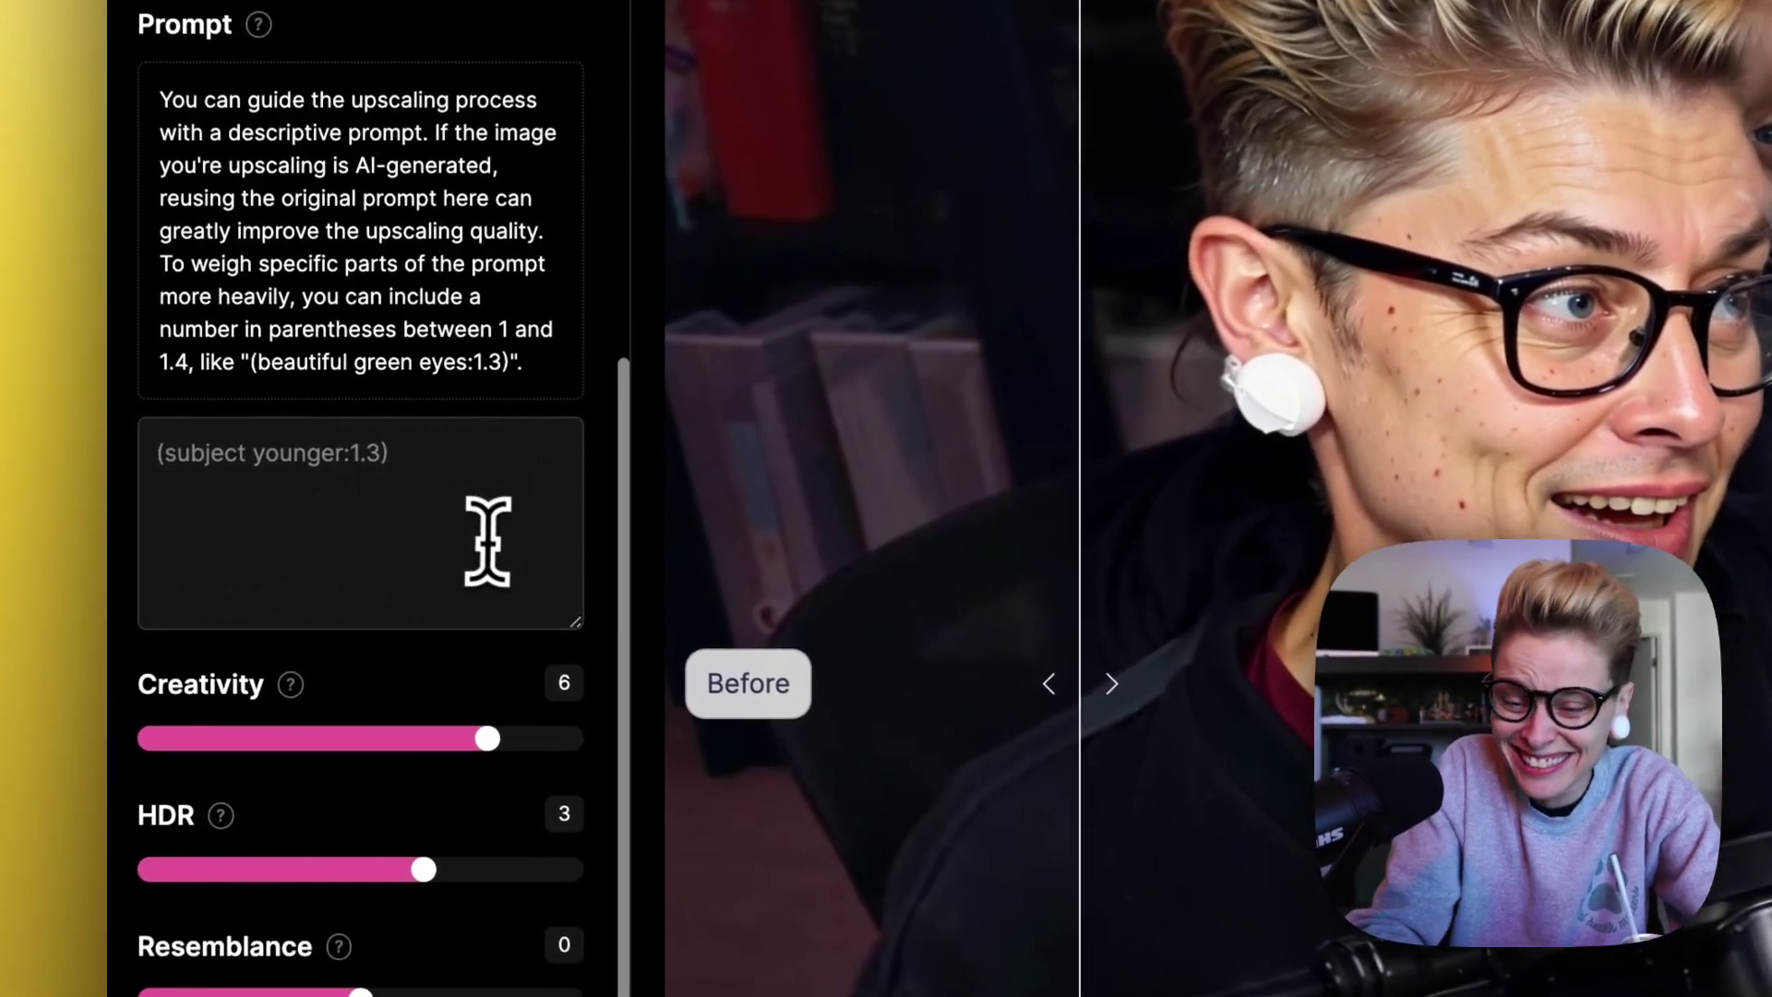
pyautogui.press('Left')
pyautogui.press('BackSpace')
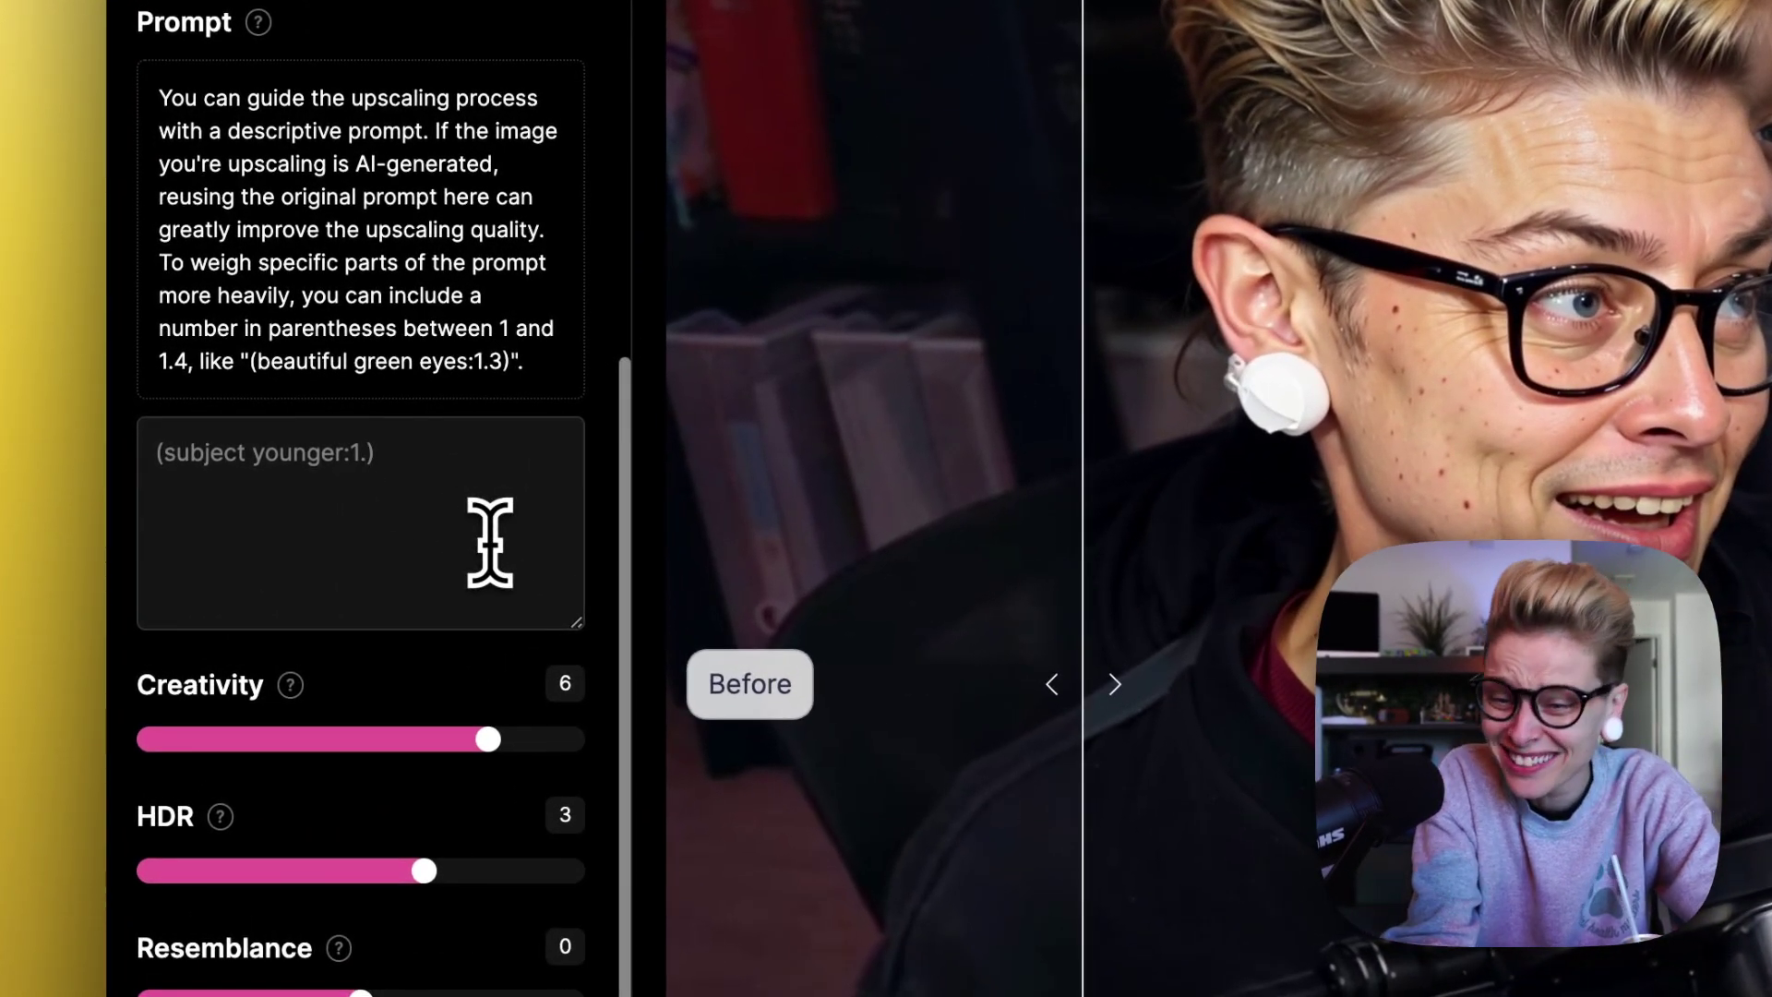
pyautogui.write('5')
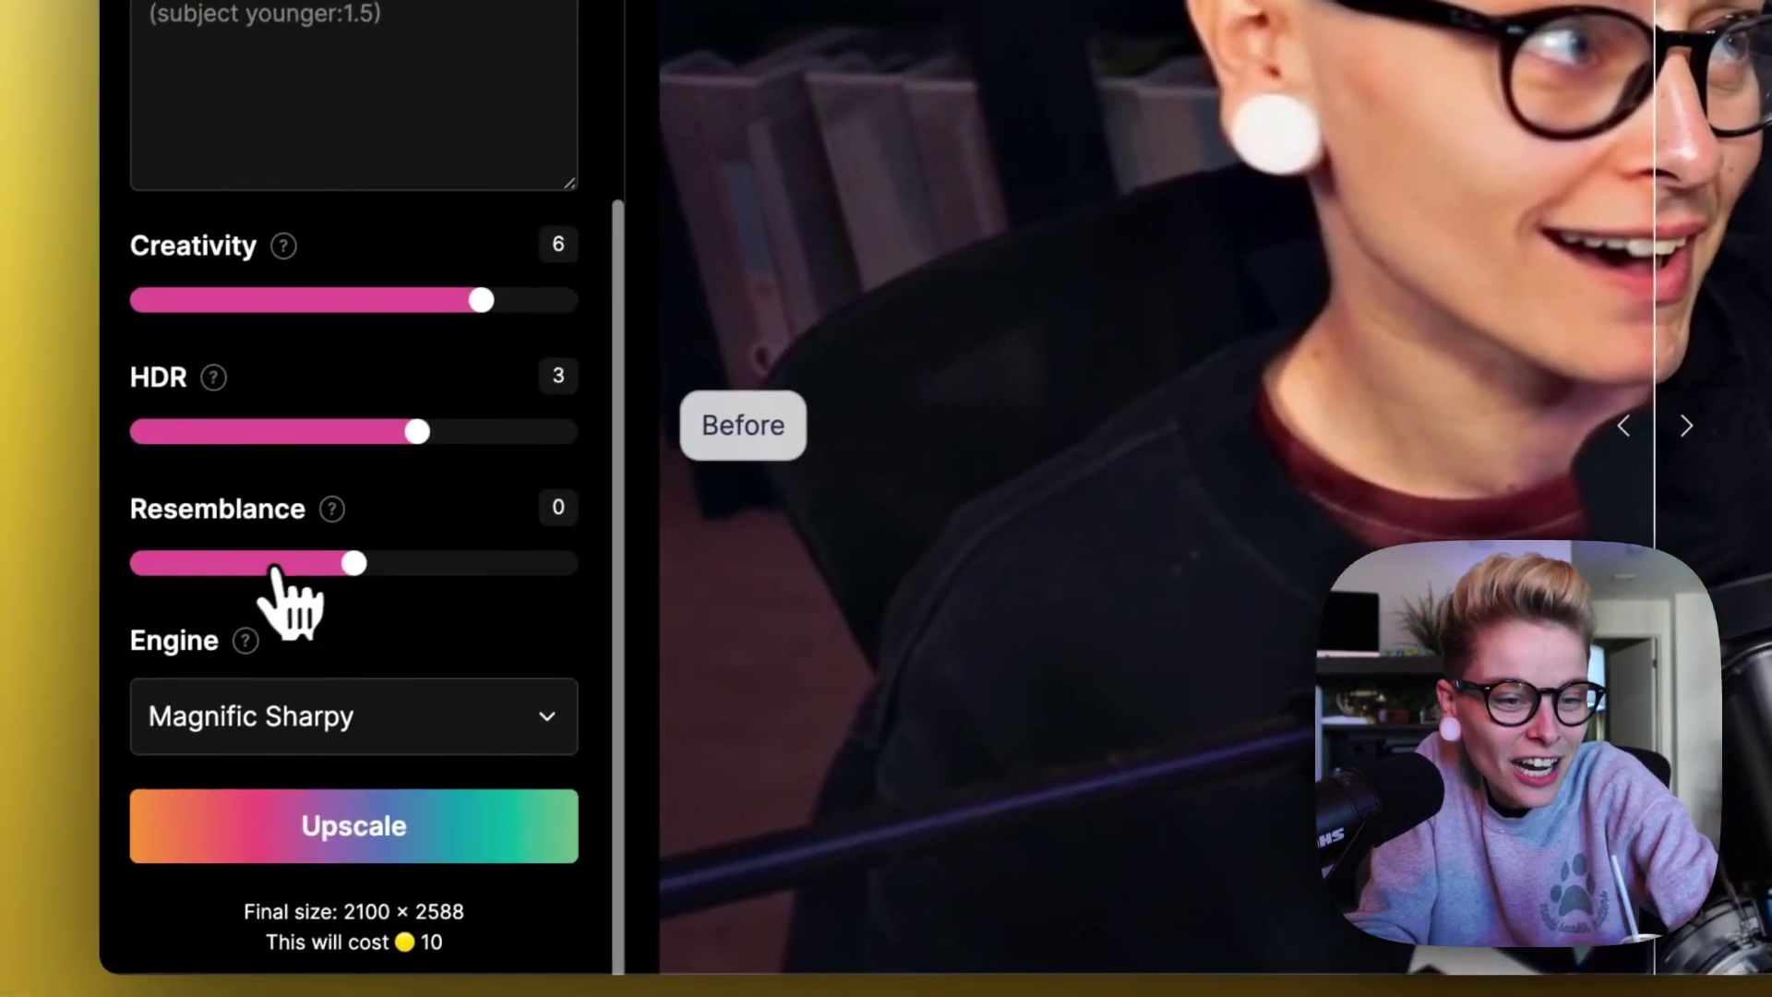
# Step: Lower Resemblance to -5 and Creativity to -1, then upscale again
pyautogui.click(207, 624)
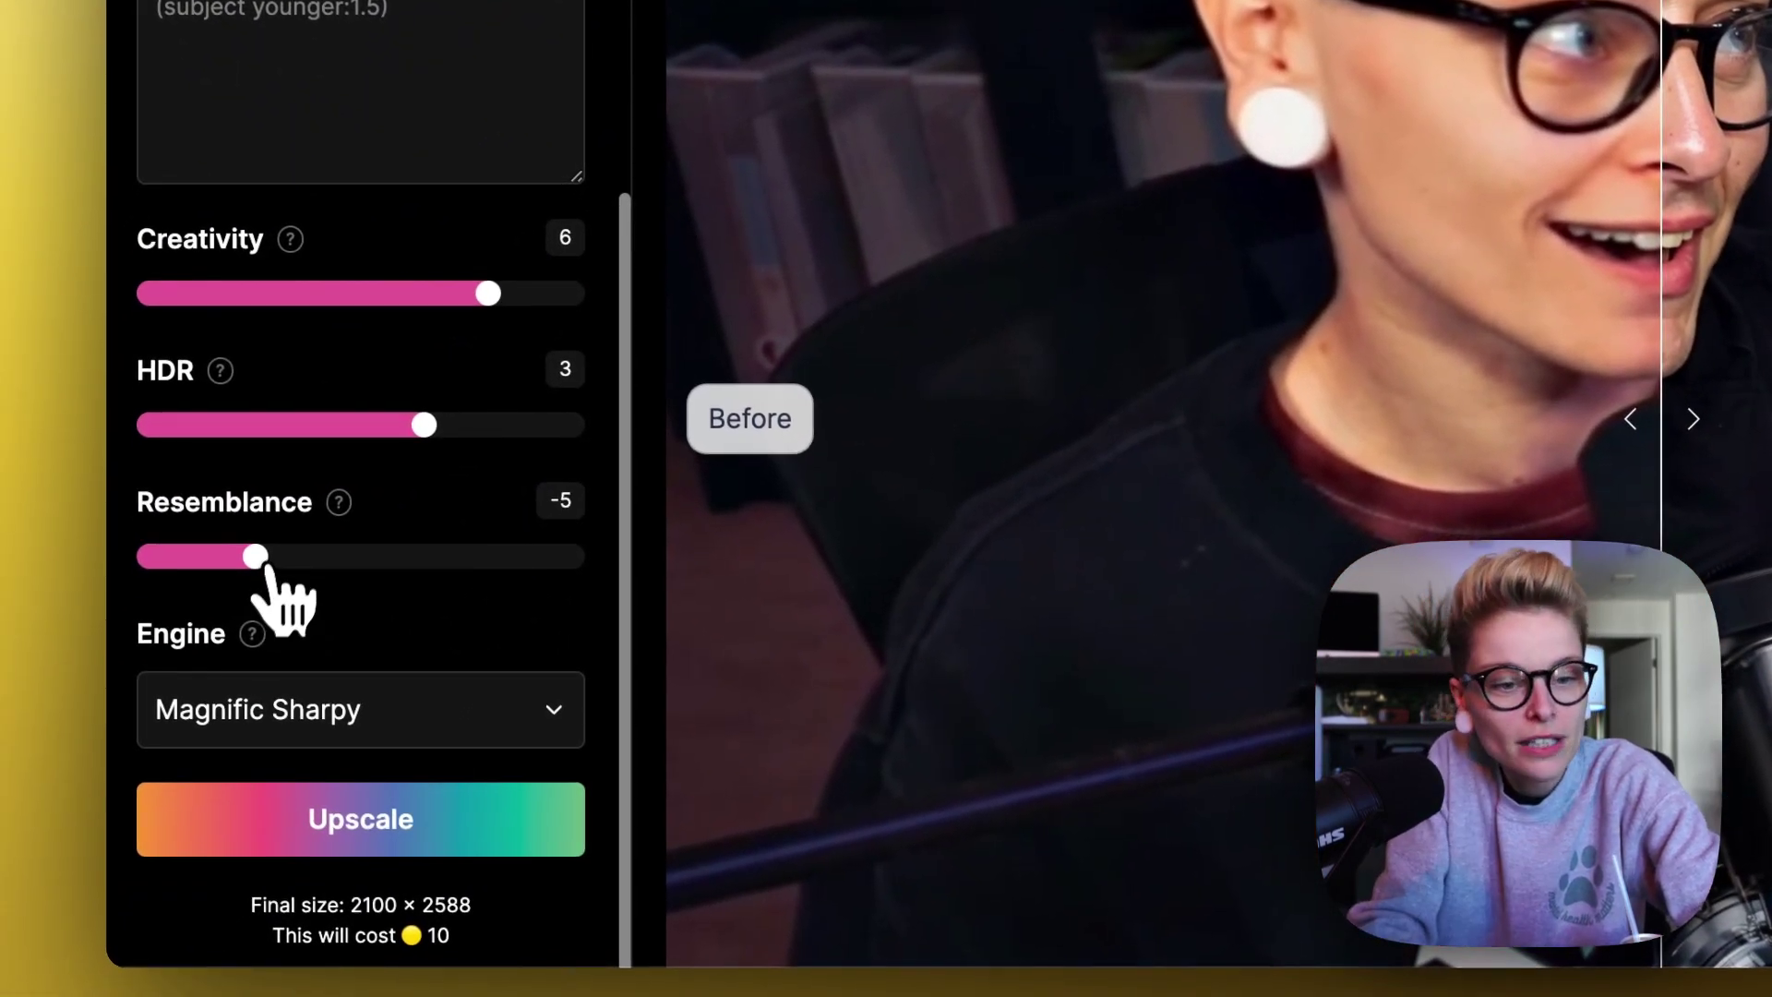
pyautogui.moveTo(406, 294); pyautogui.dragTo(337, 294)
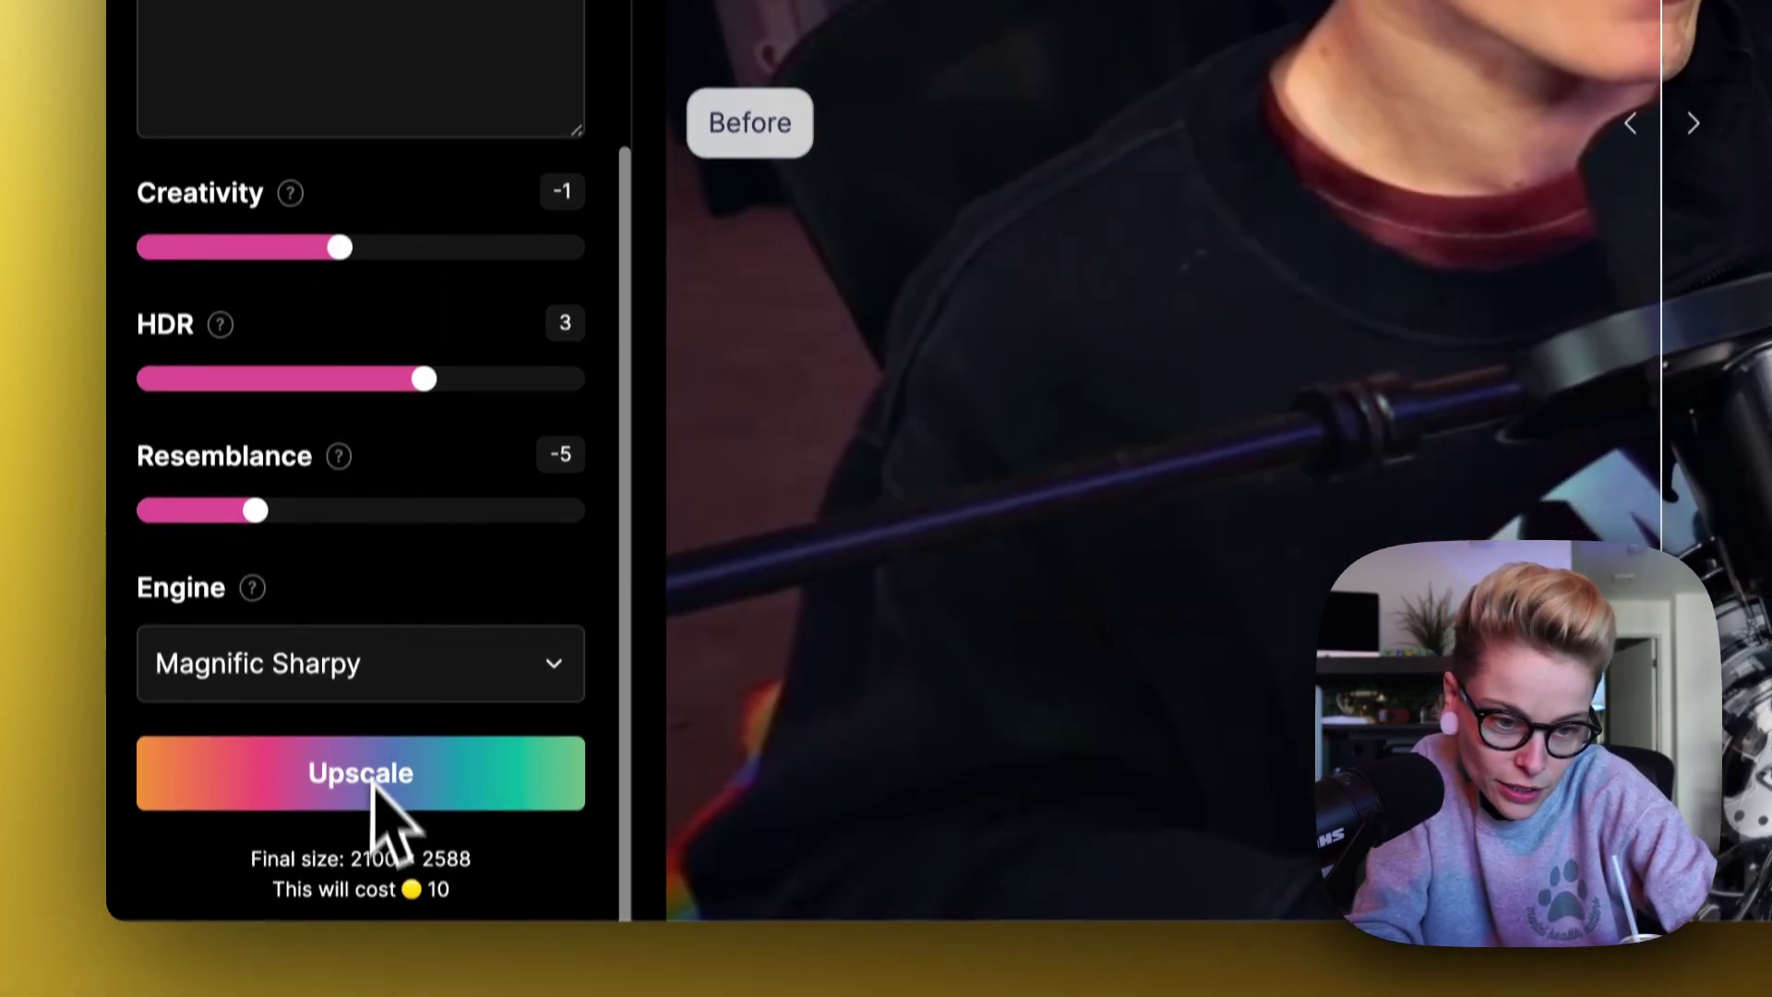
pyautogui.click(424, 755)
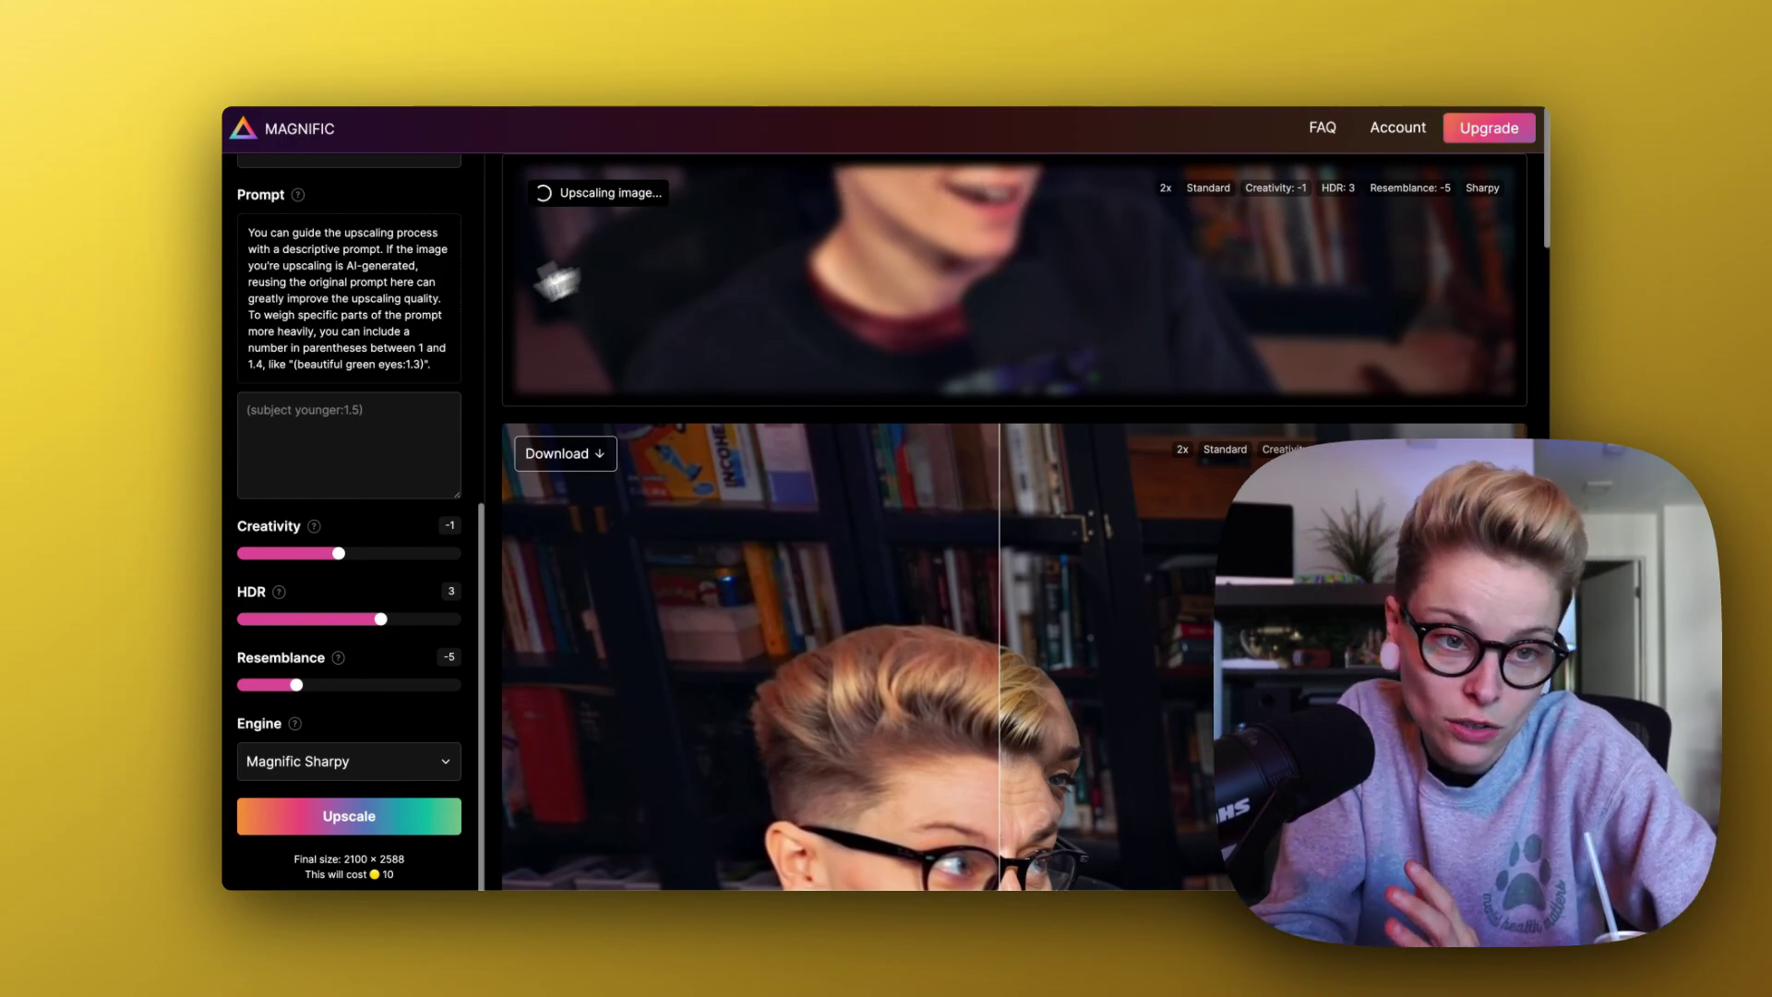
pyautogui.scroll(7, 397, 397)
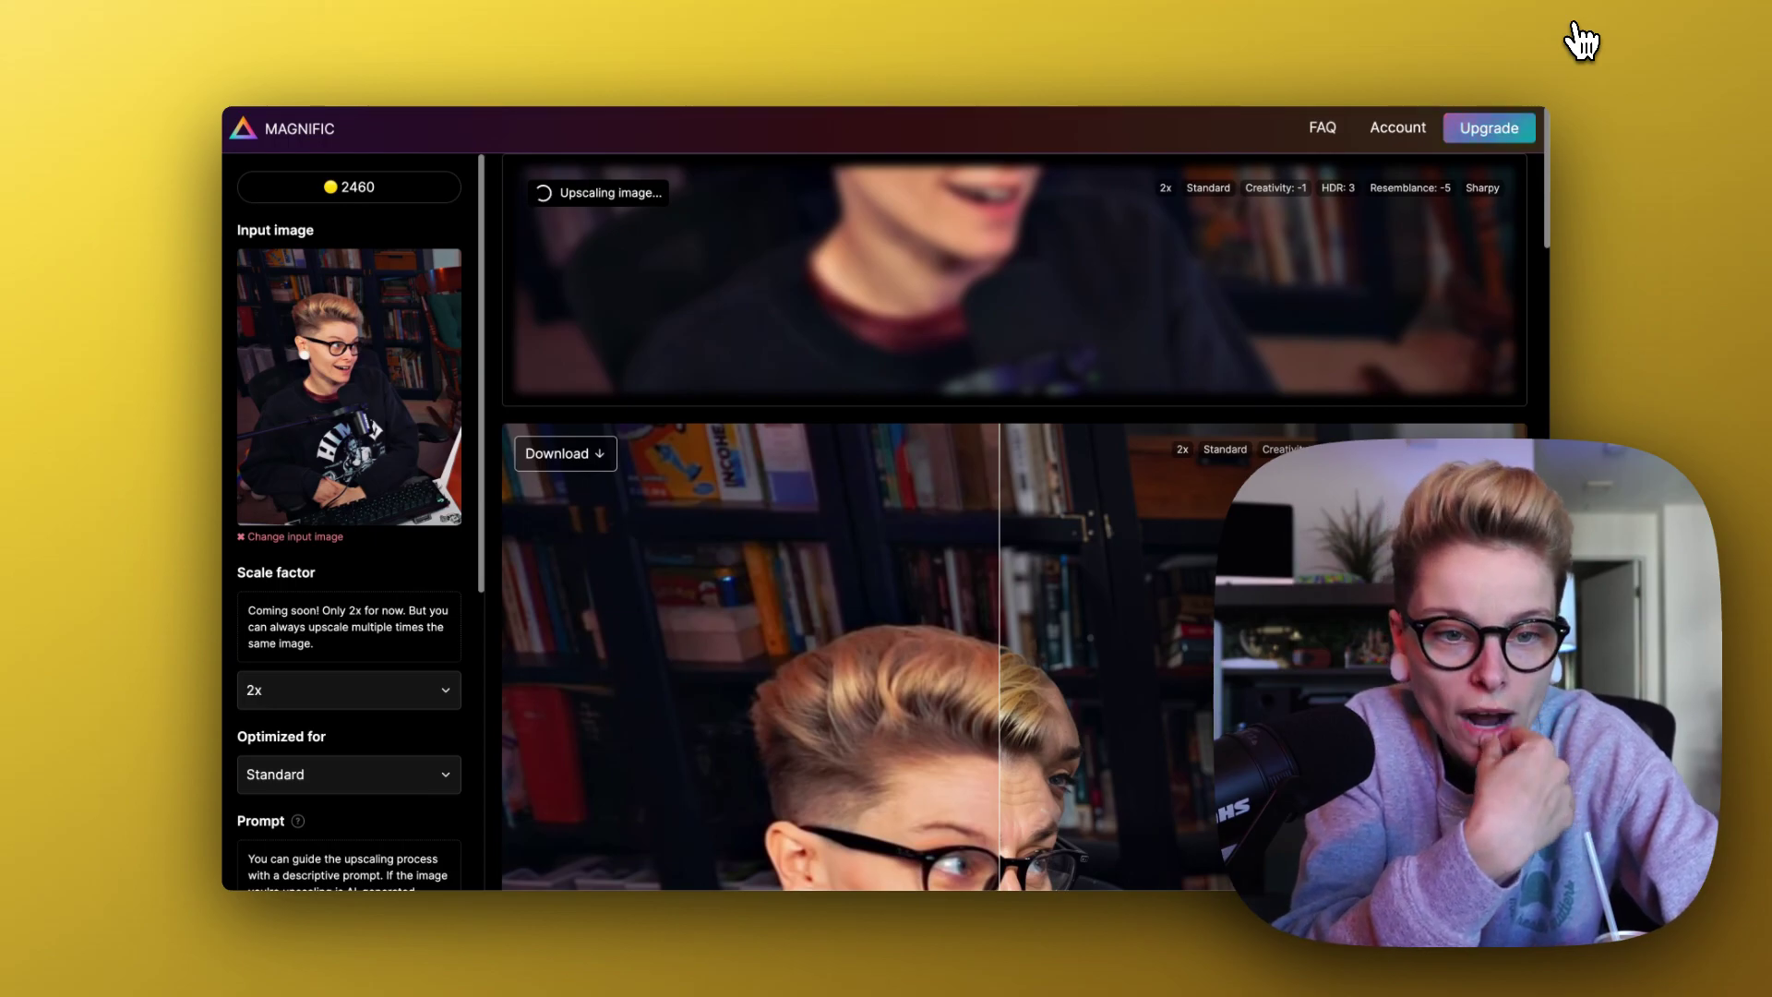
# Step: Scroll down to the finished younger-subject upscale shown in before/after comparison
pyautogui.scroll(-5, 1119, 633)
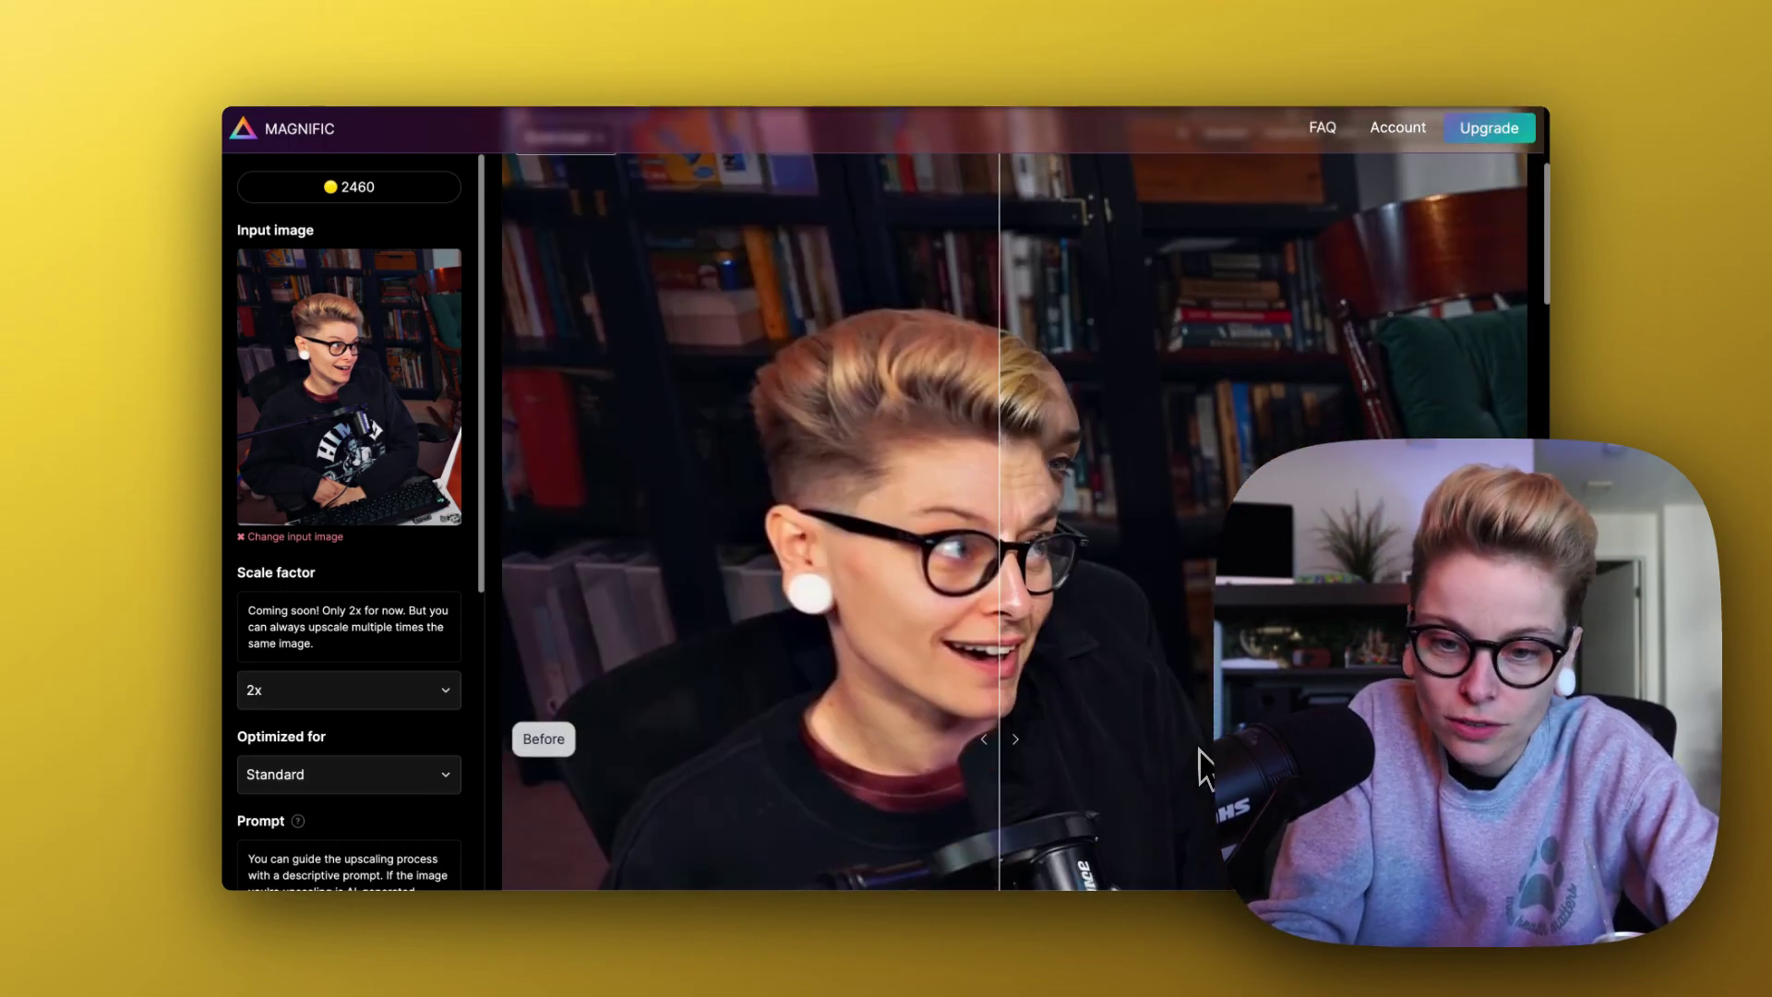